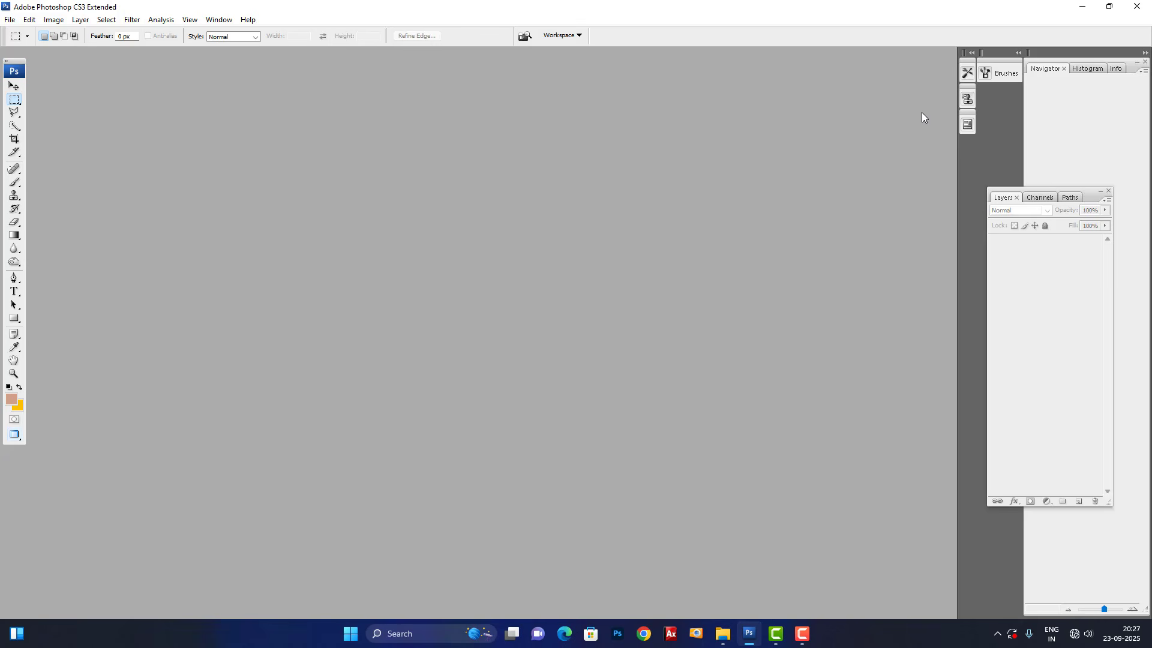
Step: Create a new 12 × 18 inch RGB document at 300 pixels/inch with a white background
key("ctrl+n")
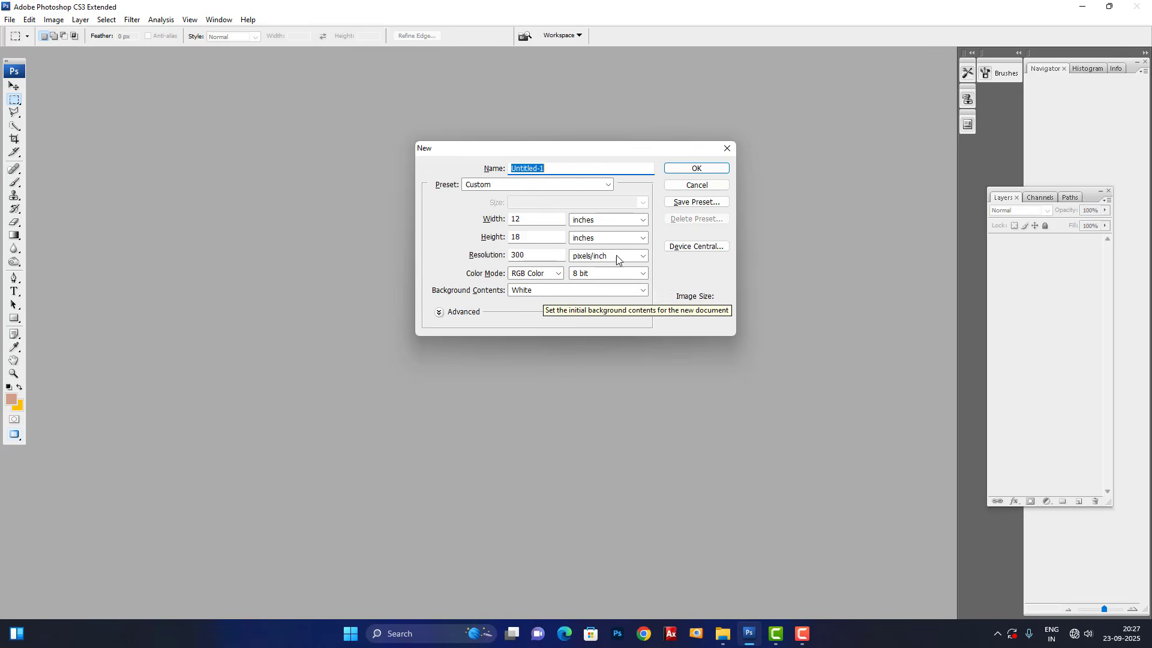
left_click(705, 174)
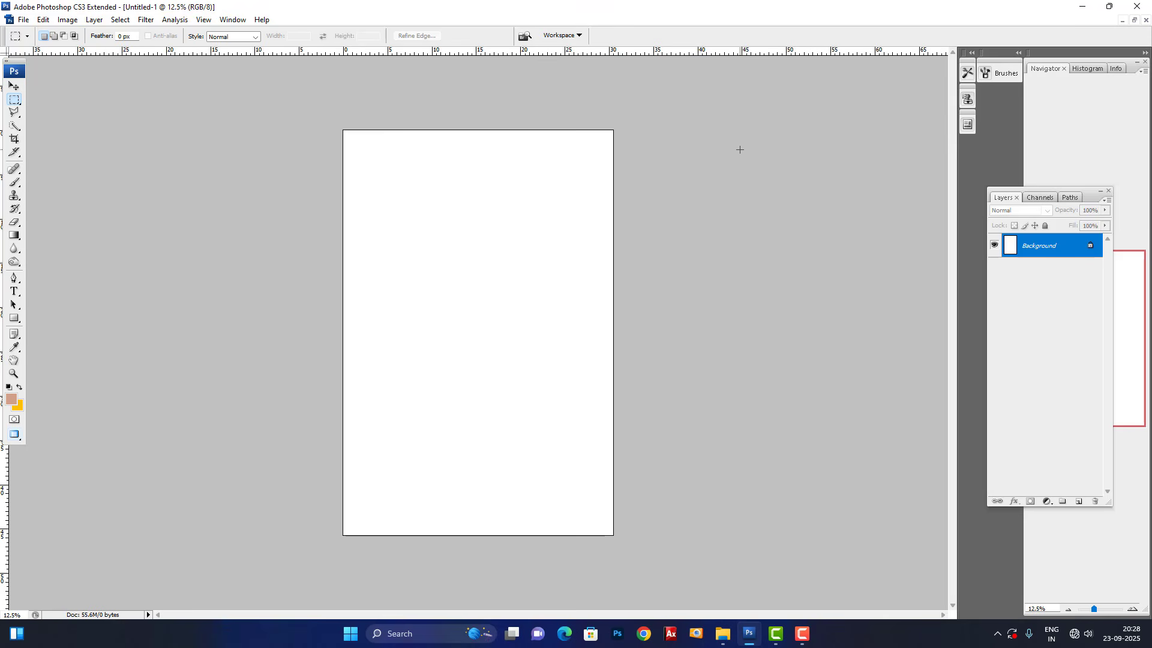
Step: Close and reopen the Layers panel, and move it nearer to the canvas
left_click(1107, 192)
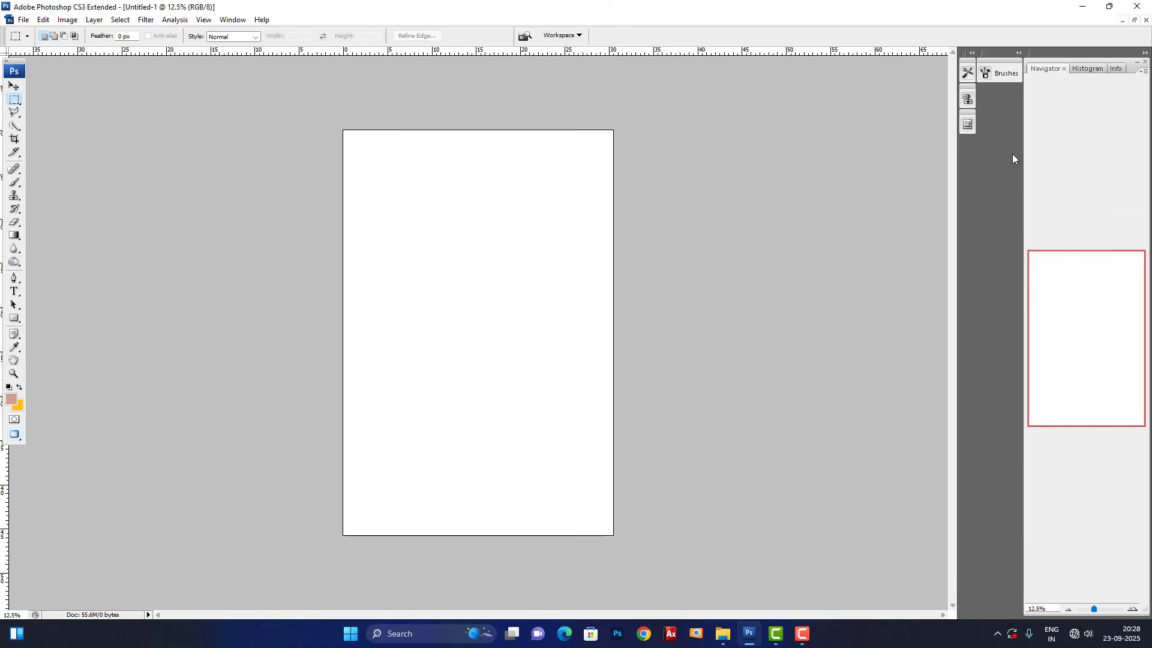
left_click(226, 20)
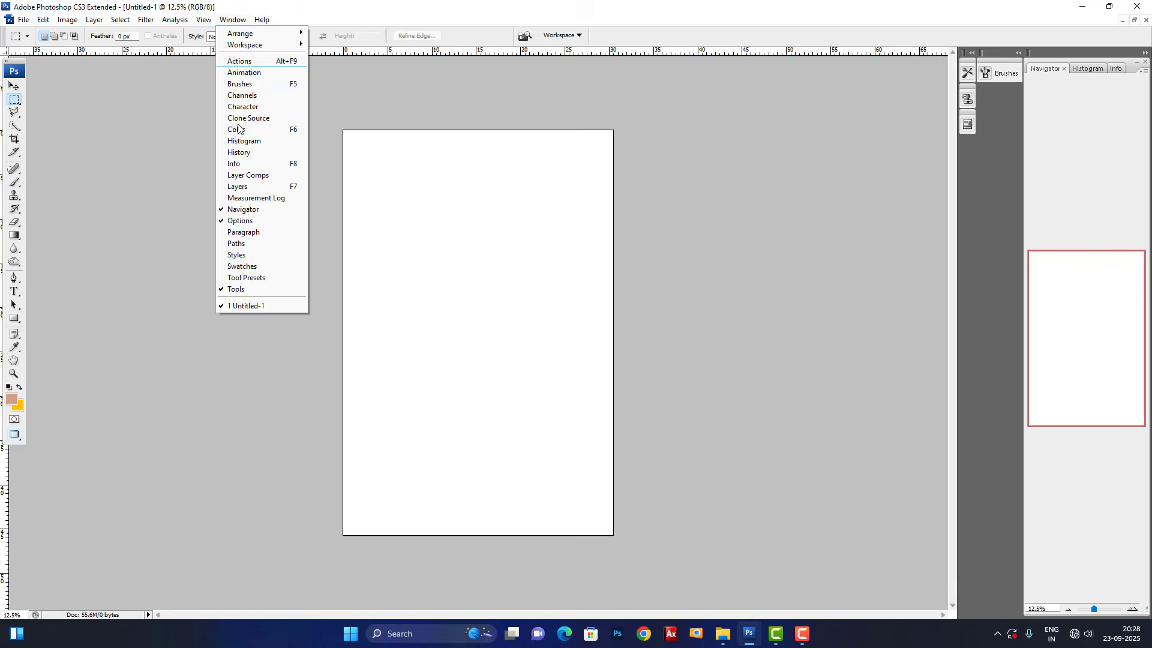
left_click(254, 186)
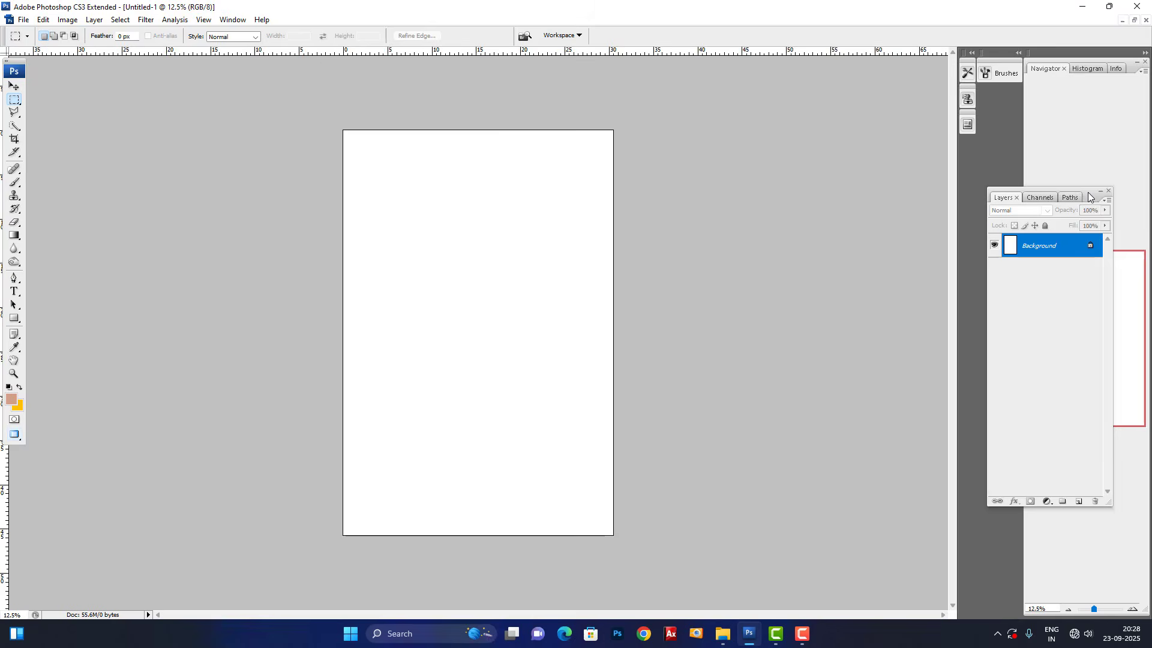
left_click_drag(1089, 197, 942, 192)
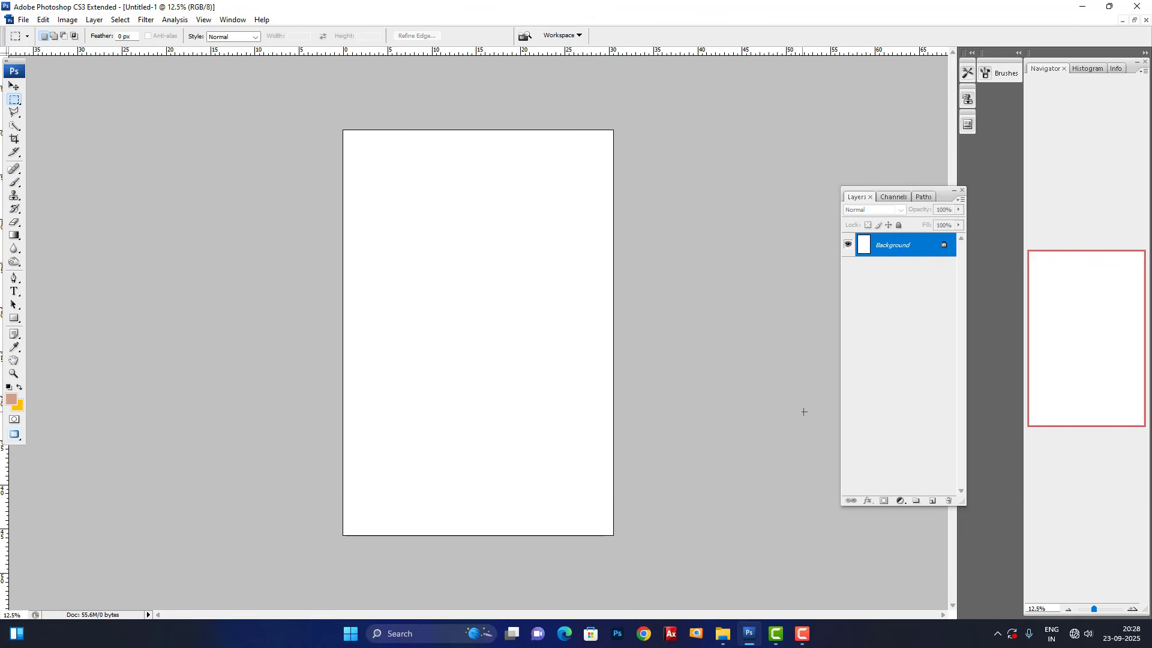
Step: Add a Solid Color fill layer in black (000000) above the Background layer
left_click(904, 506)
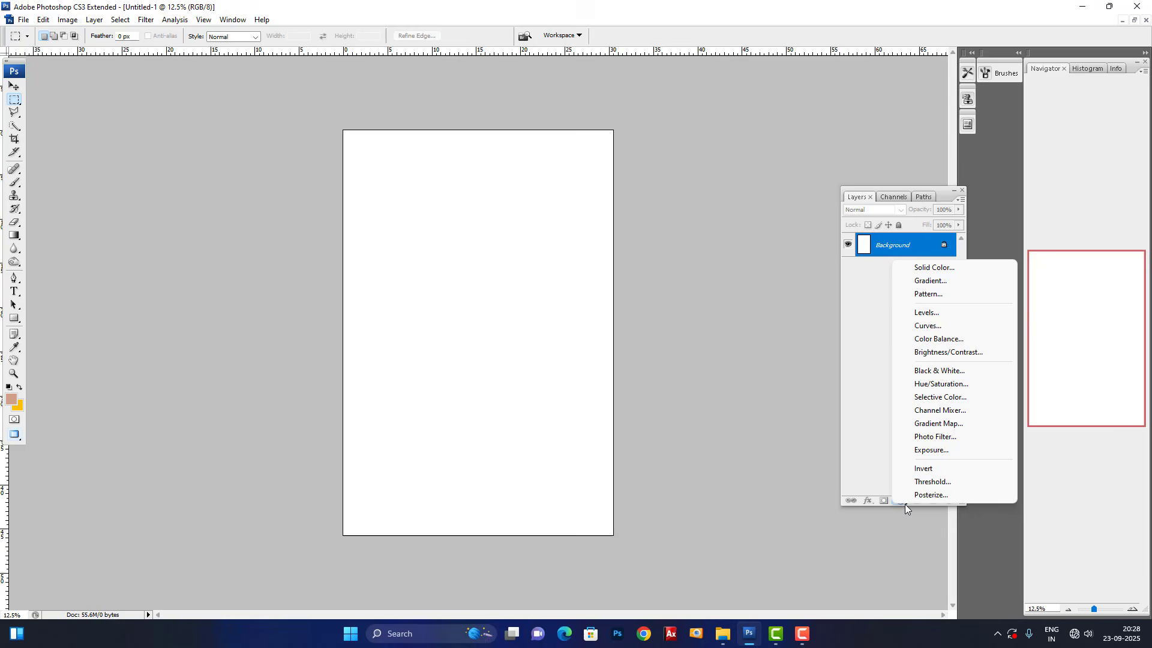
left_click(938, 268)
left_click_drag(543, 549, 548, 591)
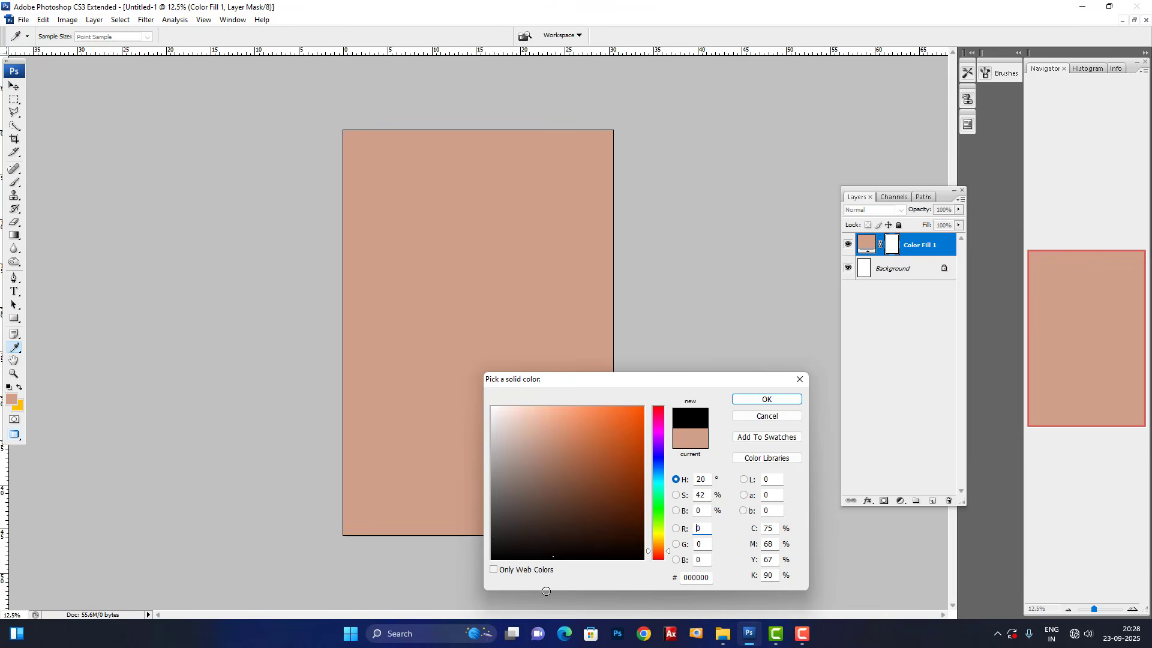
left_click(767, 398)
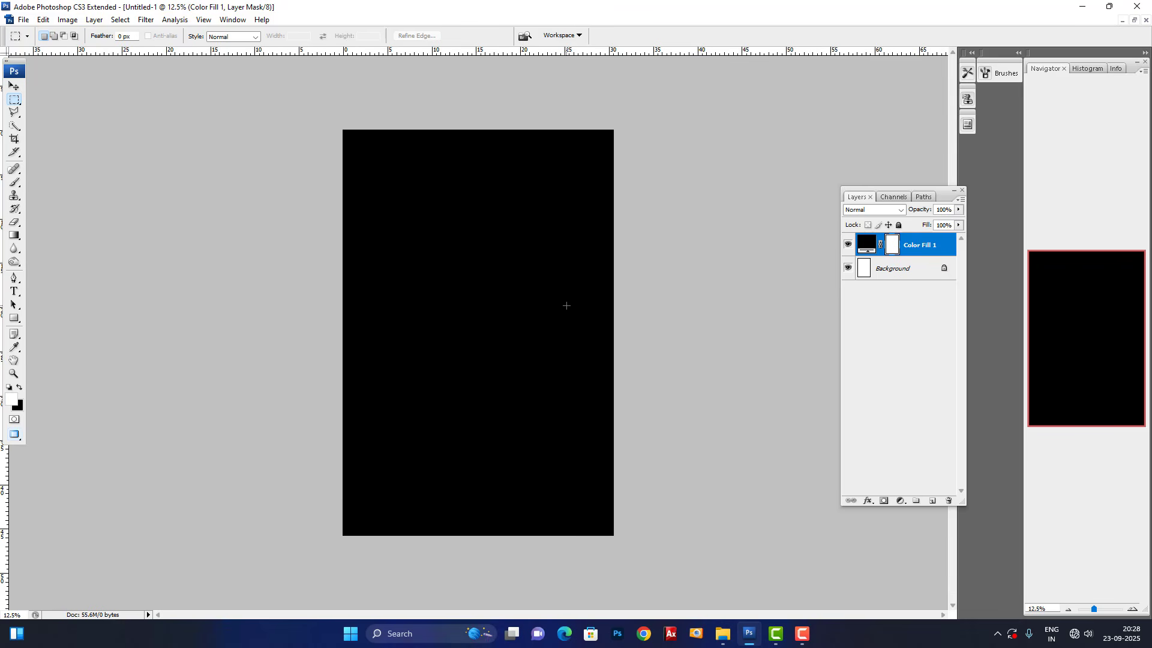
Step: Draw a rectangle shape layer about 6.5 cm wide and 11 cm high in the upper middle of the page
key("ctrl+plus")
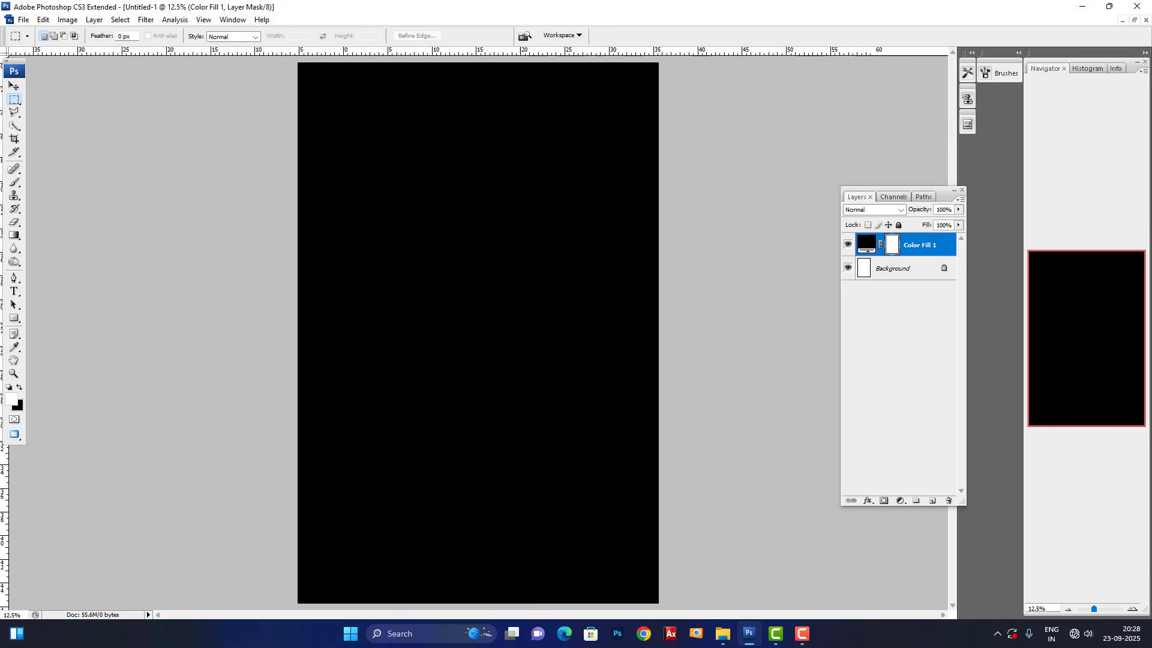
key("ctrl+minus")
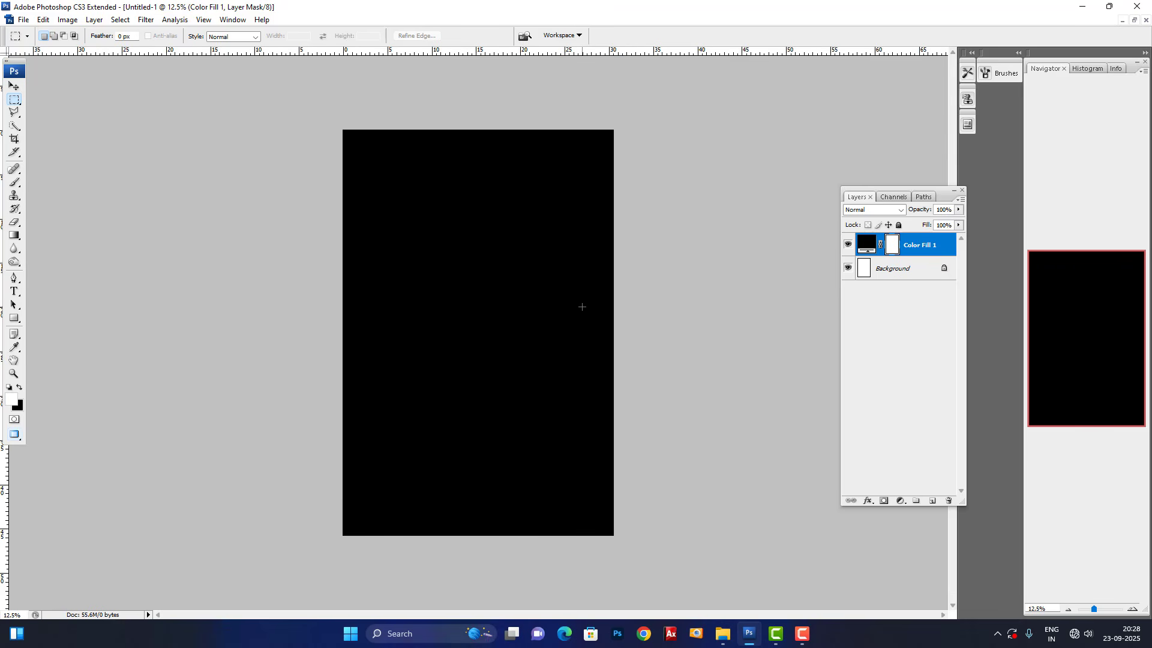
key("ctrl+plus")
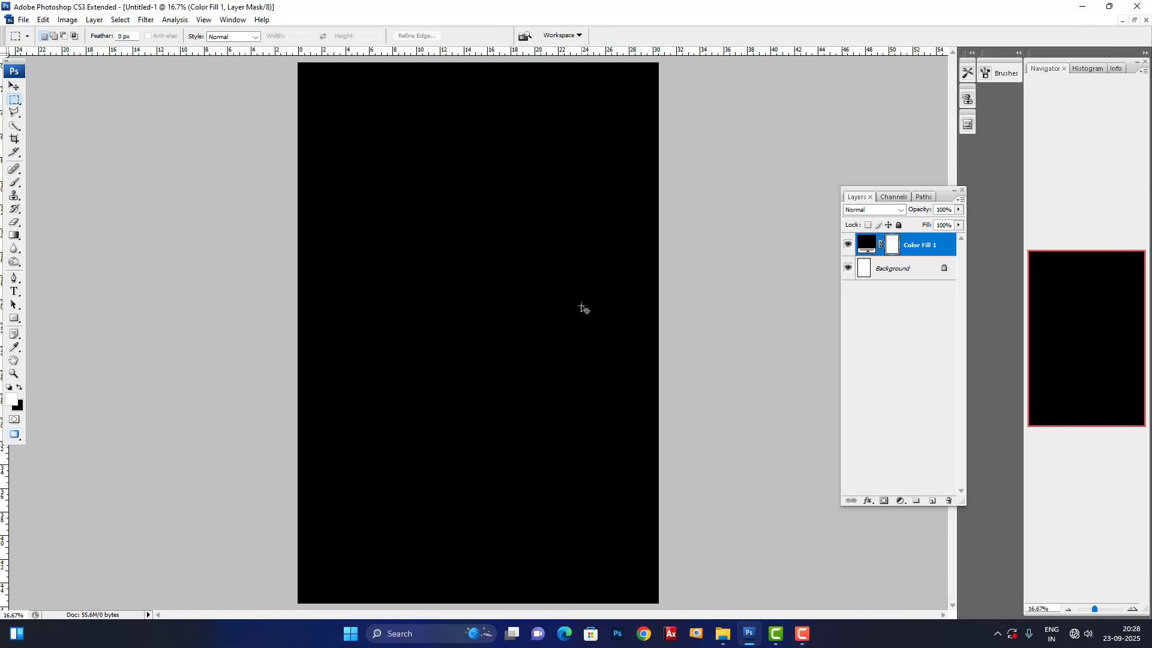
left_click(15, 320)
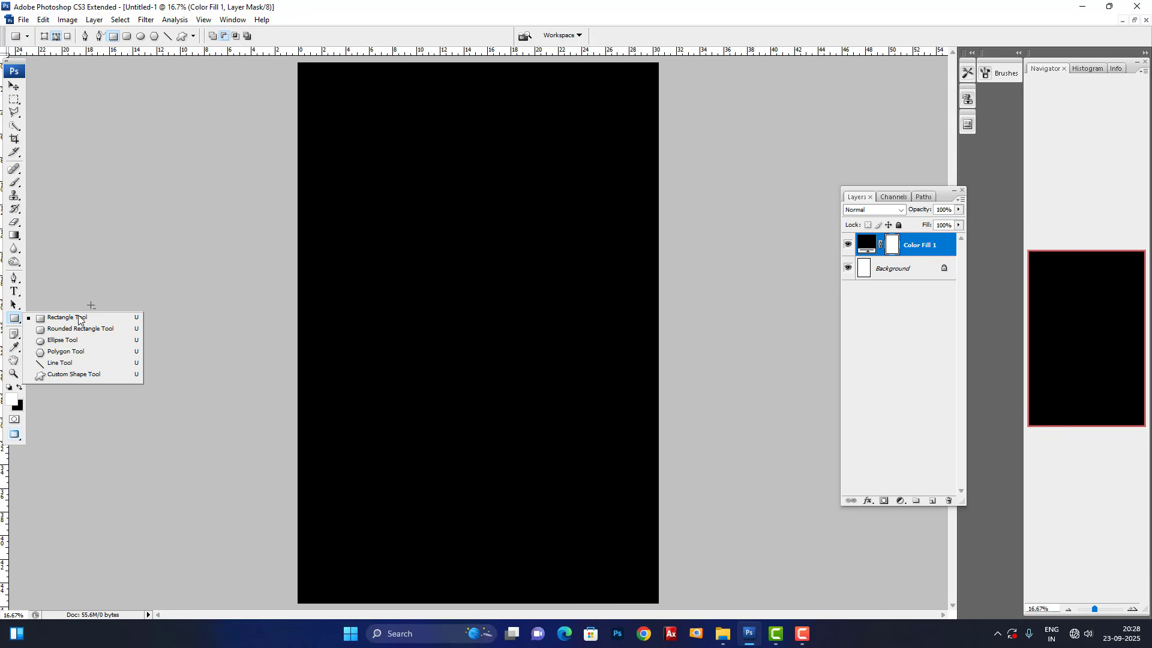
left_click(61, 318)
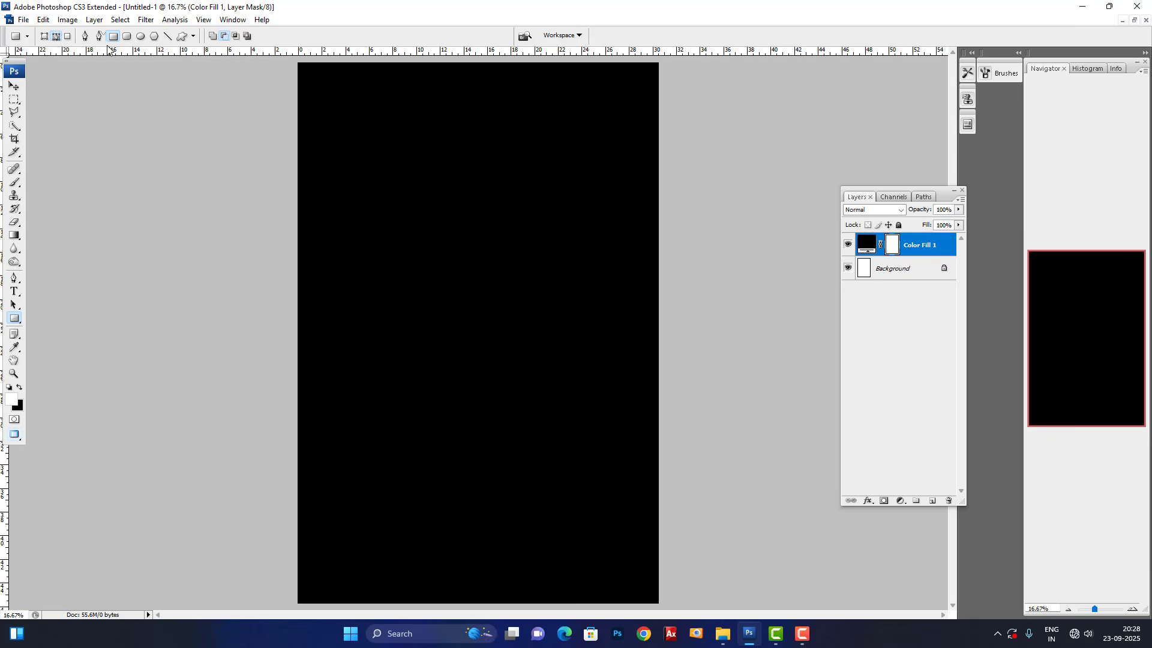
left_click(45, 37)
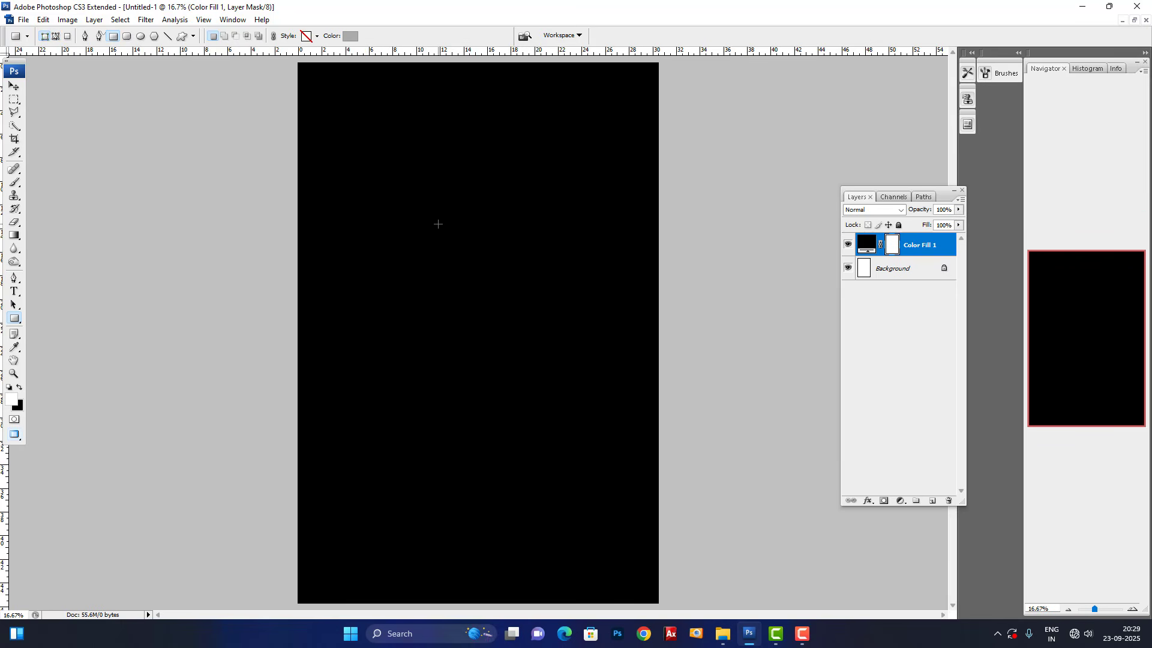
left_click_drag(437, 224, 515, 358)
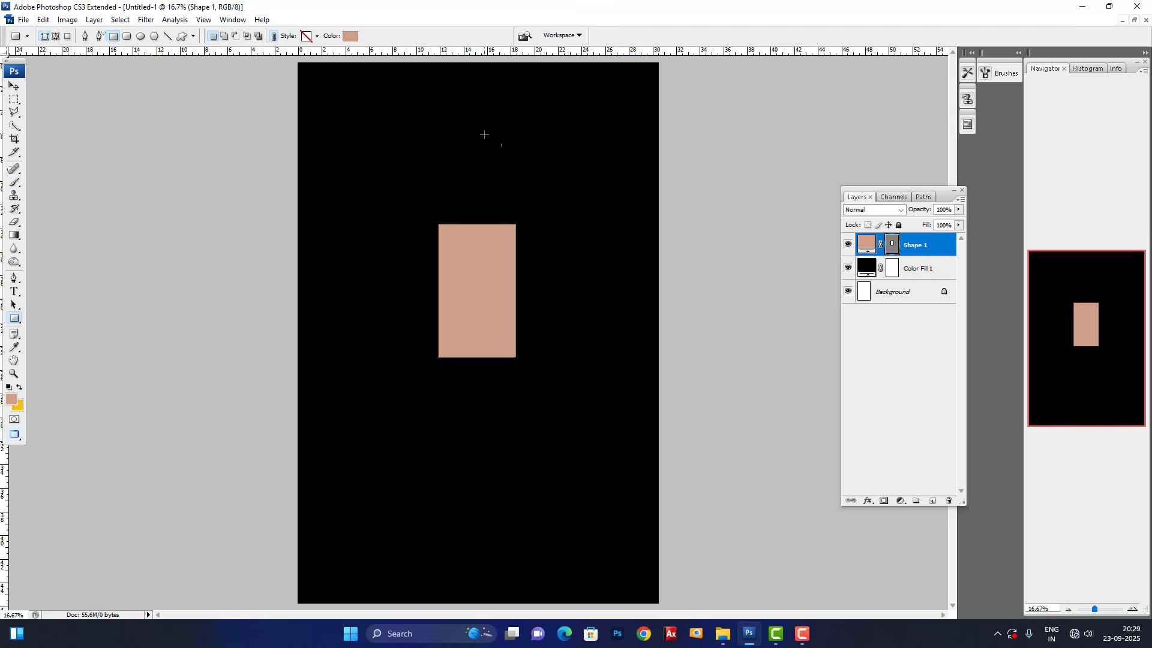
Step: Shrink the rectangle to about 6.5 × 9 cm with Free Transform and shift it slightly up and to the left
left_click(15, 88)
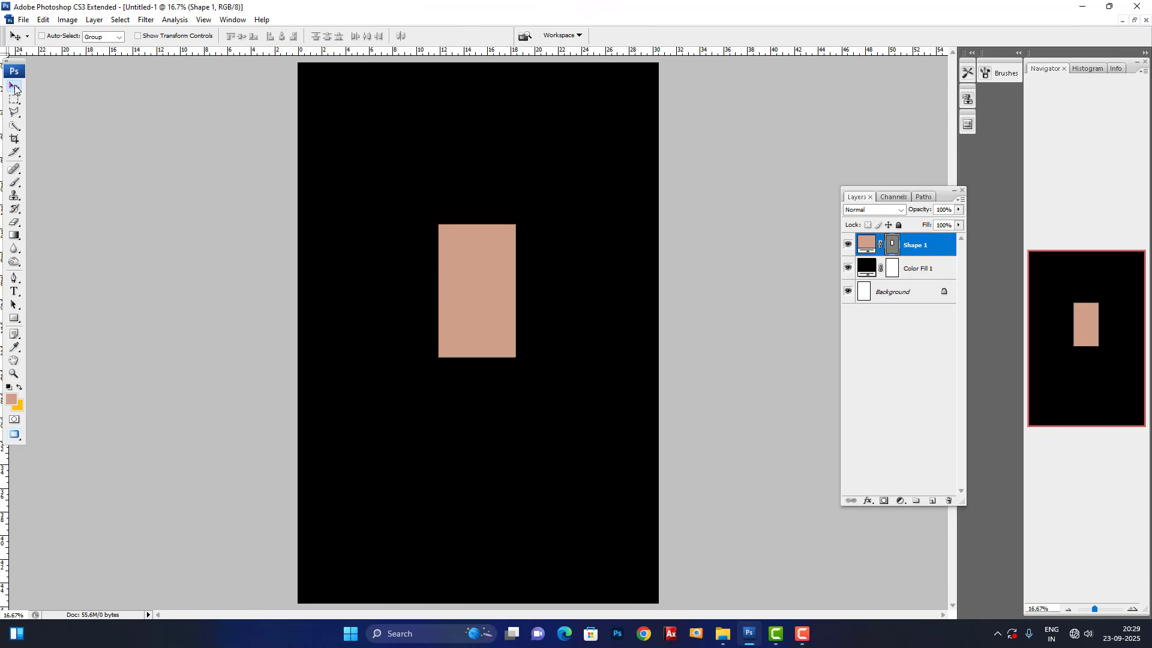
key("ctrl+t")
left_click_drag(516, 293, 515, 238)
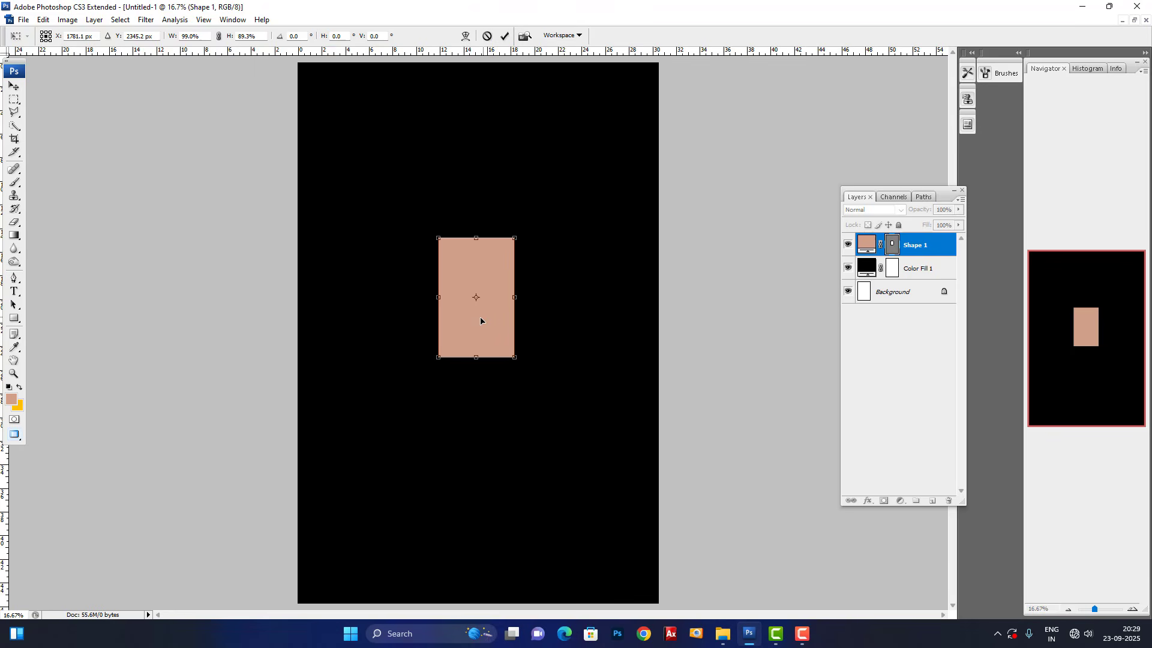
key("Return")
left_click_drag(471, 321, 446, 298)
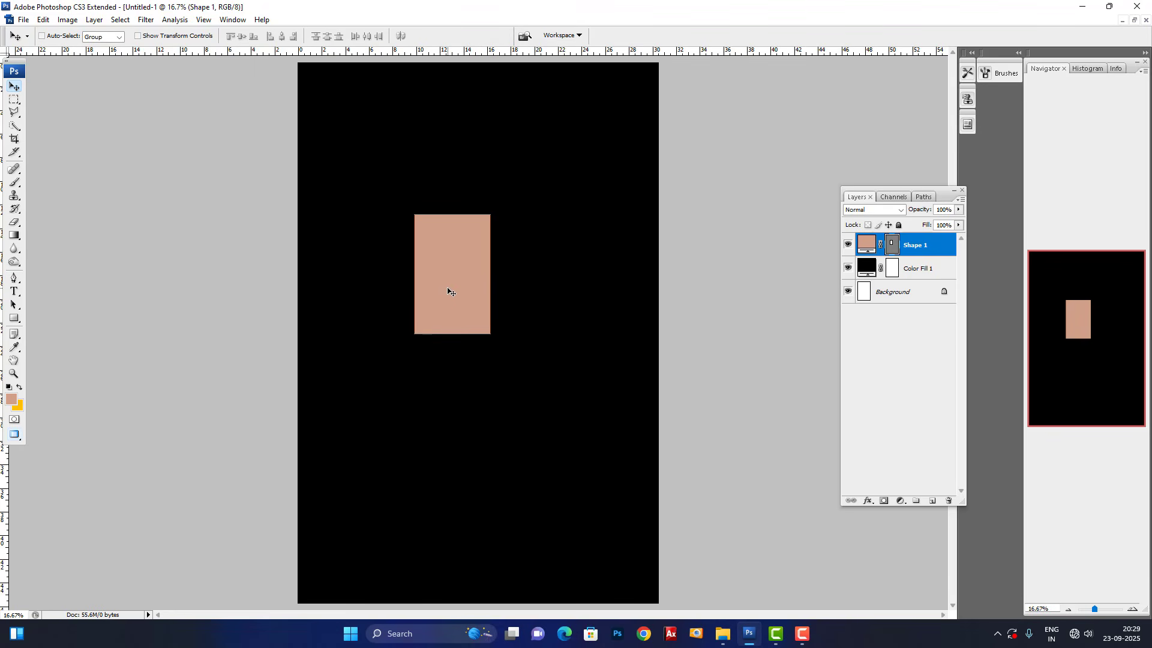
key("ctrl+t")
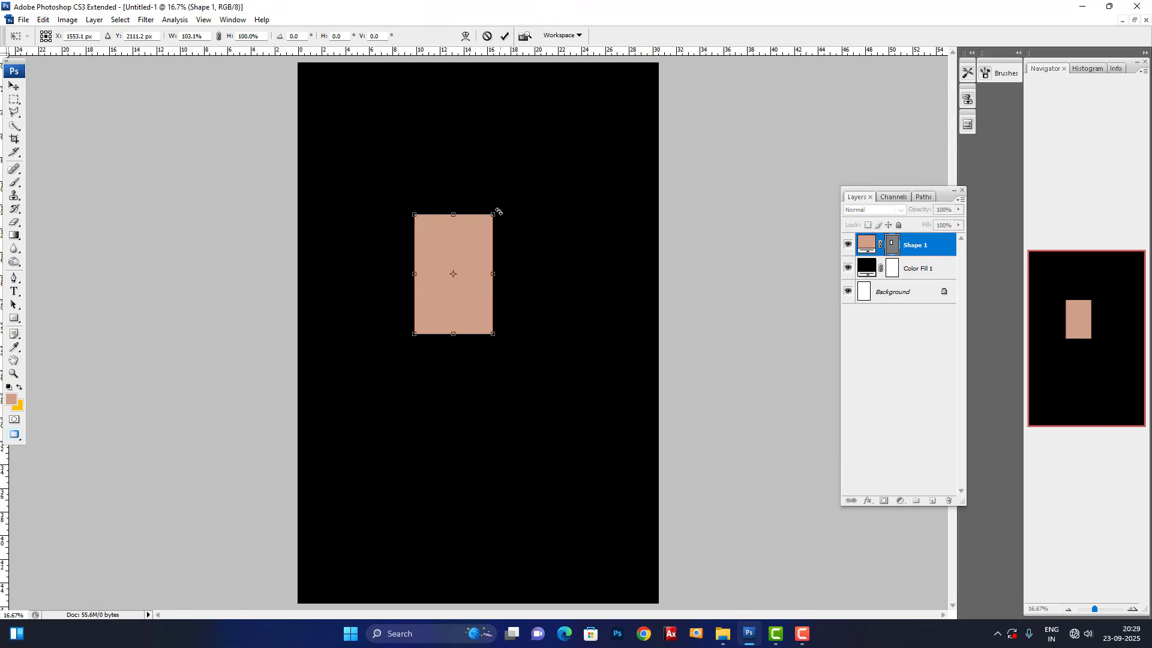
left_click_drag(491, 214, 490, 219)
left_click_drag(490, 274, 529, 275)
key("Return")
Step: Place a copy of the rectangle directly to its right, leaving a narrow gap between the two
right_click(460, 275)
left_click(461, 280)
right_click(458, 280)
left_click(462, 284)
key("shift+Right")
key("shift+Right")
key("shift+Right")
key("shift+Right")
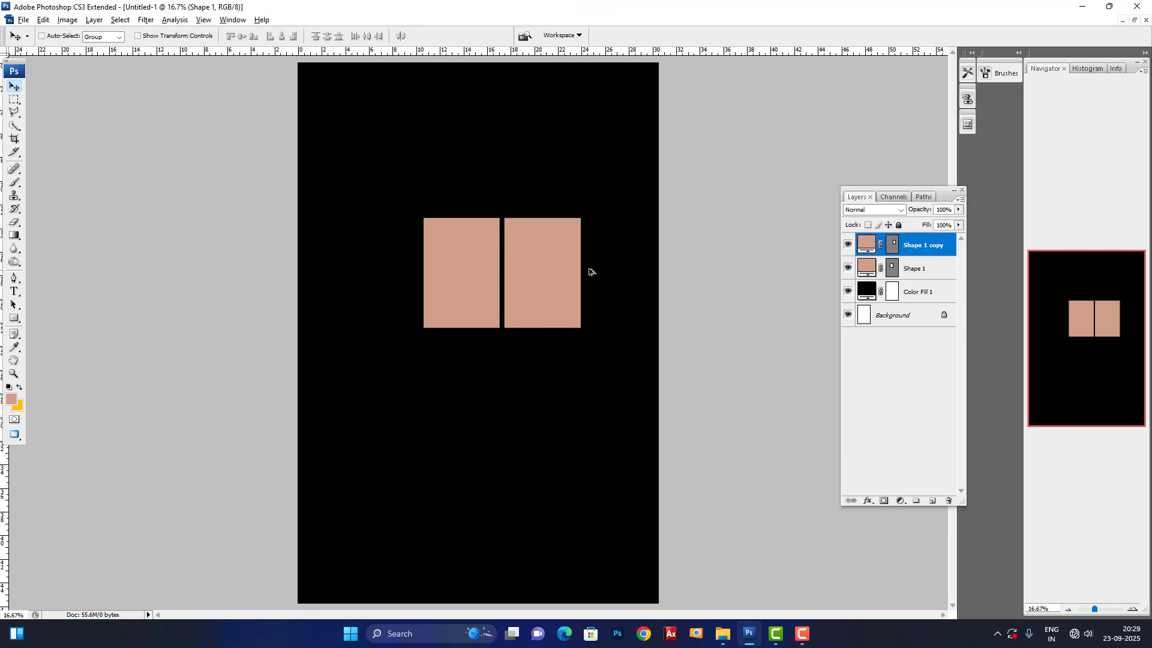
Step: Duplicate the second rectangle to the right with the same narrow gap, forming a row of three
left_click_drag(550, 278, 630, 275)
key("shift+Right")
key("shift+Right")
key("shift+Right")
key("shift+Right")
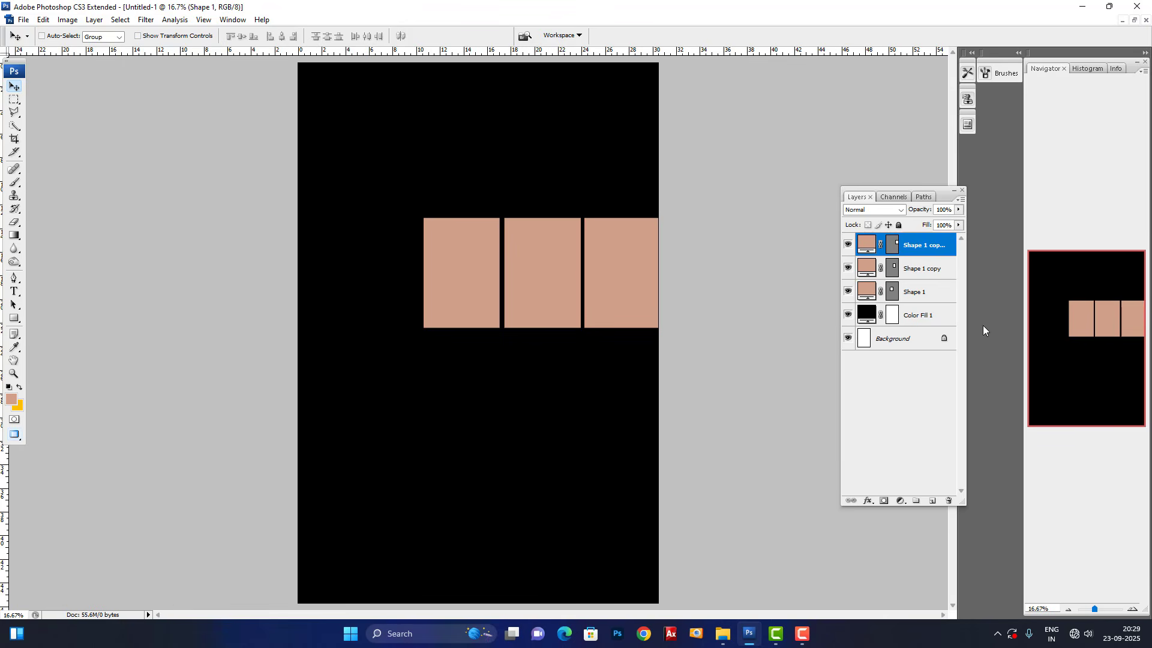
Step: Scale the three rectangles together to a row about 18.5 × 8 cm and place it just inside the page's right edge
left_click(930, 271, "ctrl")
left_click(924, 294, "ctrl")
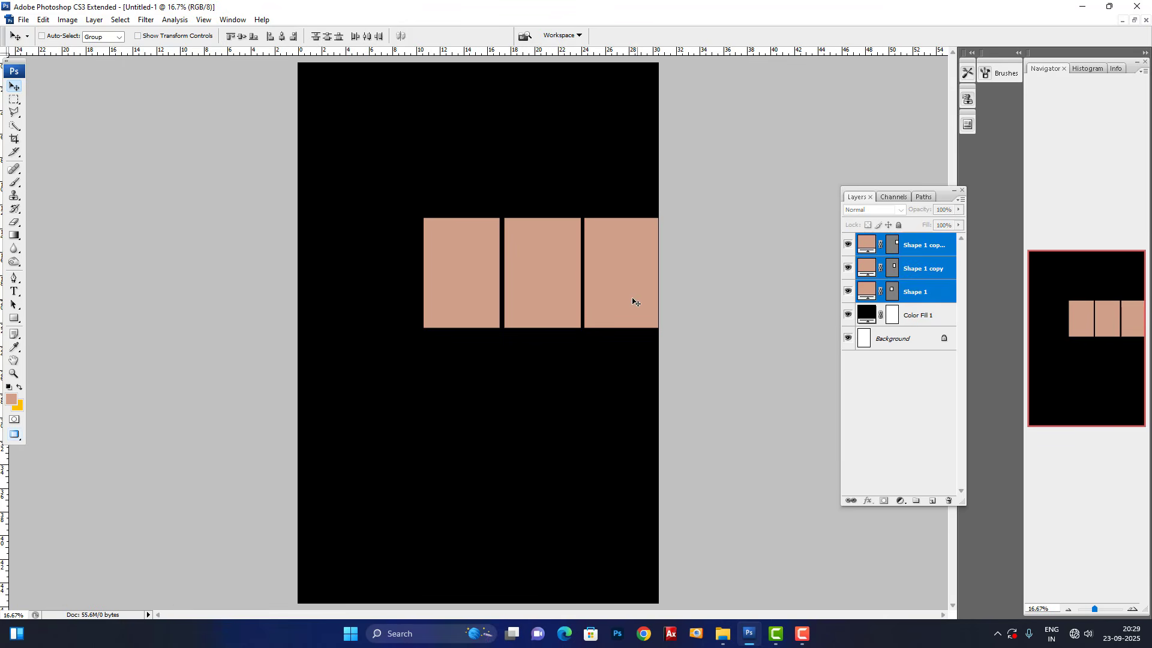
left_click_drag(633, 302, 611, 301)
key("ctrl+t")
left_click_drag(638, 221, 615, 245)
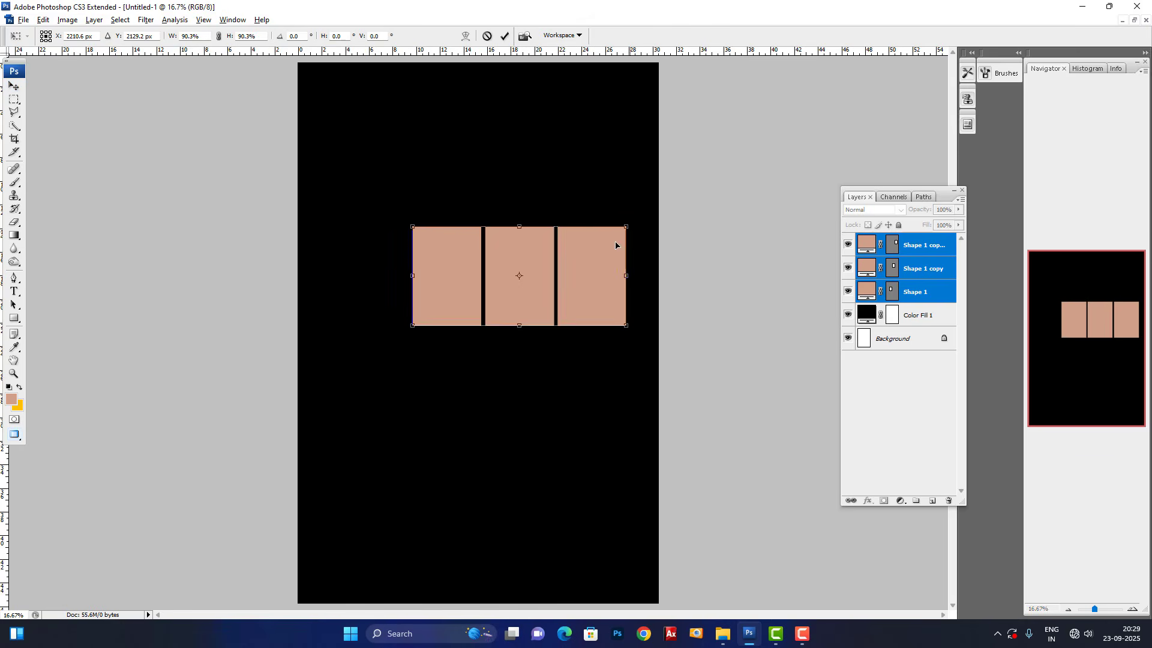
left_click_drag(557, 303, 528, 326)
left_click_drag(558, 295, 562, 299)
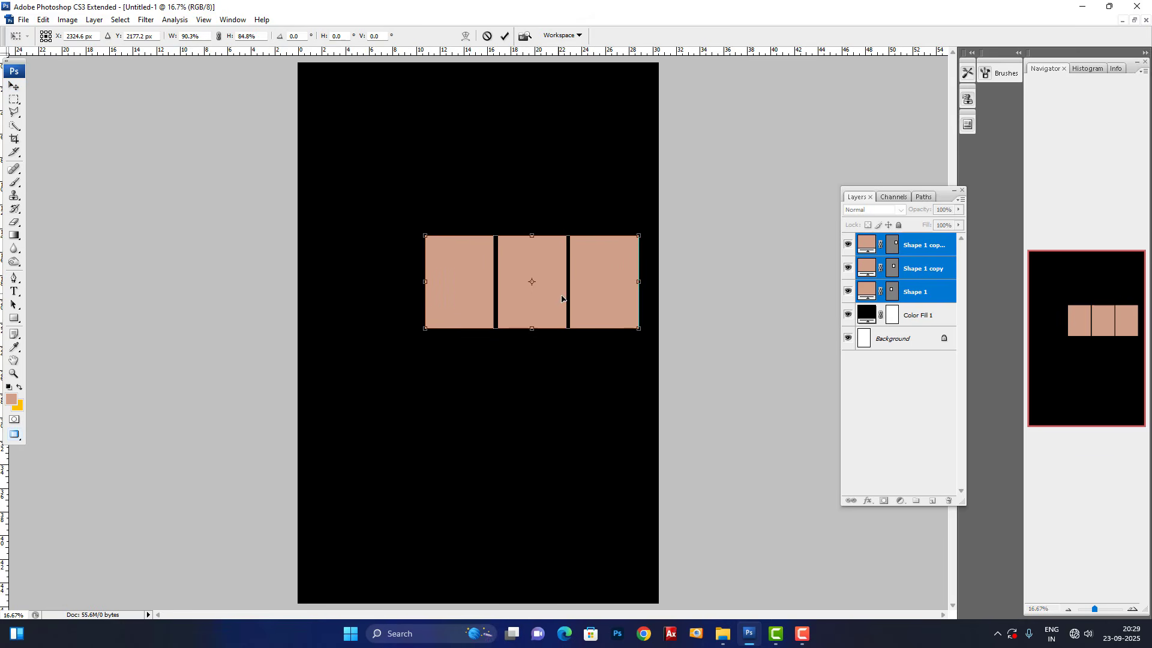
left_click_drag(638, 328, 648, 334)
key("Return")
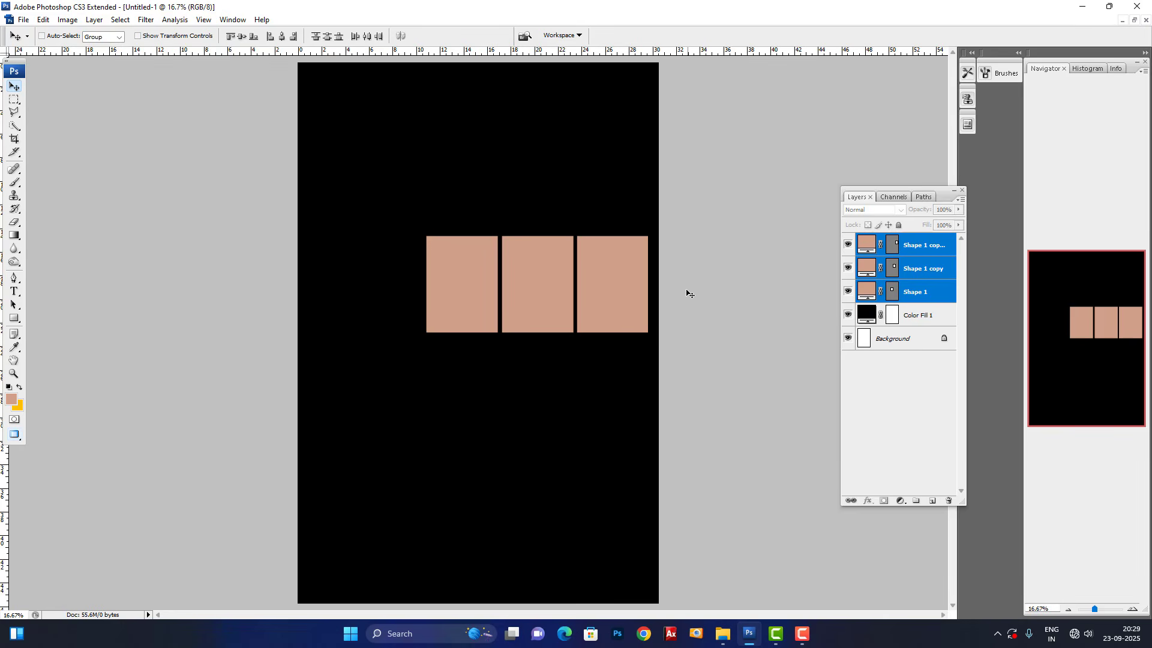
Step: Duplicate the right rectangle of the row, centre the copy below the middle one and enlarge it to about 132%
right_click(595, 290)
left_click(624, 297)
right_click(625, 291)
left_click(630, 301)
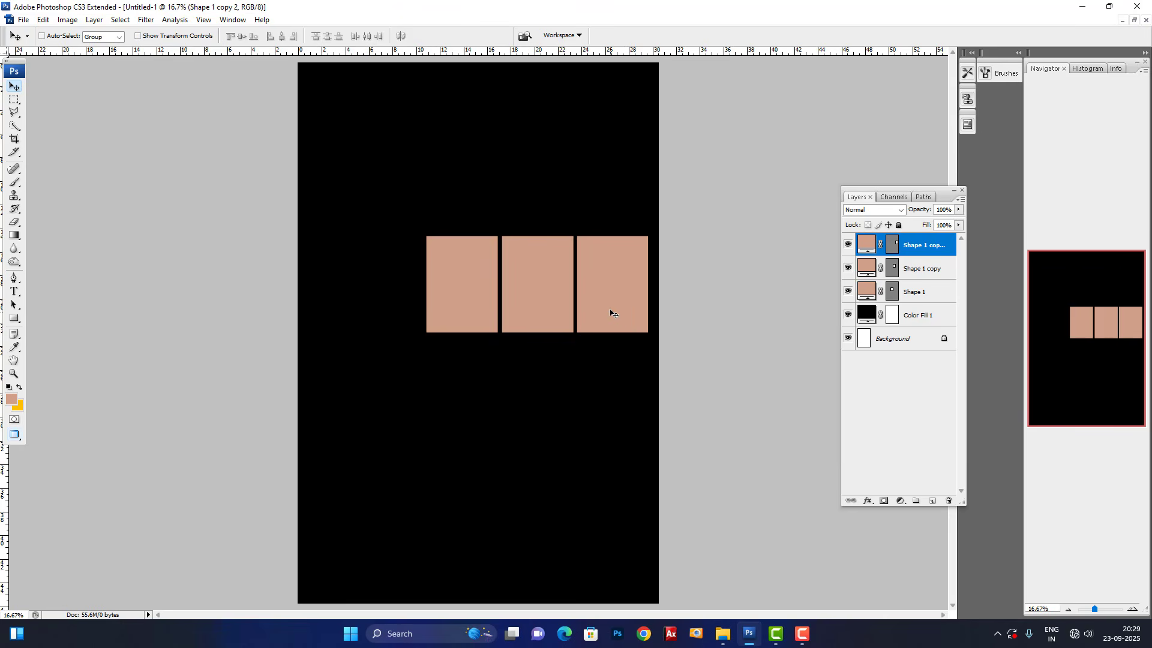
right_click(617, 293)
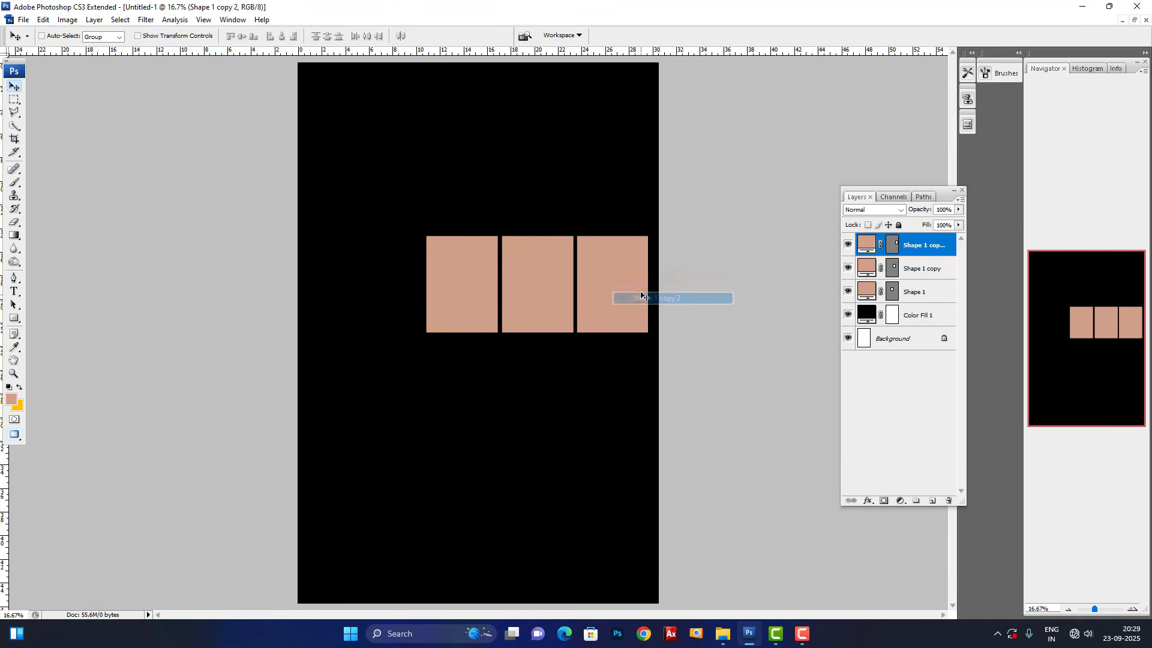
left_click(642, 296)
left_click_drag(620, 285, 547, 388)
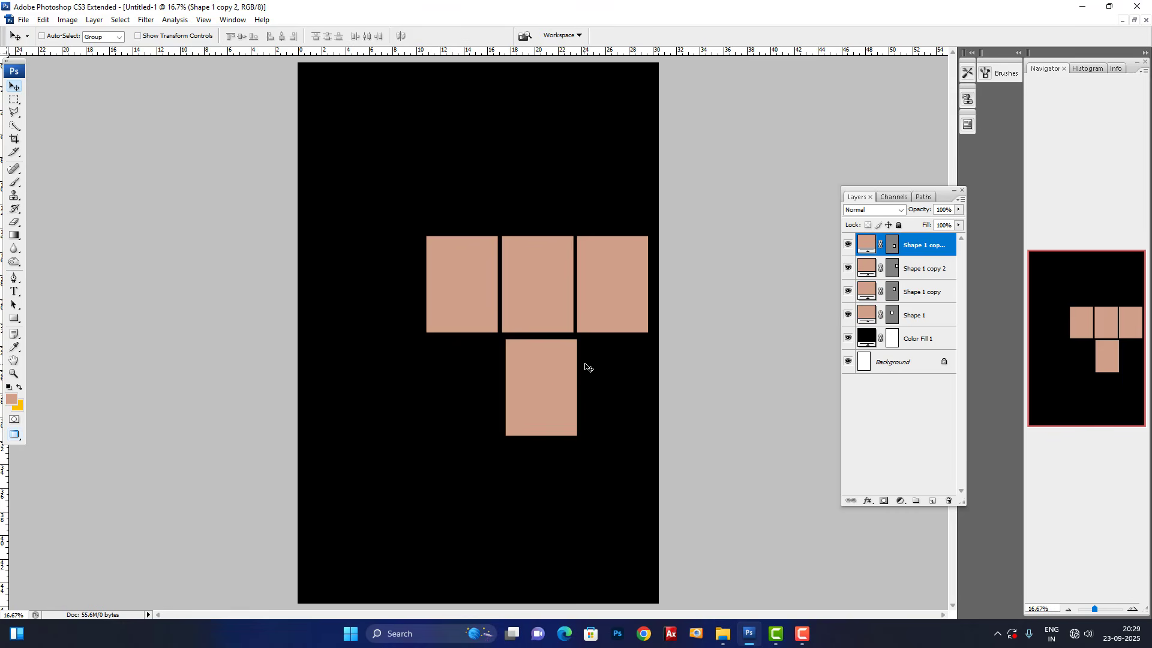
key("ctrl+t")
left_click_drag(579, 338, 567, 378)
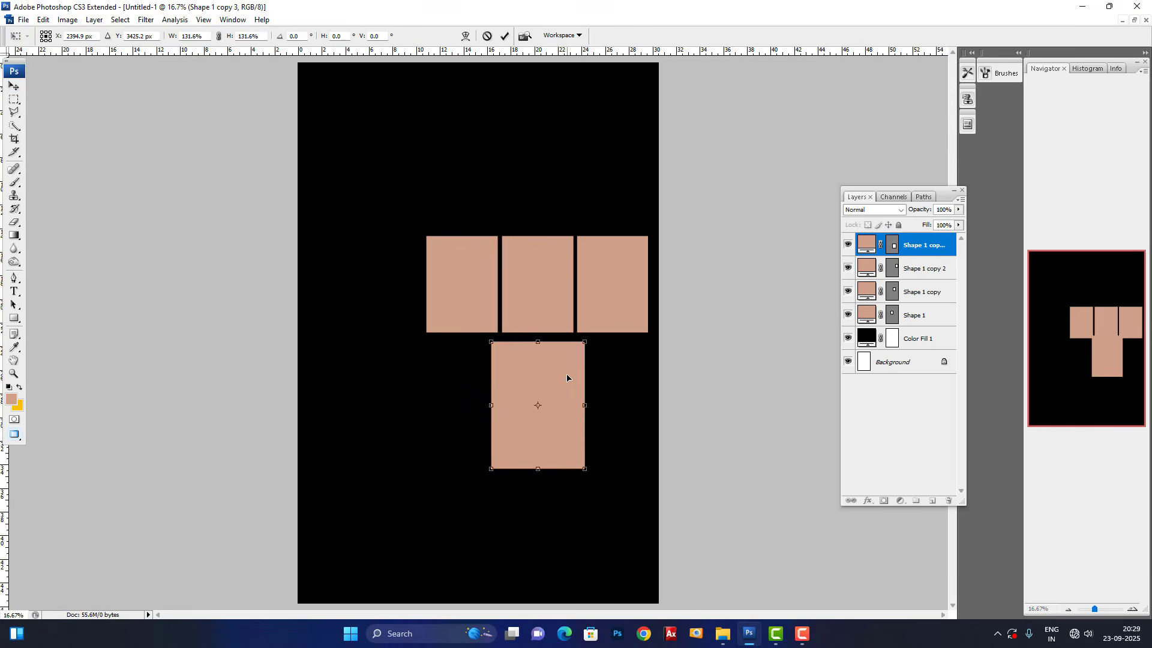
key("Return")
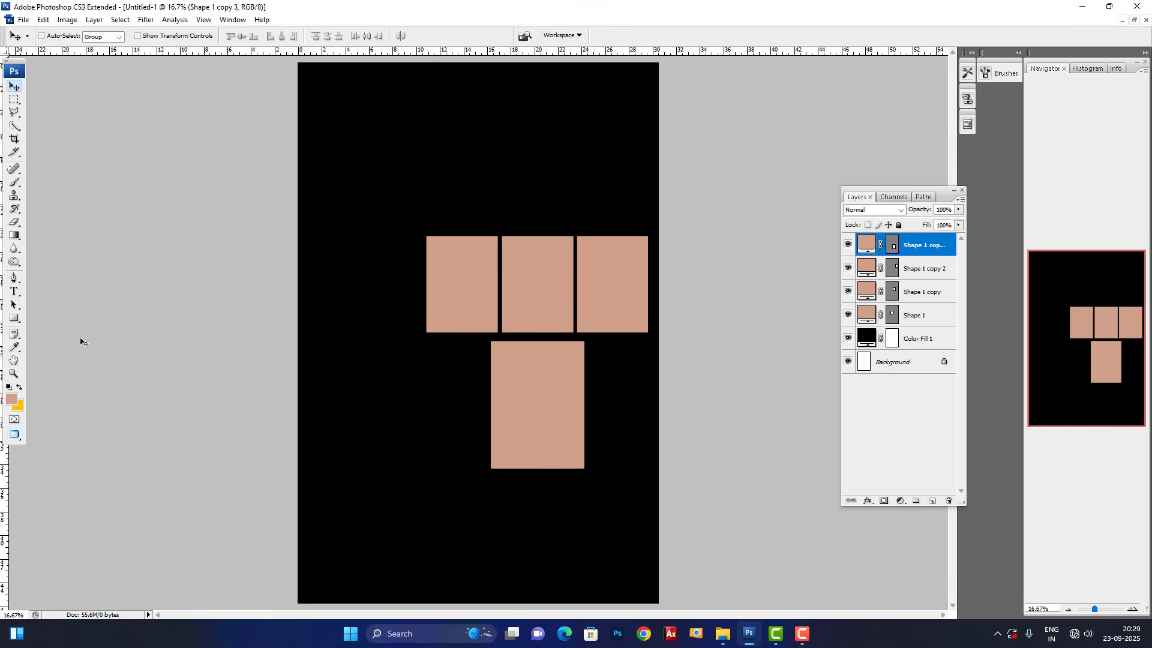
Step: Duplicate the large lower rectangle to its left and scale the copy down to about 4.7 × 6.4 cm
left_click(12, 322)
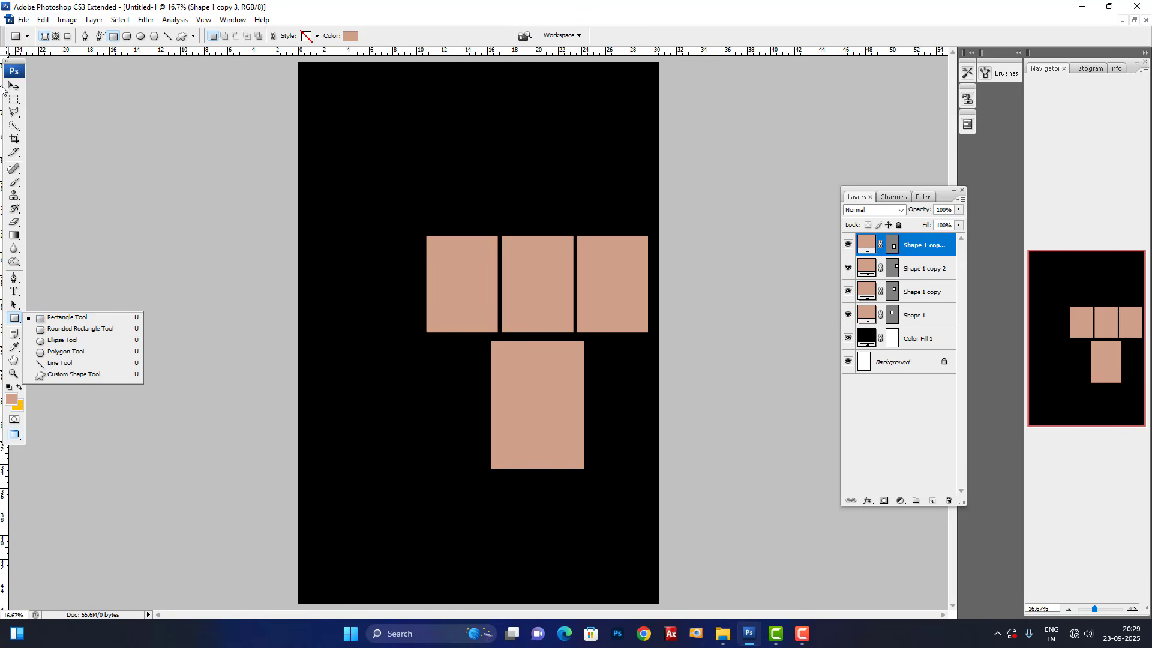
left_click(22, 94)
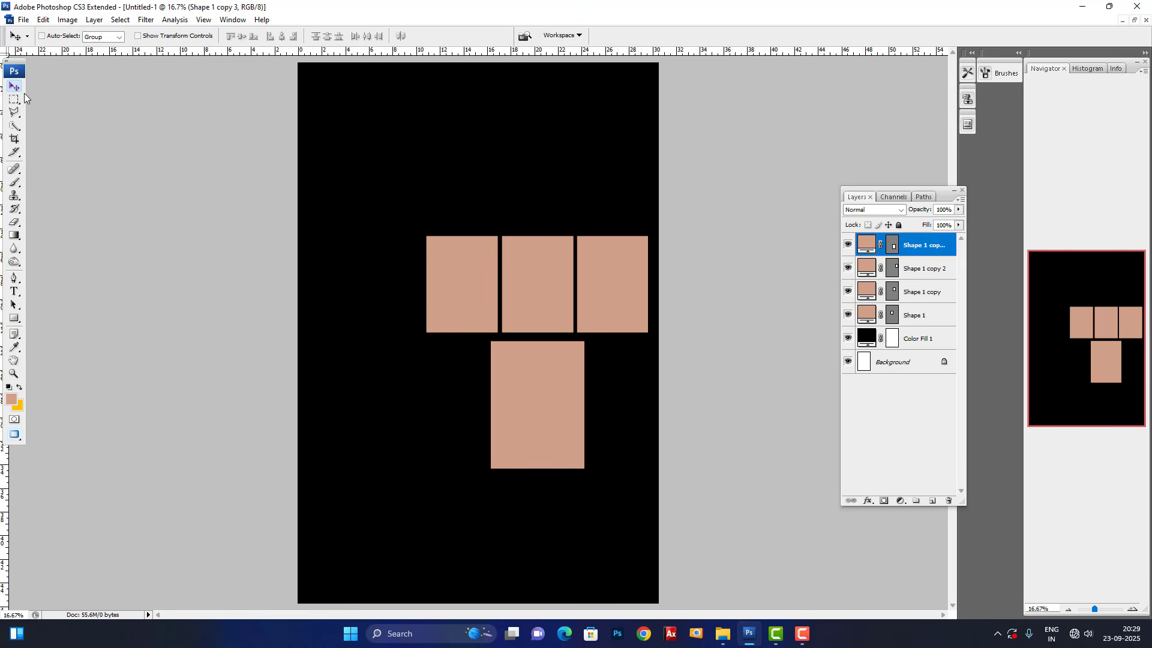
right_click(510, 384)
left_click(540, 393)
left_click_drag(540, 393, 459, 398, "alt")
key("ctrl+t")
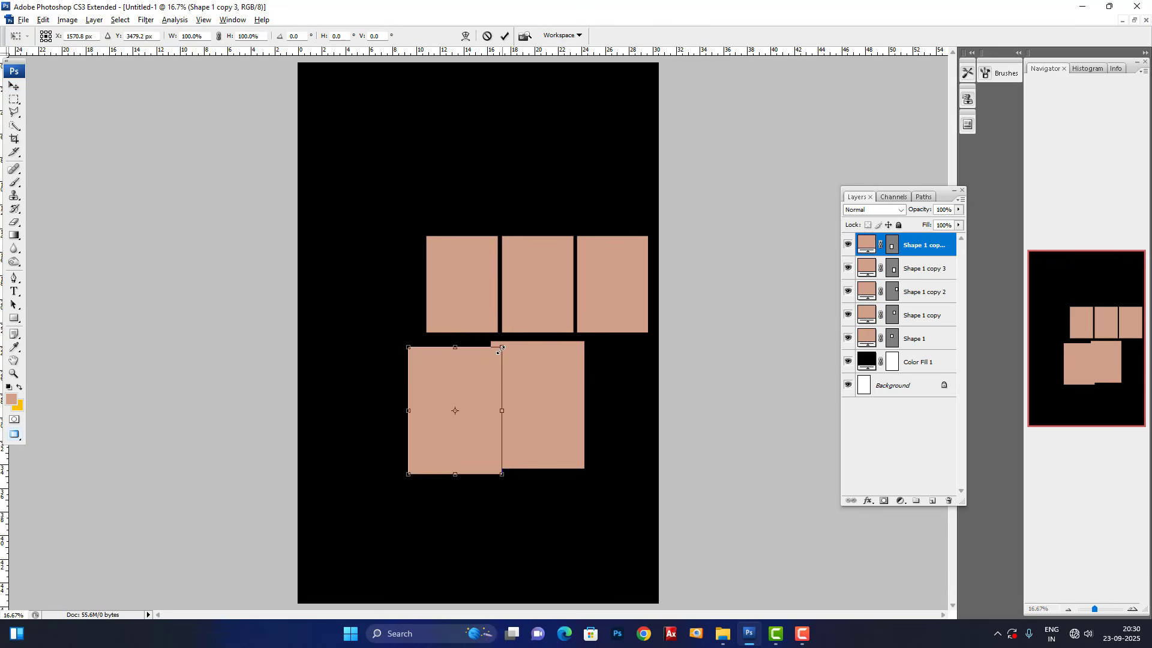
left_click_drag(501, 347, 483, 373, "alt+shift")
Step: Place a copy of the small rectangle on the right side of the large one, flush with the row's right end
left_click_drag(459, 412, 623, 417)
key("Return")
right_click(456, 407)
left_click(474, 413)
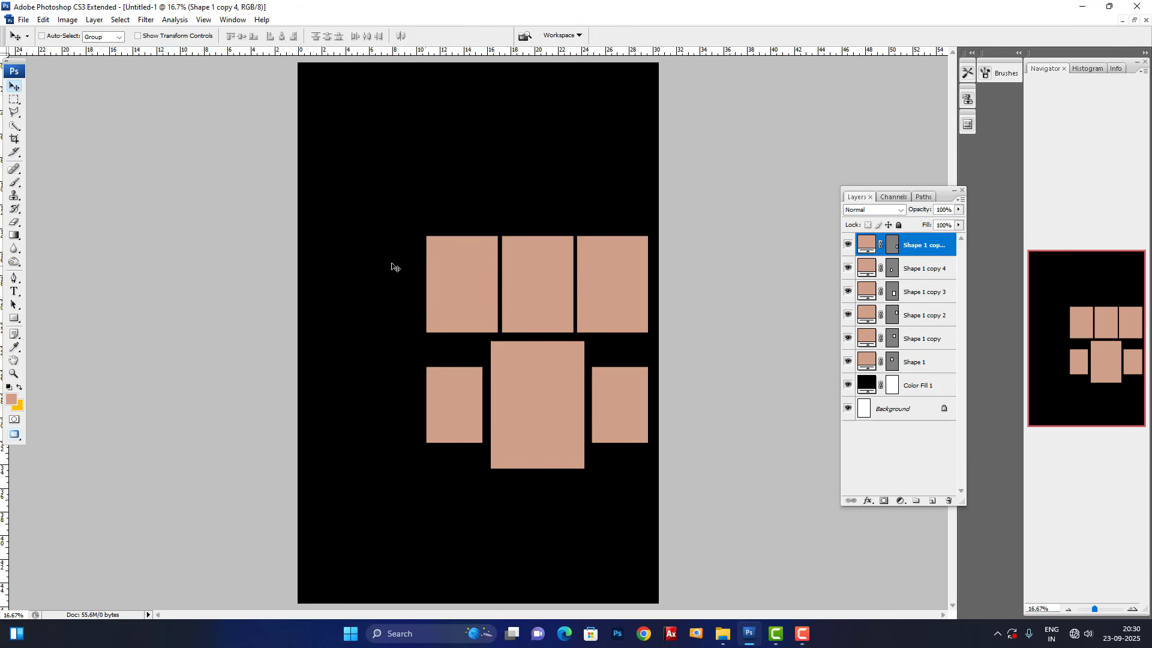
Step: Duplicate the upper row of three rectangles and place the copies as a third row near the page's lower edge
right_click(475, 285)
left_click(494, 292)
left_click(924, 315, "shift")
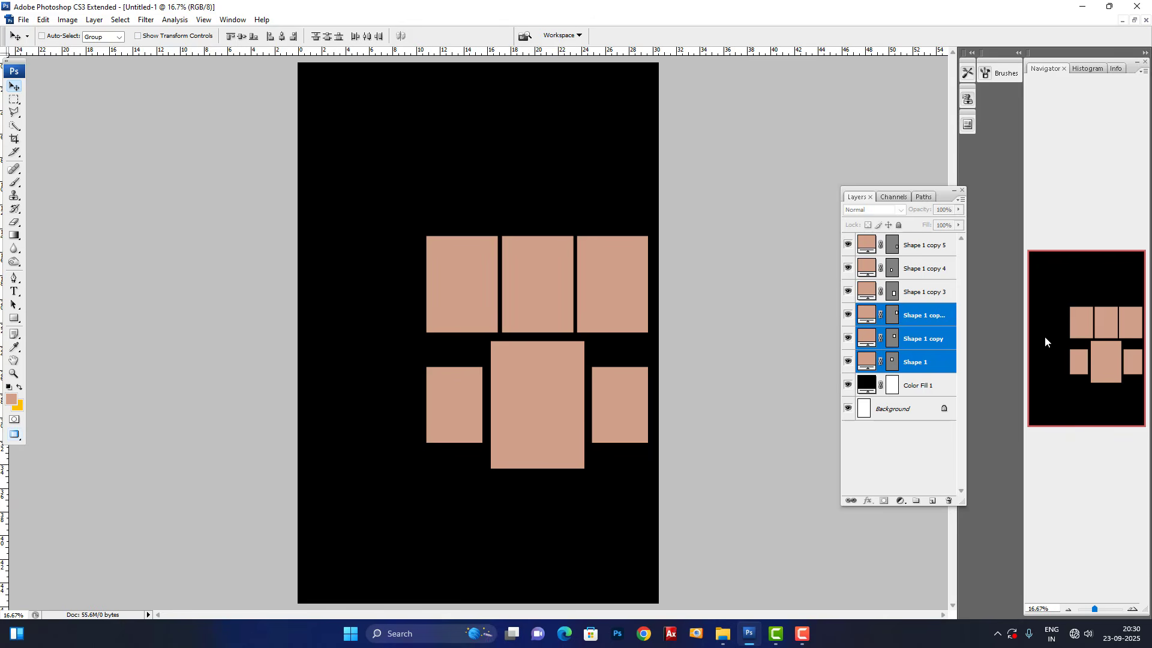
left_click_drag(552, 307, 541, 535)
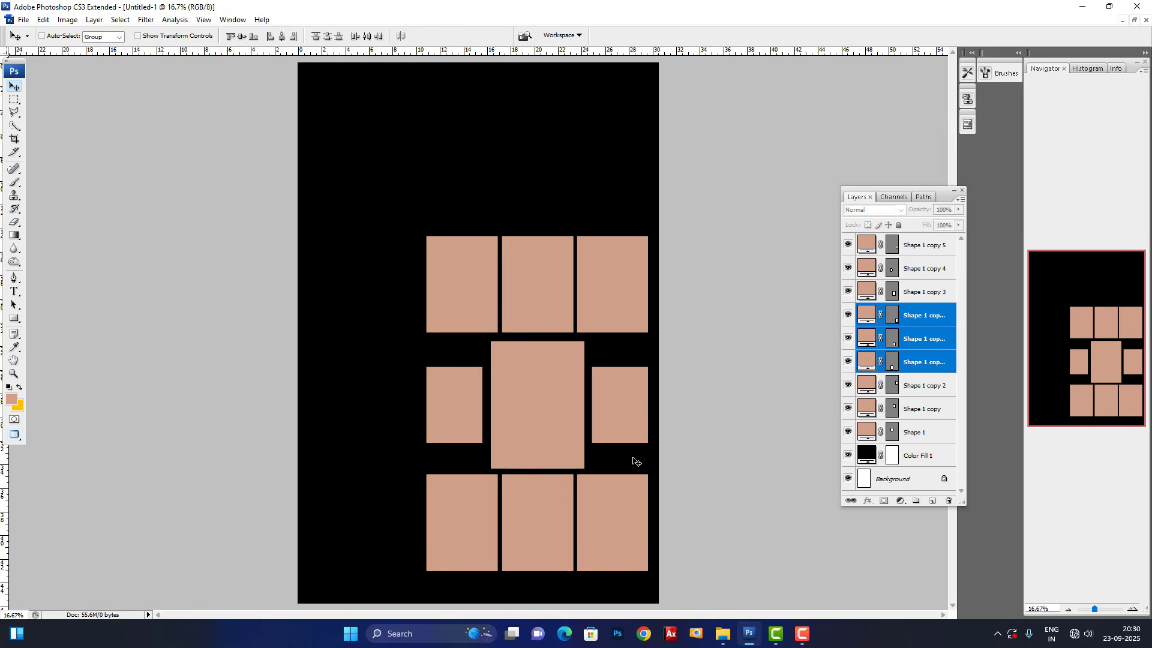
Step: Delete the three duplicated rectangles of the bottom row
right_click(537, 517)
left_click(605, 526)
key("Delete")
right_click(629, 516)
left_click(651, 524)
key("Delete")
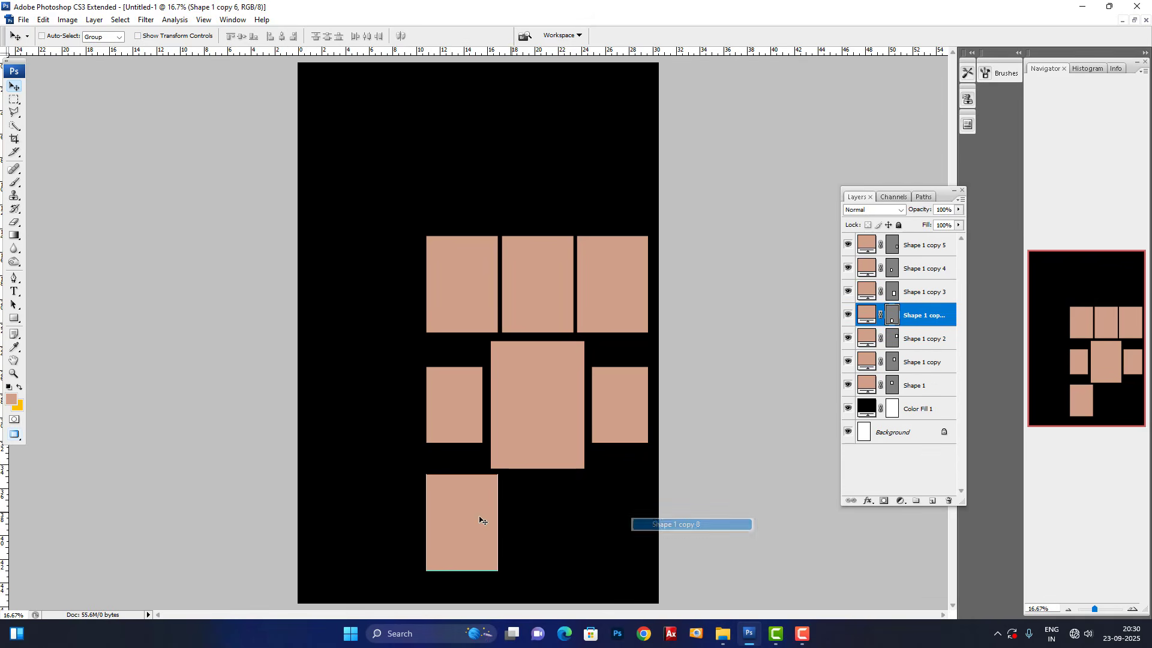
right_click(464, 523)
left_click(489, 532)
key("Delete")
Step: Delete the two small rectangles and the large one between them in the second row
right_click(483, 419)
left_click(488, 420)
key("Delete")
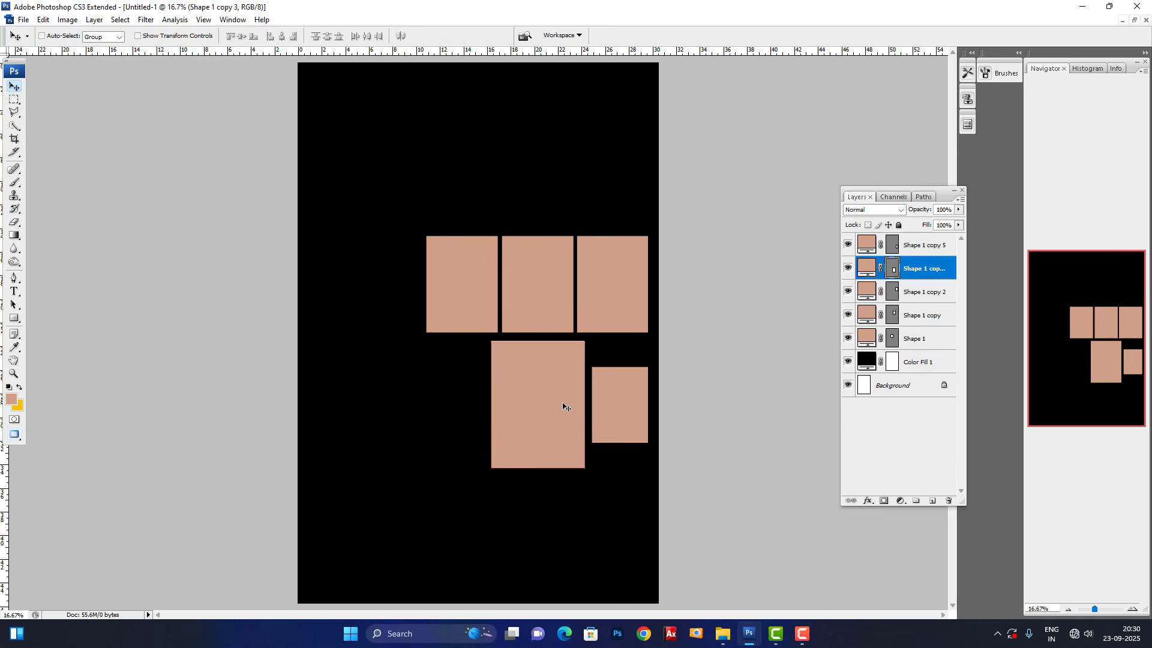
right_click(566, 403)
left_click(619, 408)
key("Delete")
Step: Copy a top-row rectangle three times, placing two copies side by side in a second row and one below them
right_click(618, 301)
left_click(626, 305)
left_click_drag(621, 295, 534, 503)
right_click(502, 384)
left_click(511, 388)
right_click(506, 403)
left_click(524, 412)
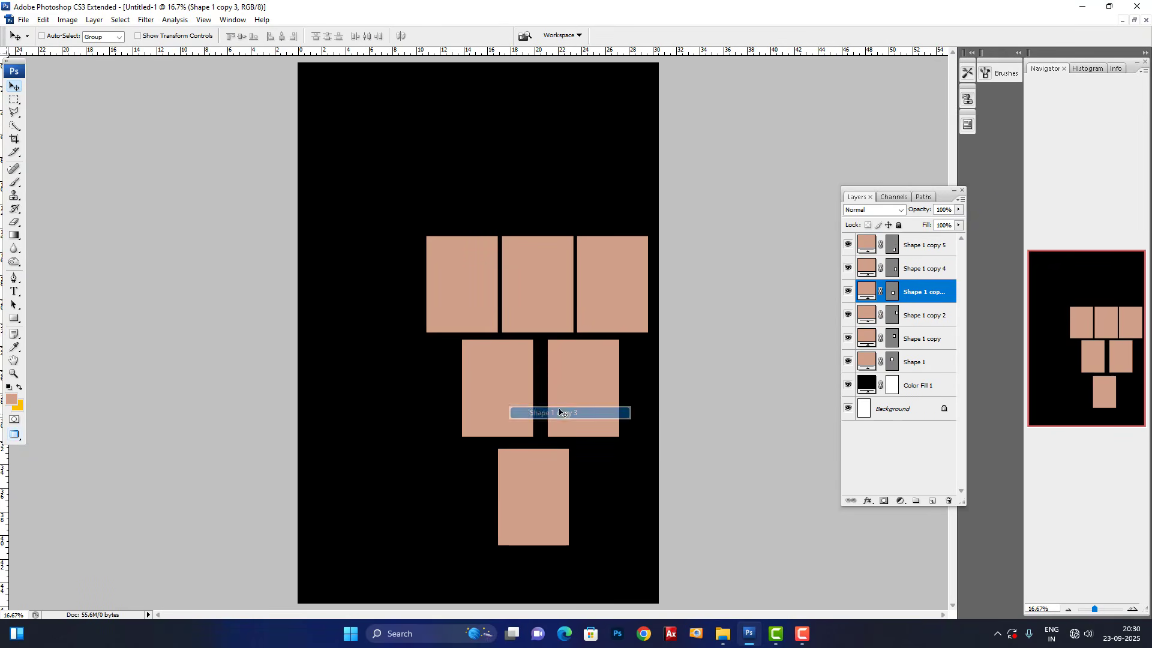
Step: Nudge the two second-row rectangles toward each other until their gap roughly matches the gaps in the top row
right_click(586, 390)
left_click(599, 396)
key("shift+Left")
key("shift+Left")
key("shift+Left")
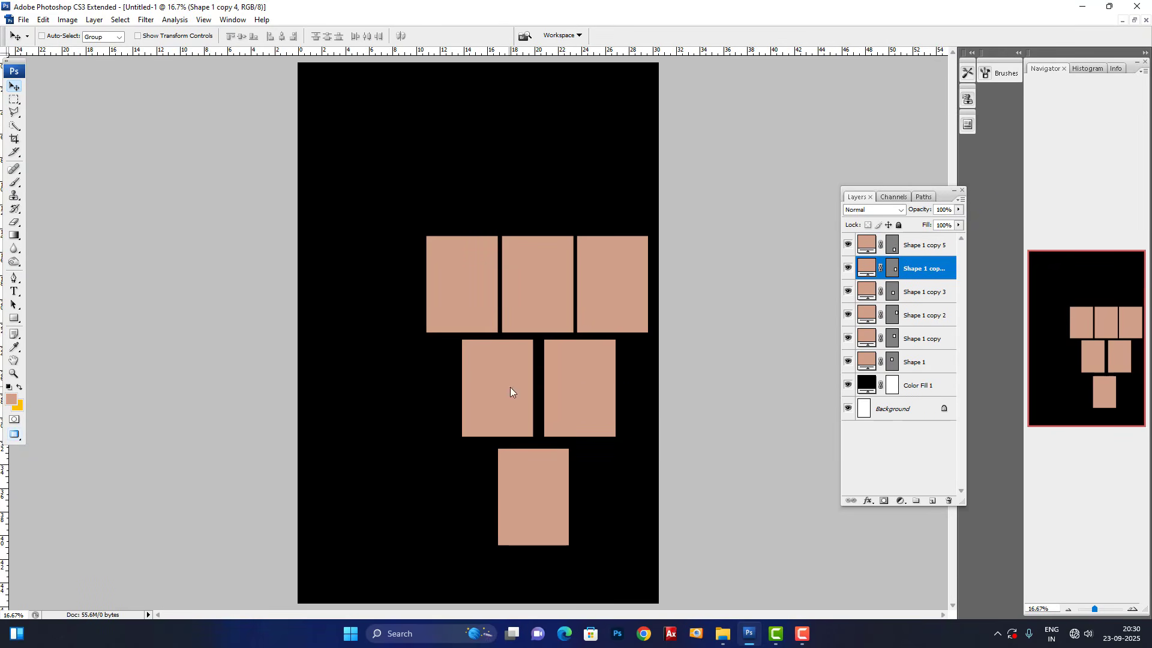
right_click(510, 388)
left_click(547, 396)
key("shift+Right")
key("shift+Right")
key("shift+Right")
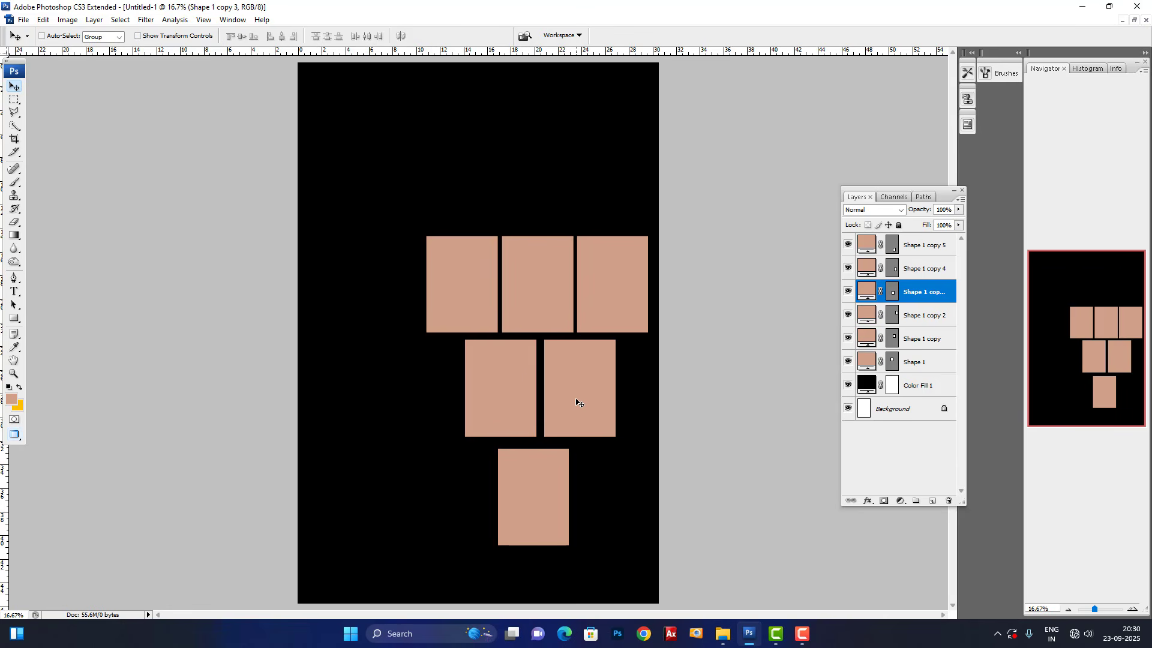
right_click(581, 399)
left_click(597, 405)
key("shift+Left")
key("shift+Left")
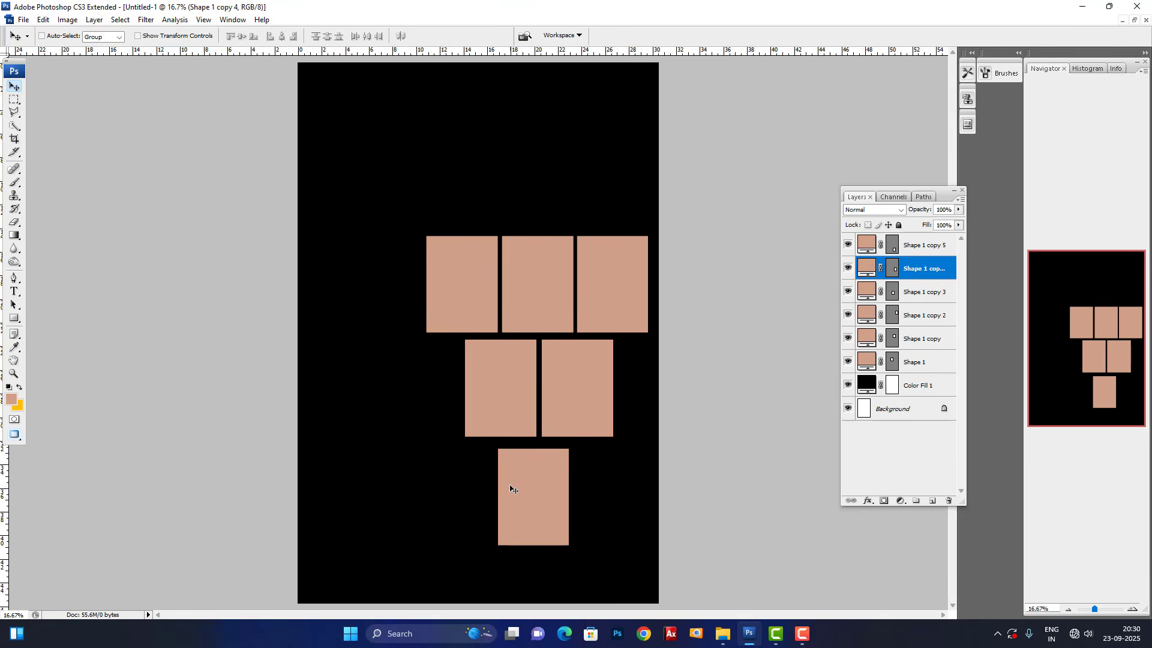
Step: Nudge the single bottom rectangle up and to the right so it sits centred closely below the second-row pair
right_click(509, 488)
left_click(525, 489)
key("shift+Up")
key("shift+Up")
key("shift+Up")
key("shift+Up")
key("shift+Up")
key("shift+Up")
key("shift+Up")
key("shift+Right")
key("shift+Right")
key("shift+Right")
key("shift+Right")
key("shift+Right")
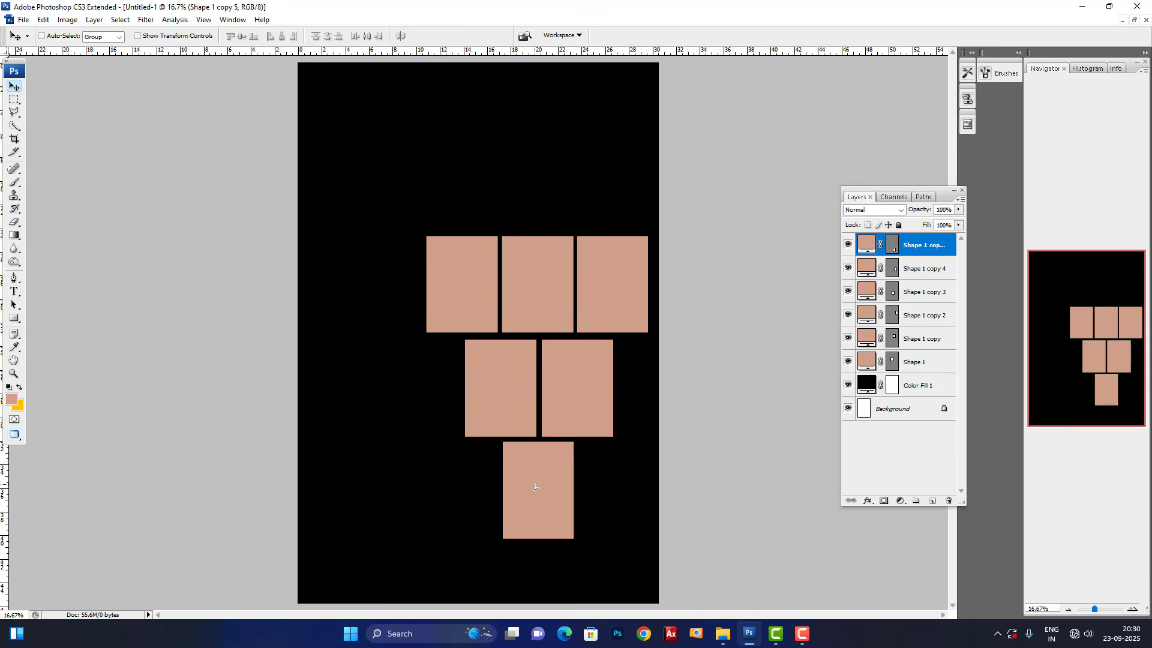
key("shift+Right")
key("shift+Down")
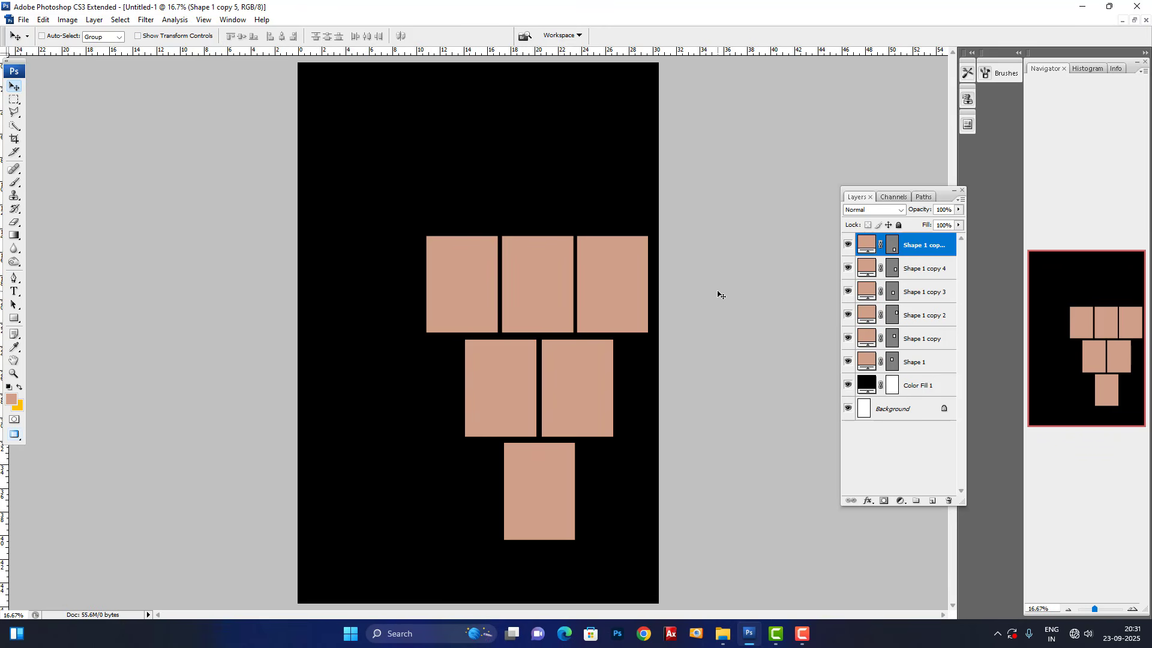
Step: Open the dreamcatcher image from the Downloads folder, copy the whole picture and paste it into the page layout
left_click(644, 633)
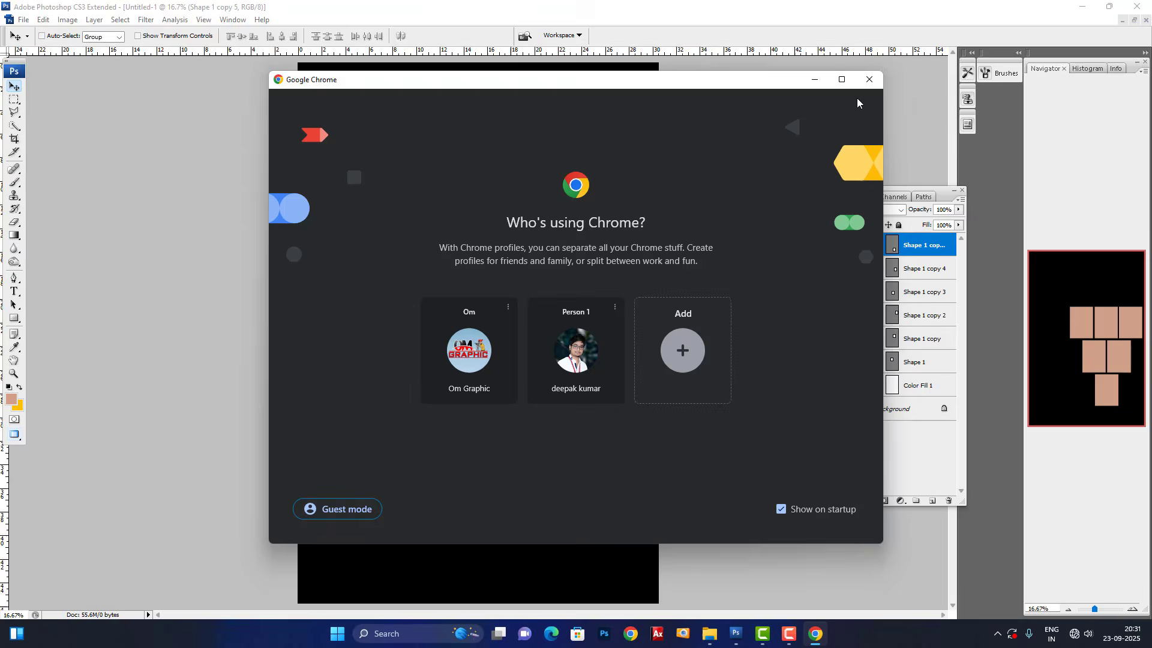
left_click(865, 83)
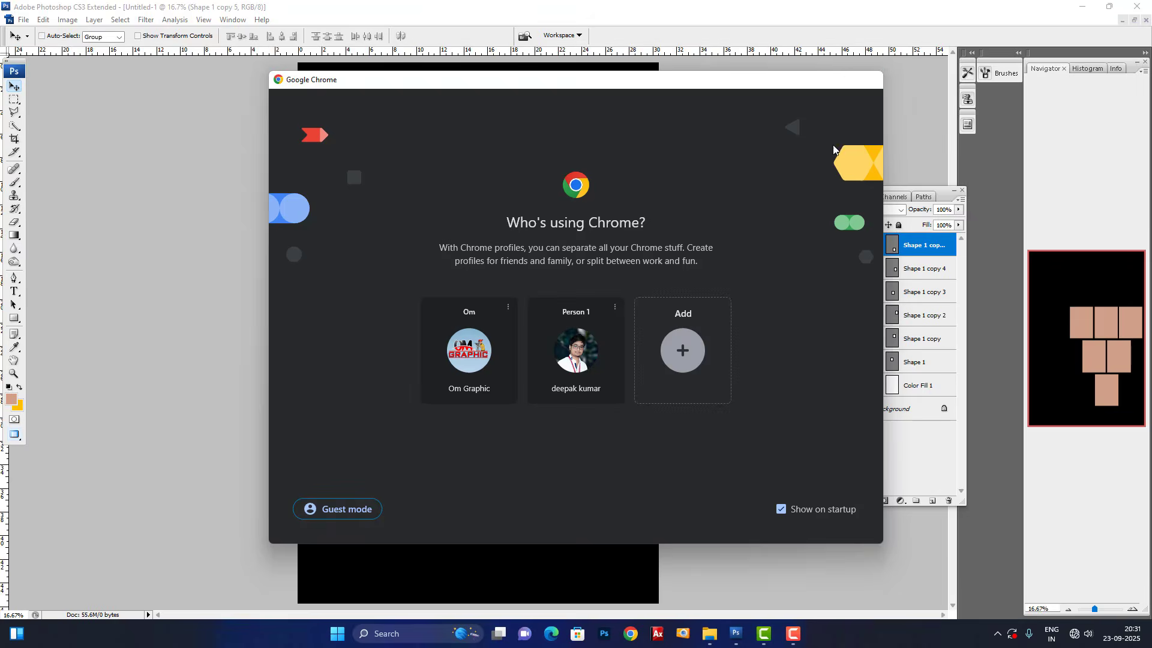
left_click(724, 635)
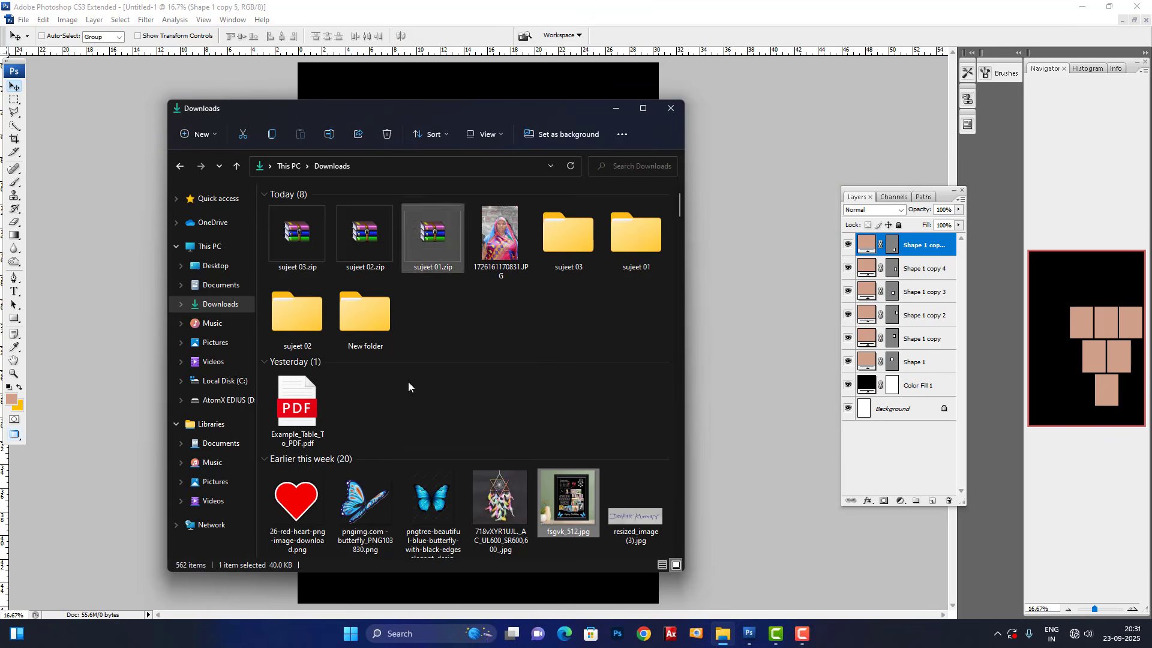
double_click(500, 498)
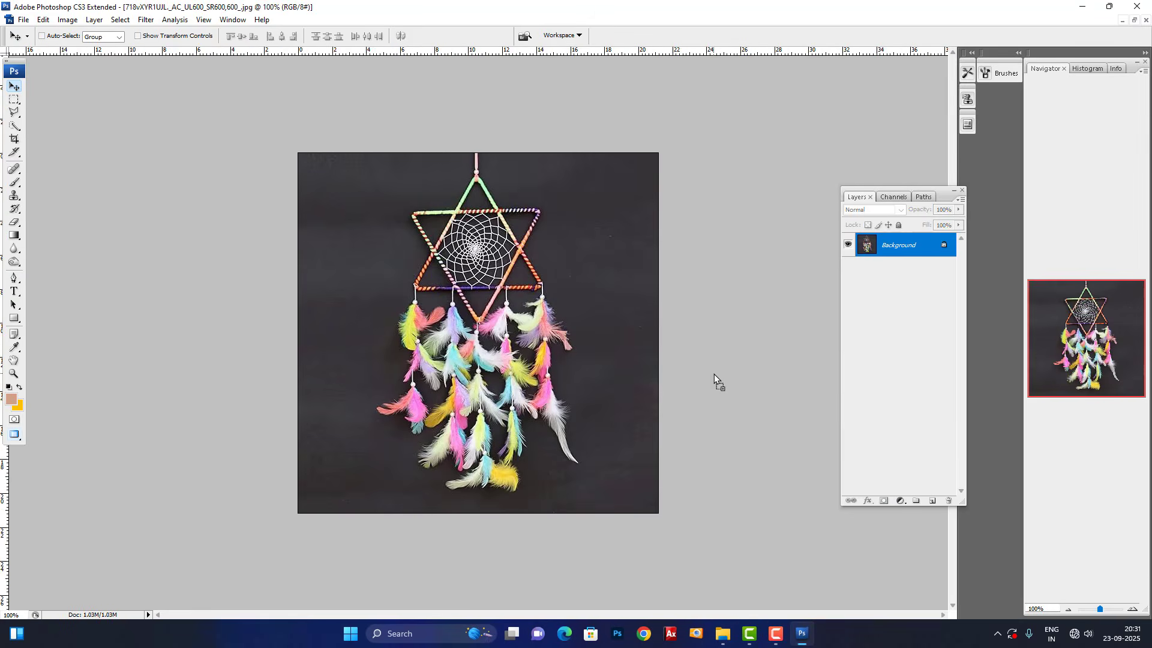
key("ctrl+a")
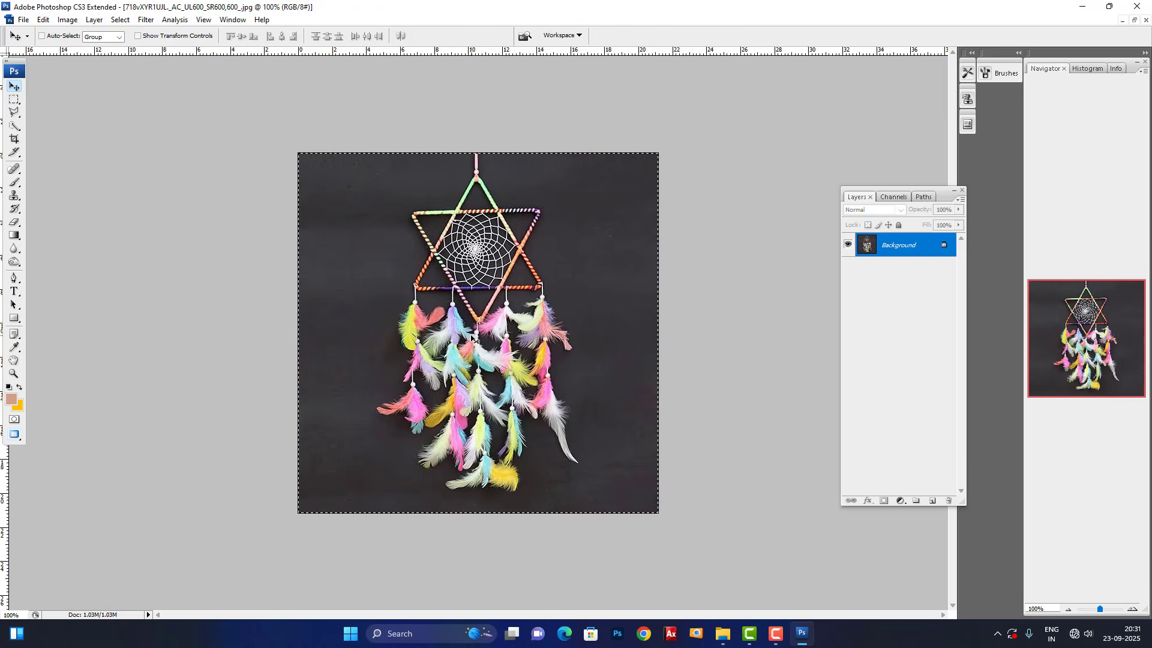
key("ctrl+c")
key("ctrl+w")
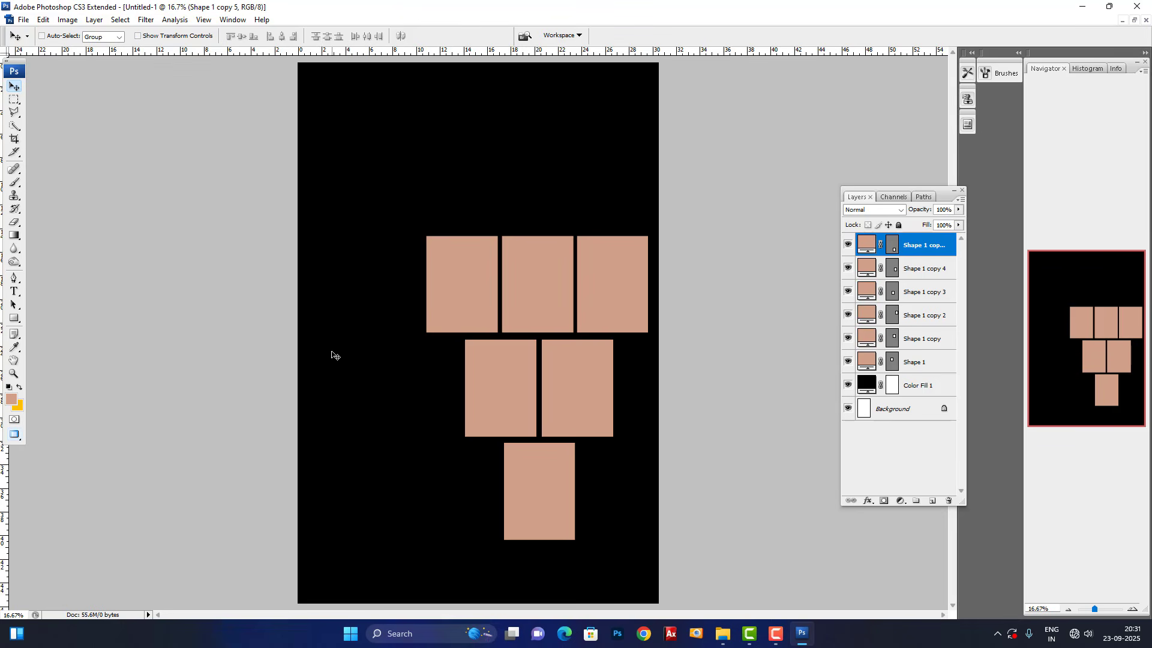
key("ctrl+v")
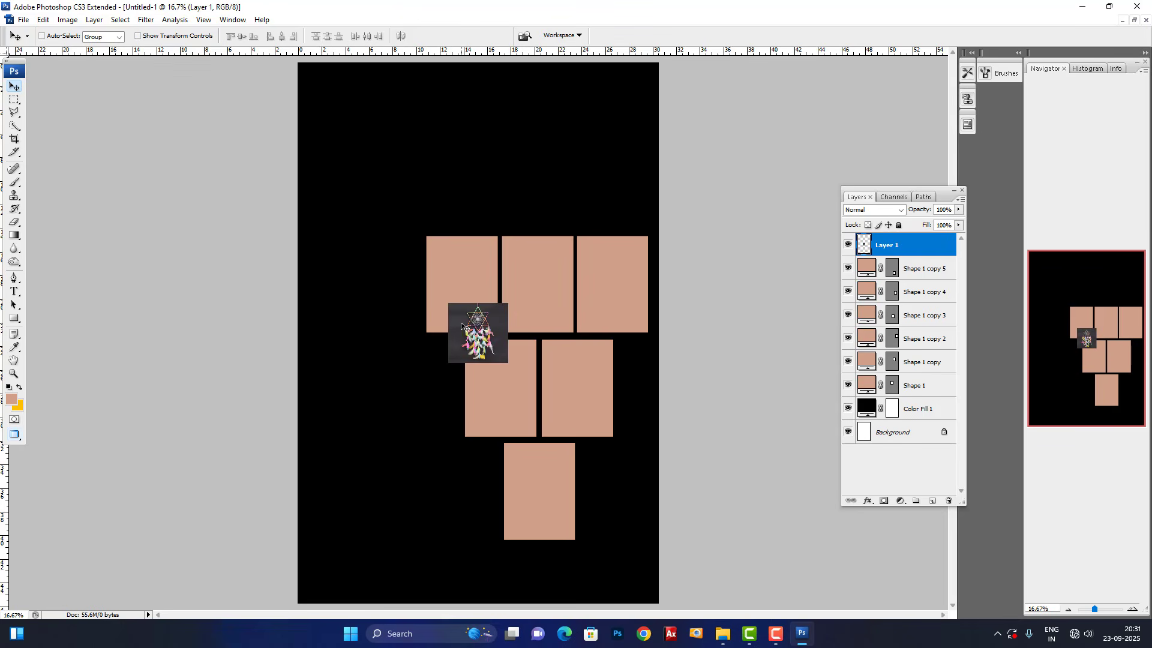
Step: Enlarge the dreamcatcher image to more than twice its size and place it in the page's upper-right corner
key("ctrl+t")
left_click_drag(509, 304, 622, 104)
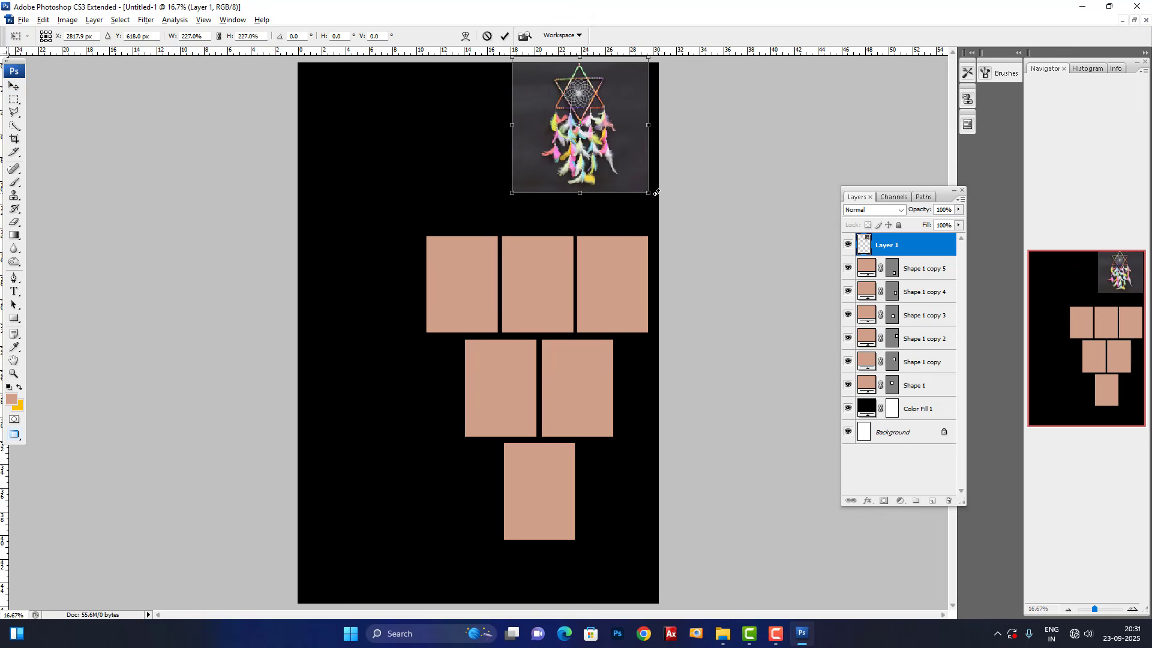
left_click_drag(648, 183, 665, 199)
left_click_drag(580, 193, 615, 178)
key("Return")
Step: Apply Levels to the dreamcatcher image with the black input level at 69 to blend its grey backdrop into the page
key("ctrl+plus")
key("ctrl+plus")
left_click_drag(495, 233, 495, 493)
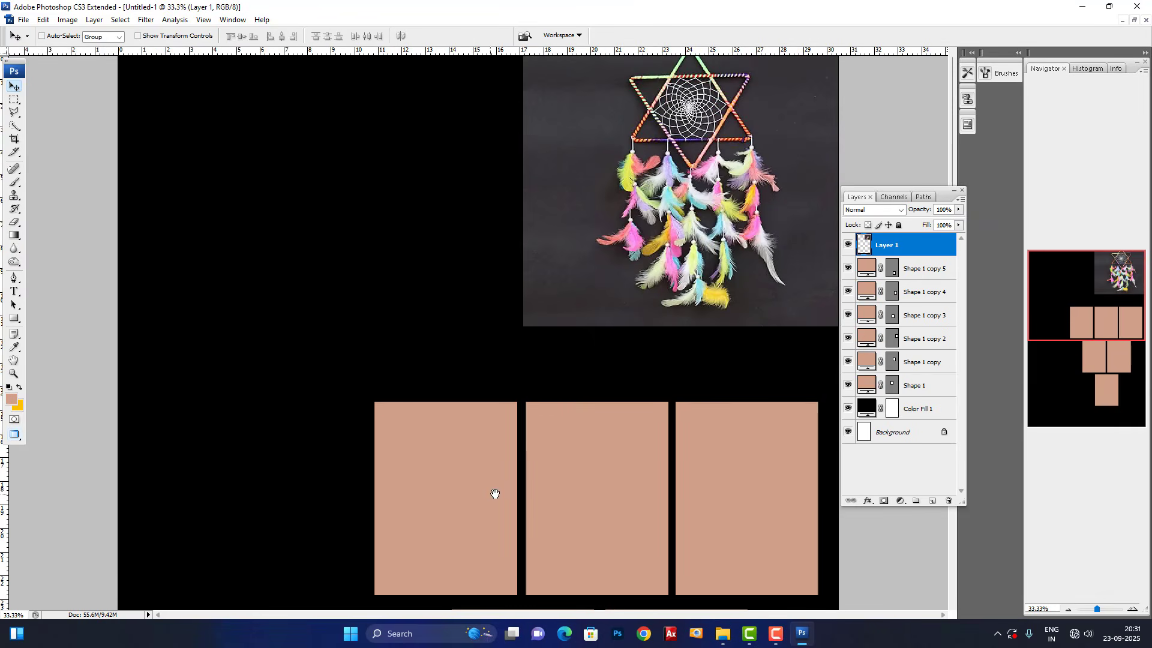
right_click(562, 178)
left_click(567, 186)
right_click(559, 161)
left_click(562, 157)
key("ctrl+l")
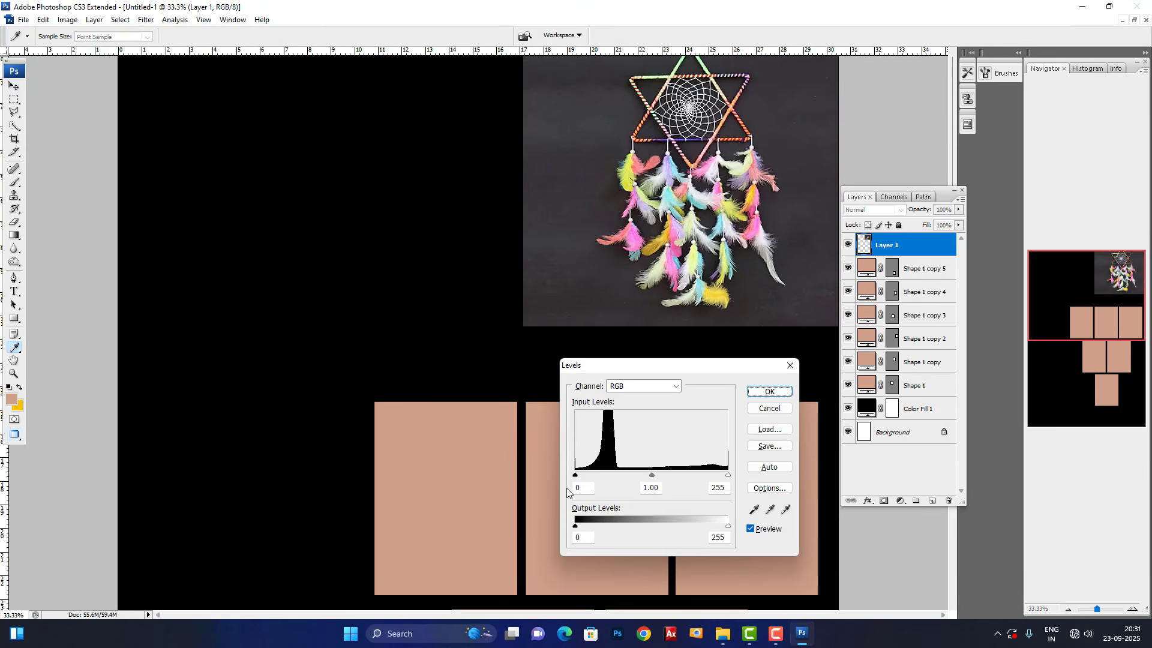
left_click_drag(591, 478, 617, 477)
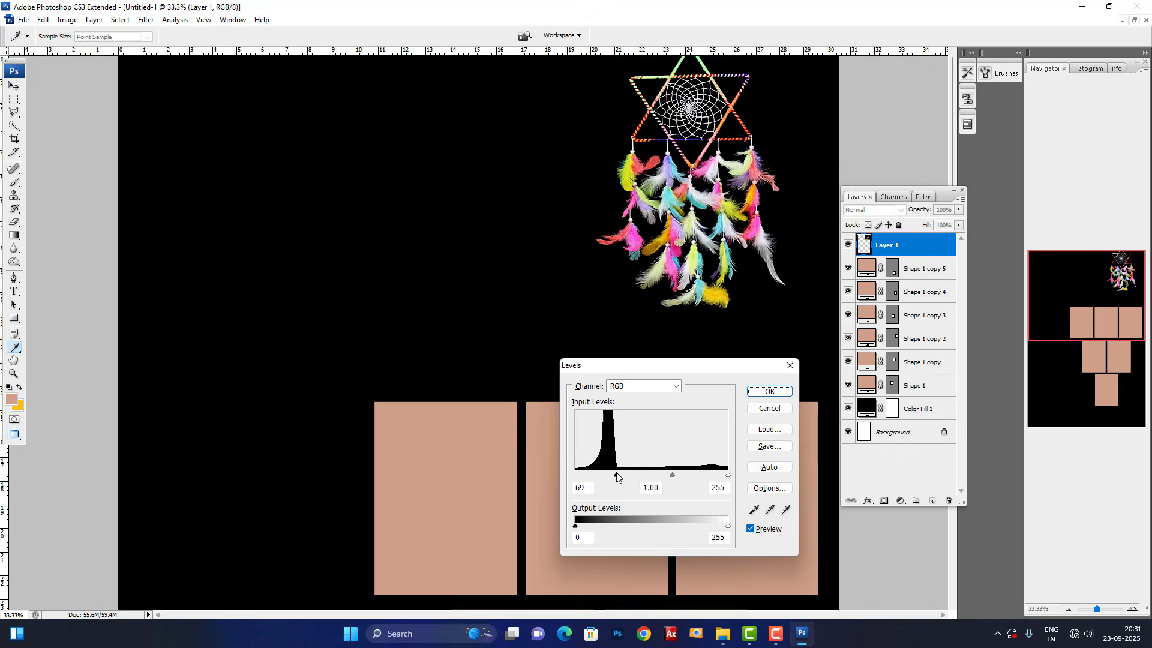
key("Return")
key("ctrl+minus")
key("ctrl+minus")
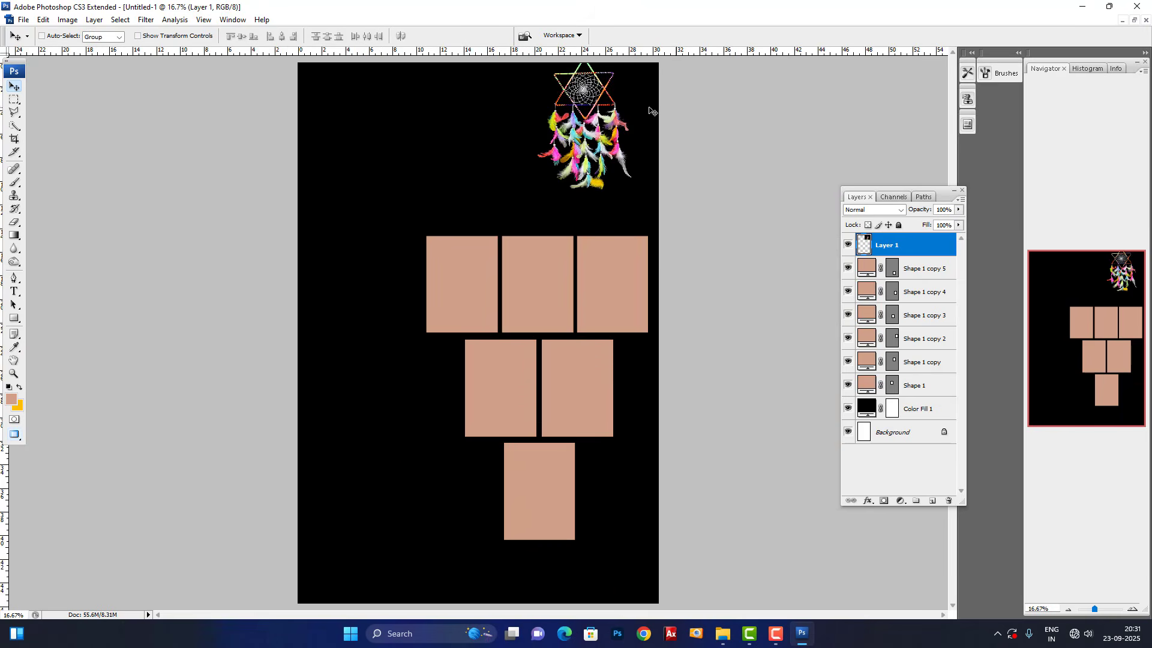
Step: Move the dreamcatcher slightly down and to the right so its hanging cord starts at the page's upper edge
right_click(589, 96)
left_click(600, 103)
mouse_move(589, 90)
left_mouse_down()
mouse_move(617, 109)
mouse_move(580, 120)
mouse_move(599, 102)
left_mouse_up()
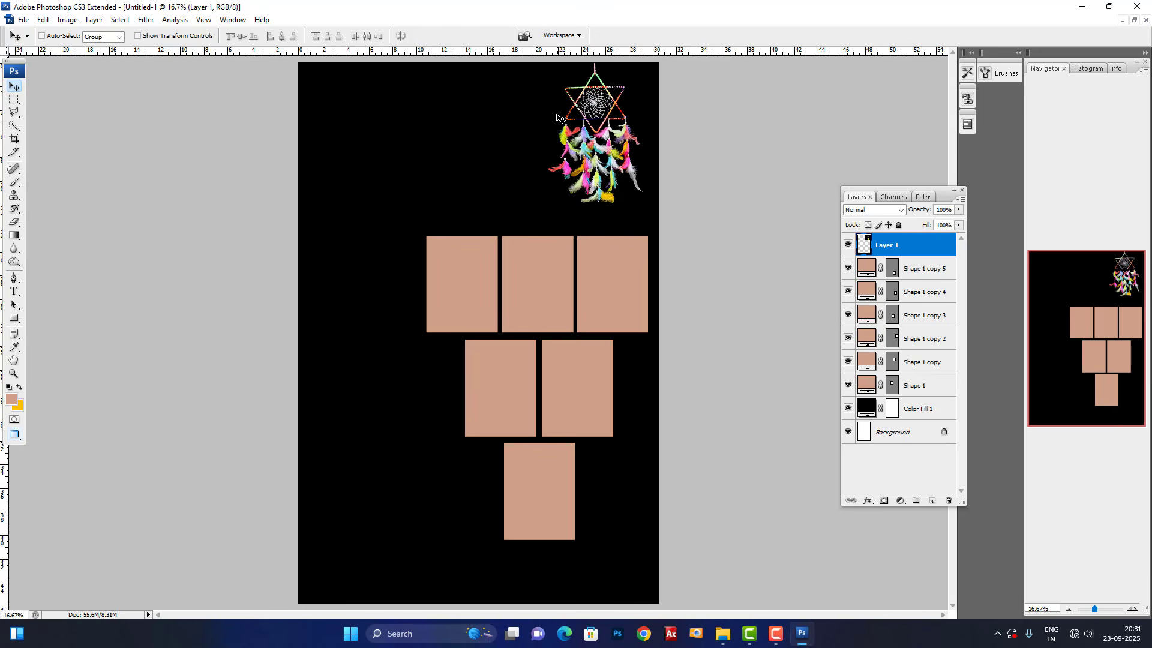
Step: Open the reference picture fsgvk_512.jpg from the Downloads folder and examine how its framed birthday layout is arranged
left_click(723, 633)
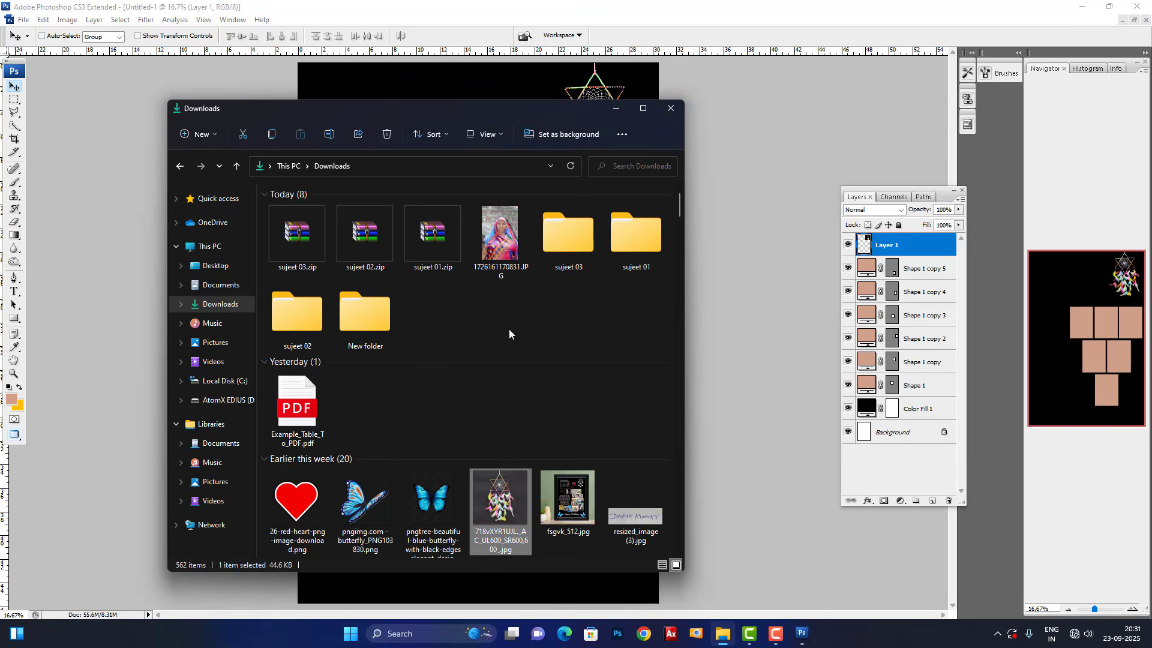
left_click(569, 493)
double_click(568, 487)
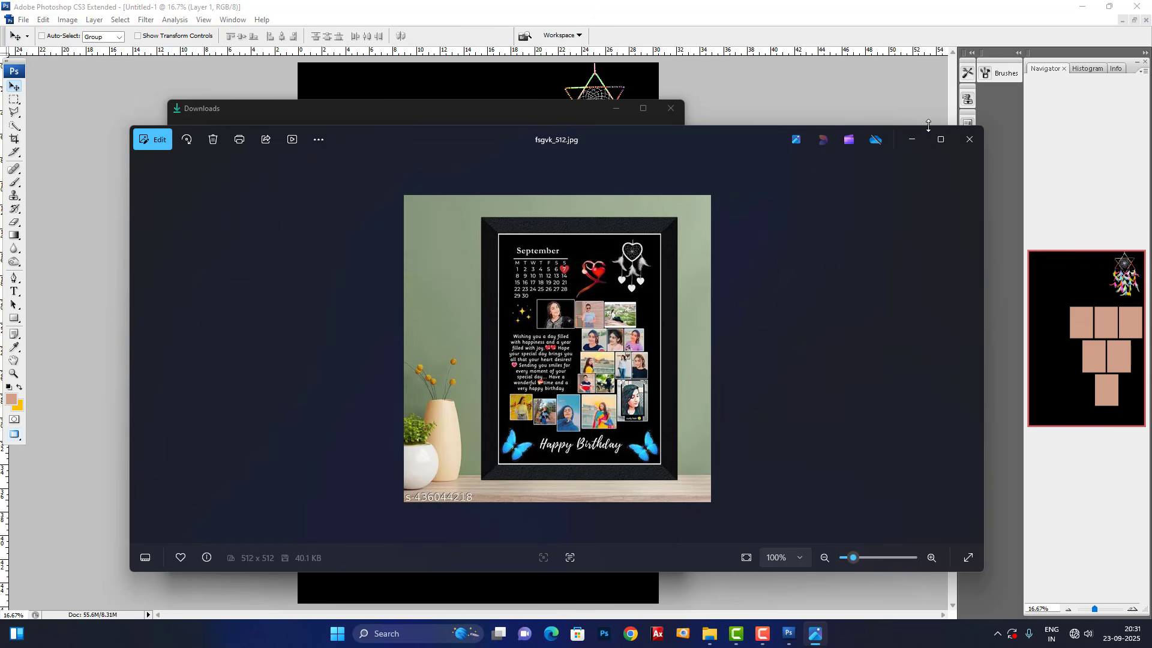
left_click(912, 138)
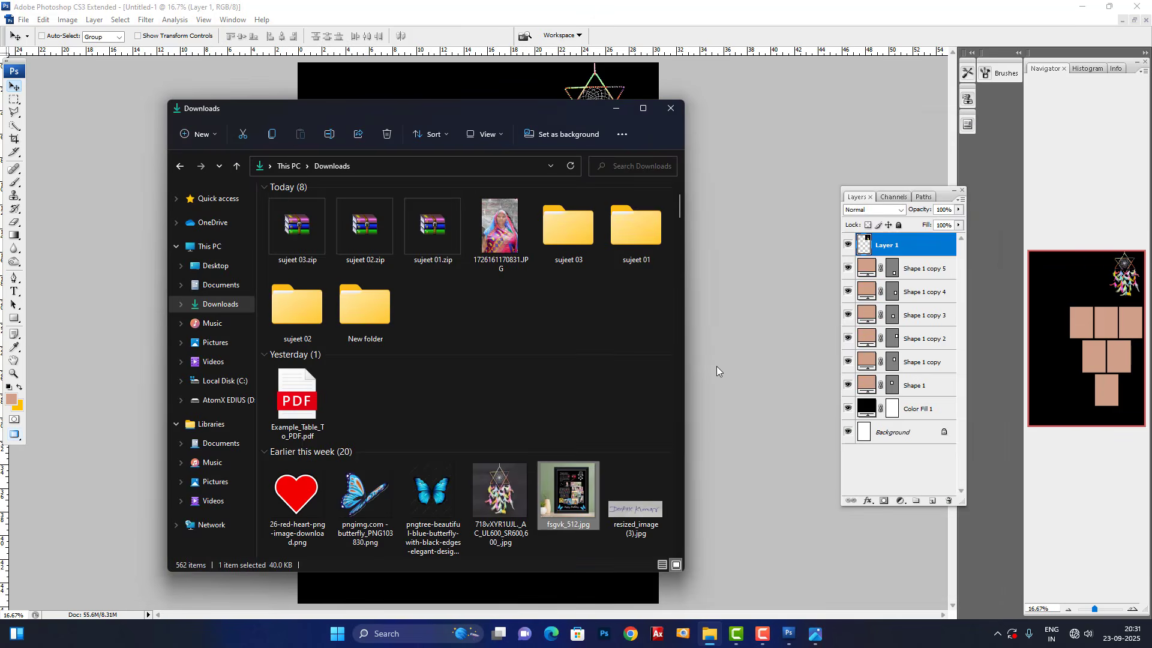
left_click(615, 109)
Step: Find the minimalist September 2025 calendar PNG in the Downloads folder, open it and copy its contents into the page layout
left_click(707, 635)
scroll(612, 440, "down", 4)
scroll(622, 449, "down", 8)
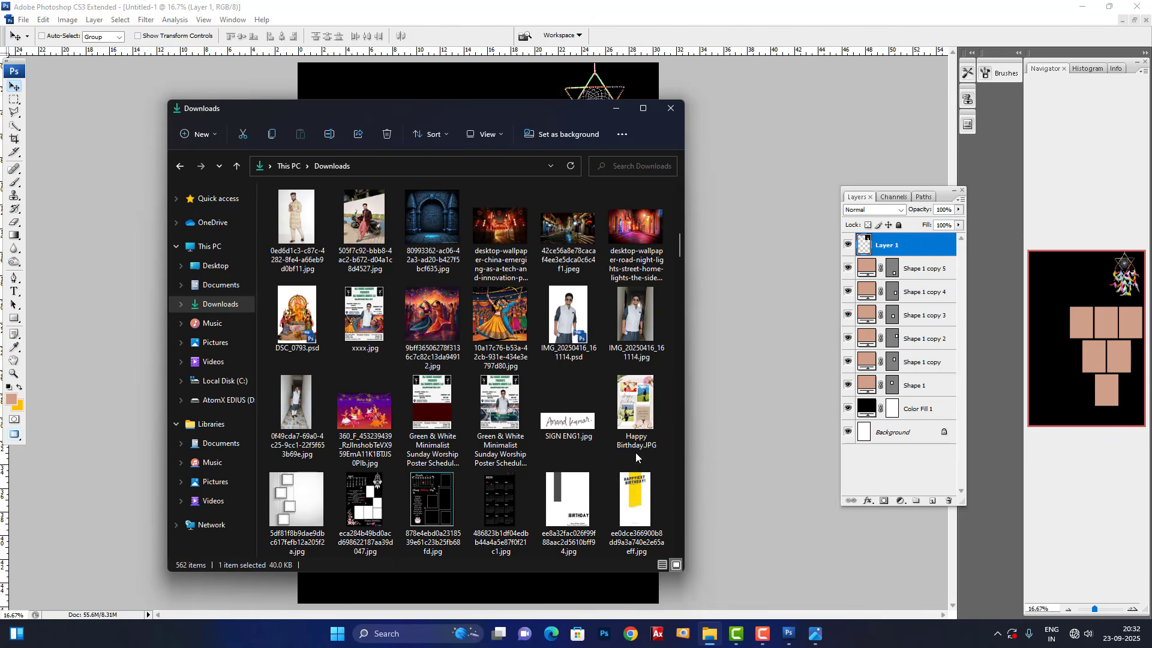
scroll(636, 454, "down", 4)
scroll(638, 459, "down", 10)
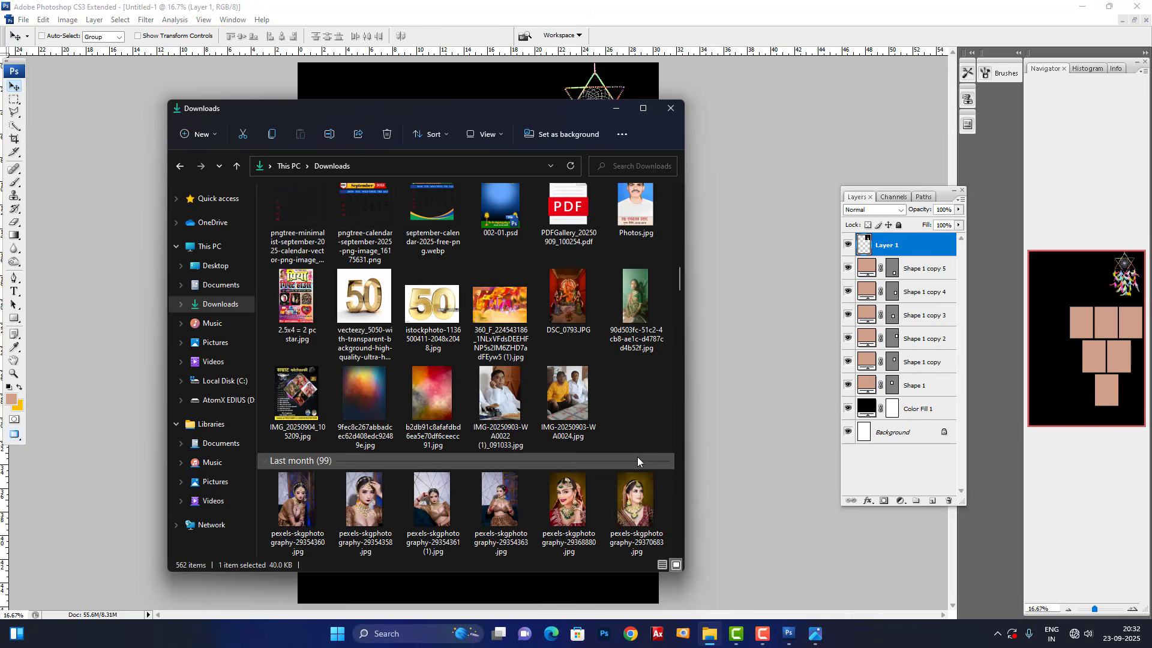
scroll(638, 459, "up", 10)
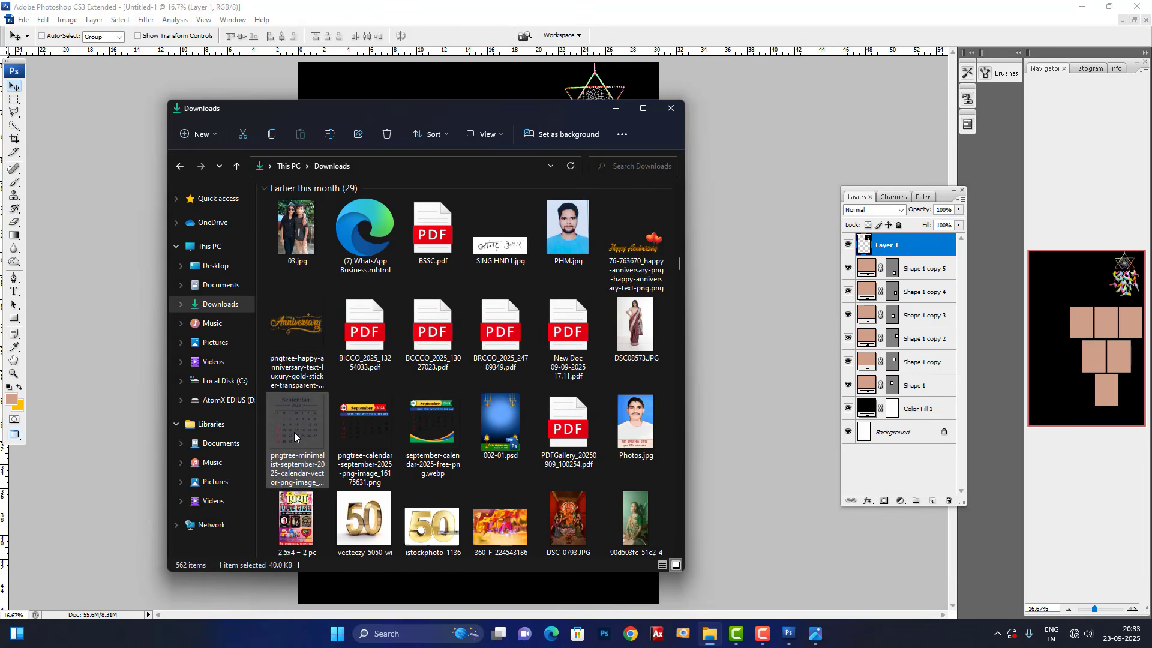
left_click_drag(297, 432, 798, 368)
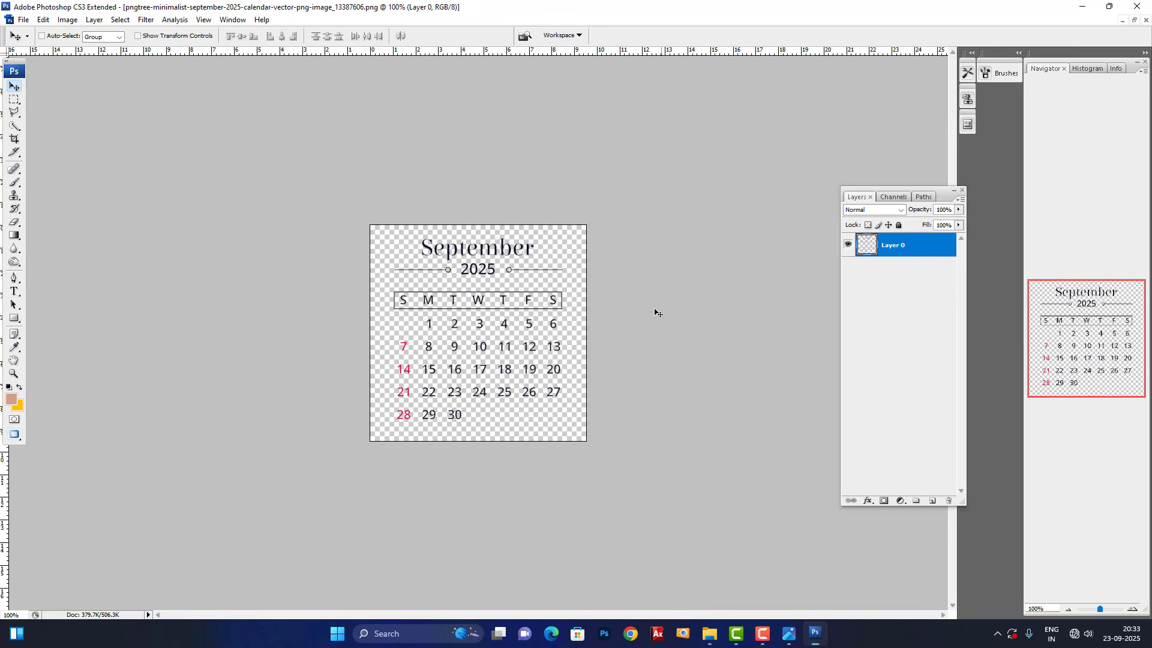
key("ctrl+a")
key("ctrl+c")
key("ctrl+w")
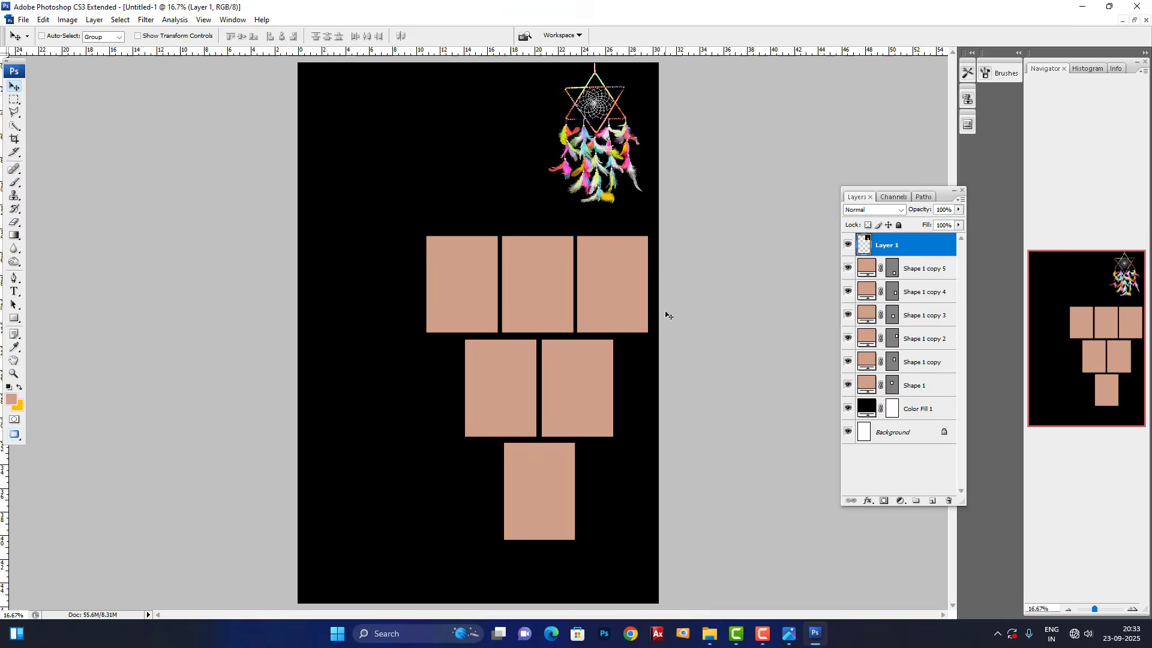
key("ctrl+v")
Step: Enlarge the September 2025 calendar to 662% and shift it slightly to the left over the rectangles
key("ctrl+t")
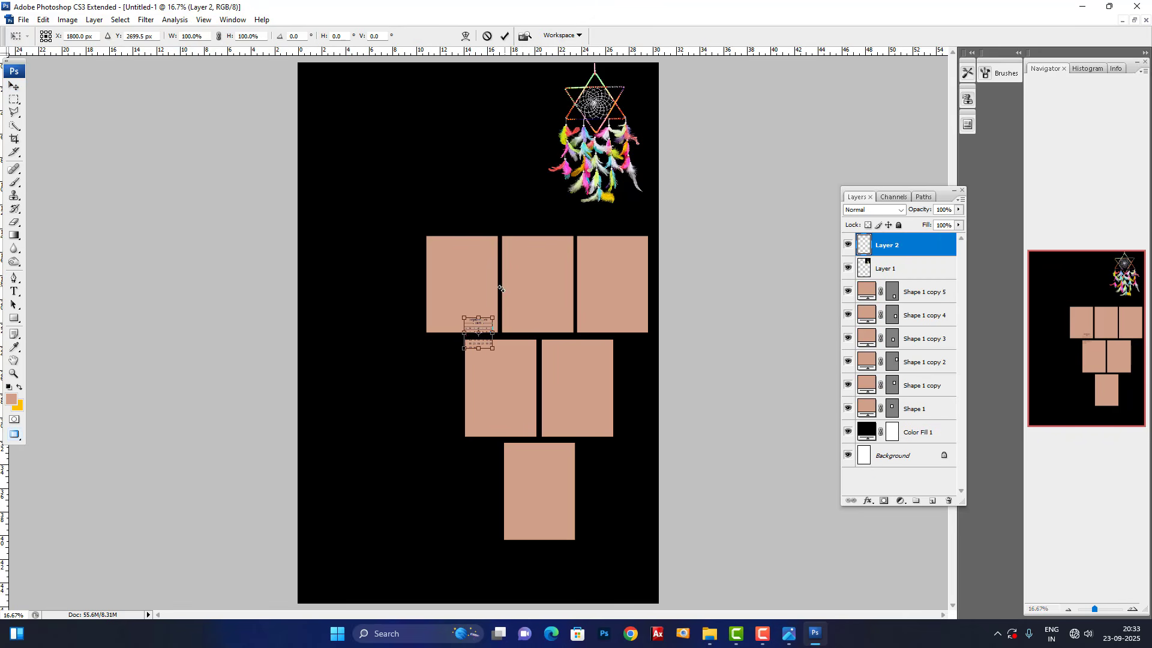
left_click_drag(493, 317, 550, 305)
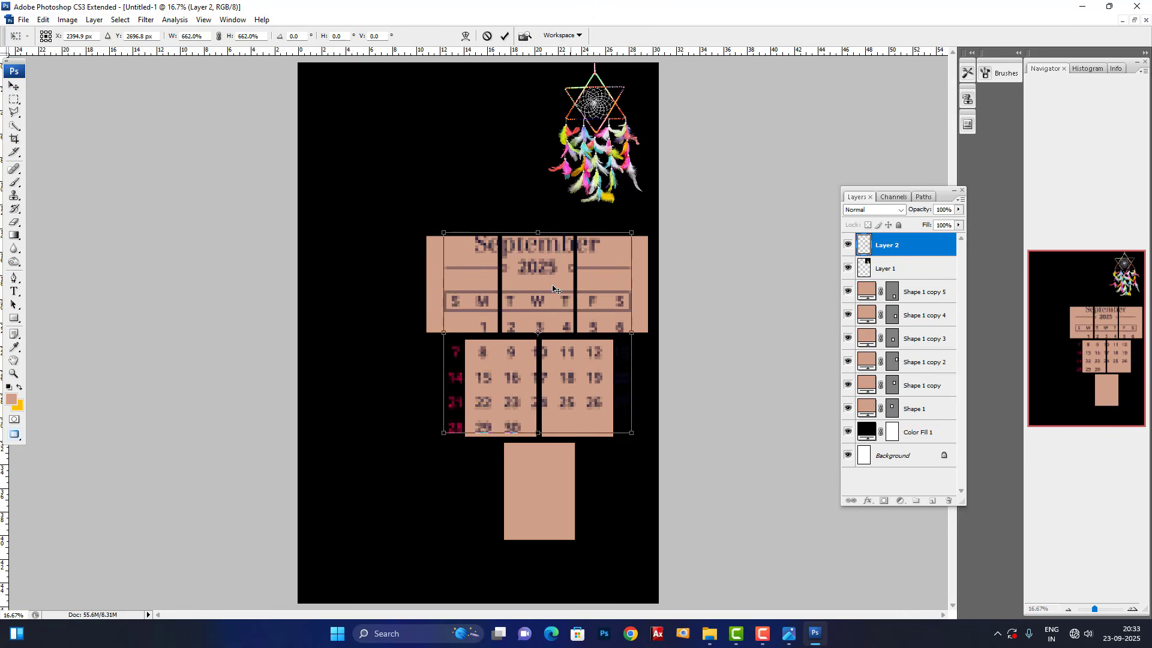
key("Return")
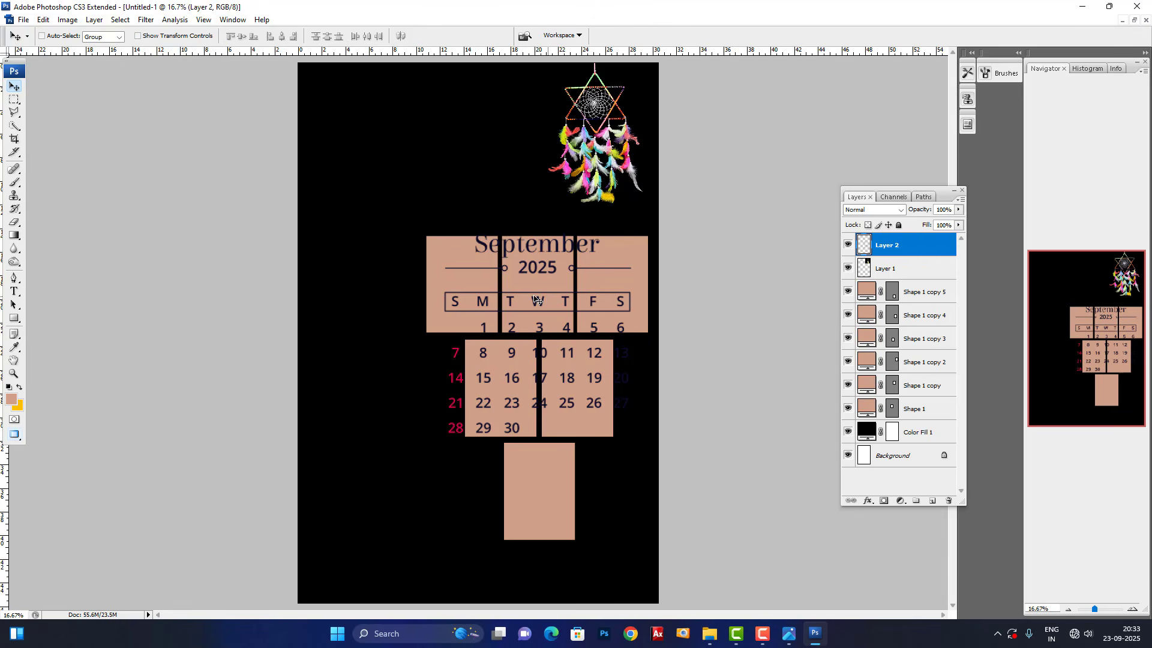
left_click_drag(534, 255, 501, 256)
Step: Turn the September 2025 calendar white by raising the black output level to 255 in Levels
key("ctrl+l")
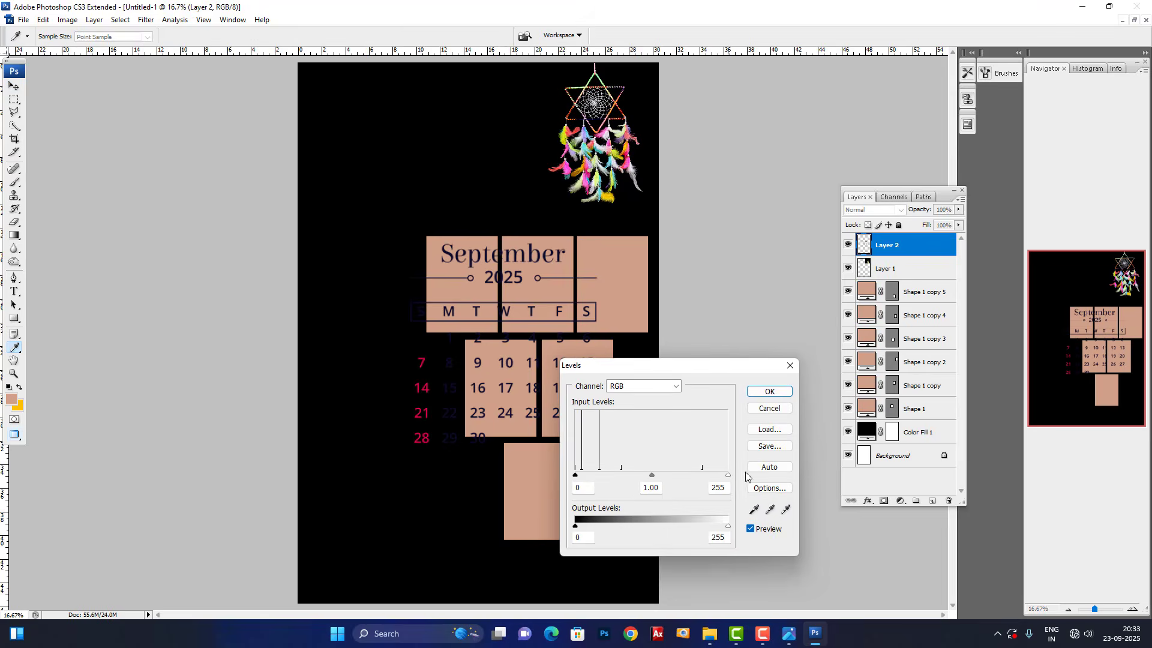
left_click_drag(576, 526, 780, 529)
key("Return")
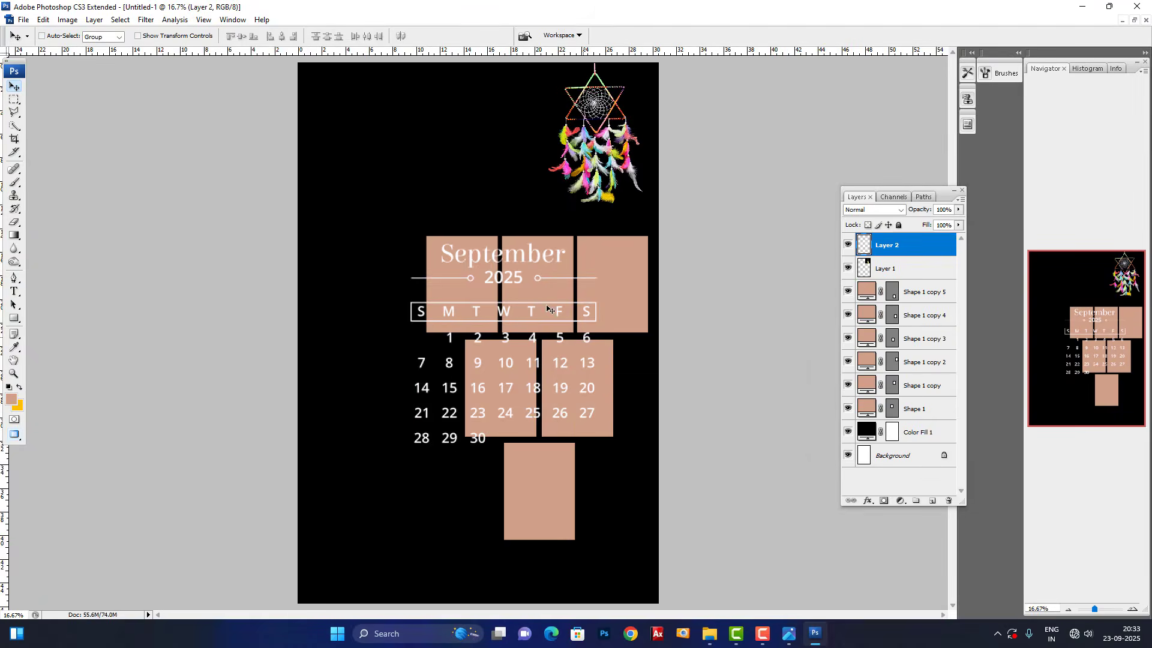
key("ctrl+plus")
left_click_drag(489, 217, 413, 151)
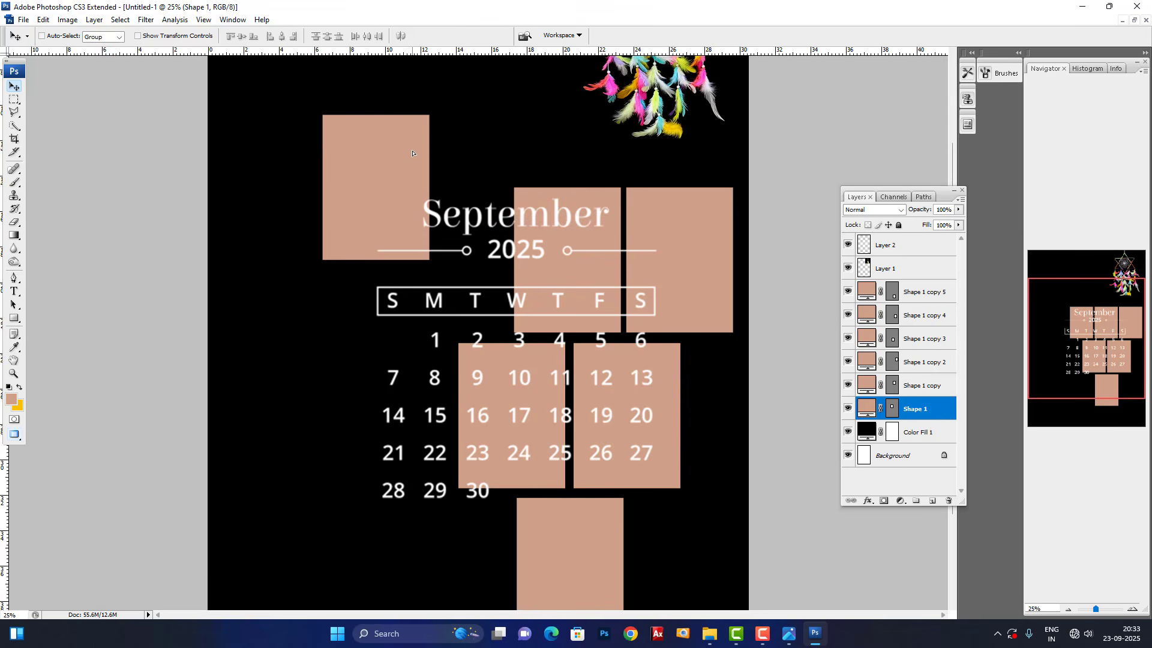
key("ctrl+z")
Step: Select the calendar layer and move the calendar to the page's upper-left area
right_click(492, 218)
left_click(500, 226)
left_click_drag(487, 222, 372, 147)
key("ctrl+minus")
left_click_drag(428, 228, 410, 116)
Step: Scale the calendar down to 78.2% and fit it into the page's upper-left corner, clear of the photo frames
key("ctrl+t")
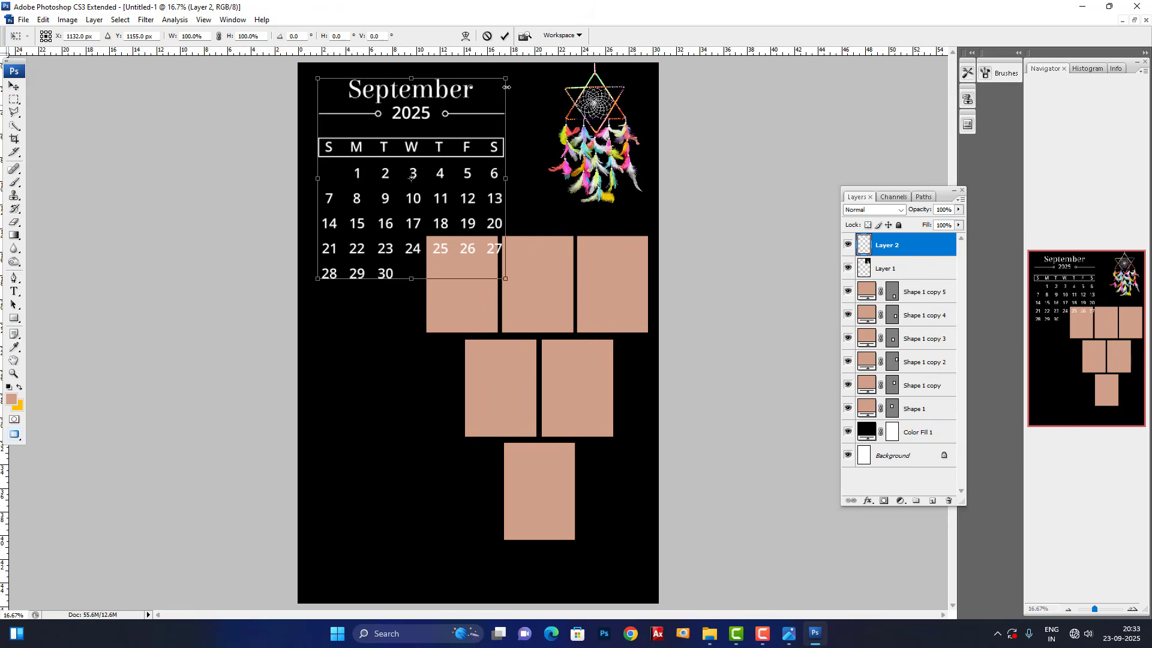
left_click_drag(507, 79, 488, 114)
left_click_drag(451, 142, 437, 119)
left_click_drag(465, 82, 474, 77)
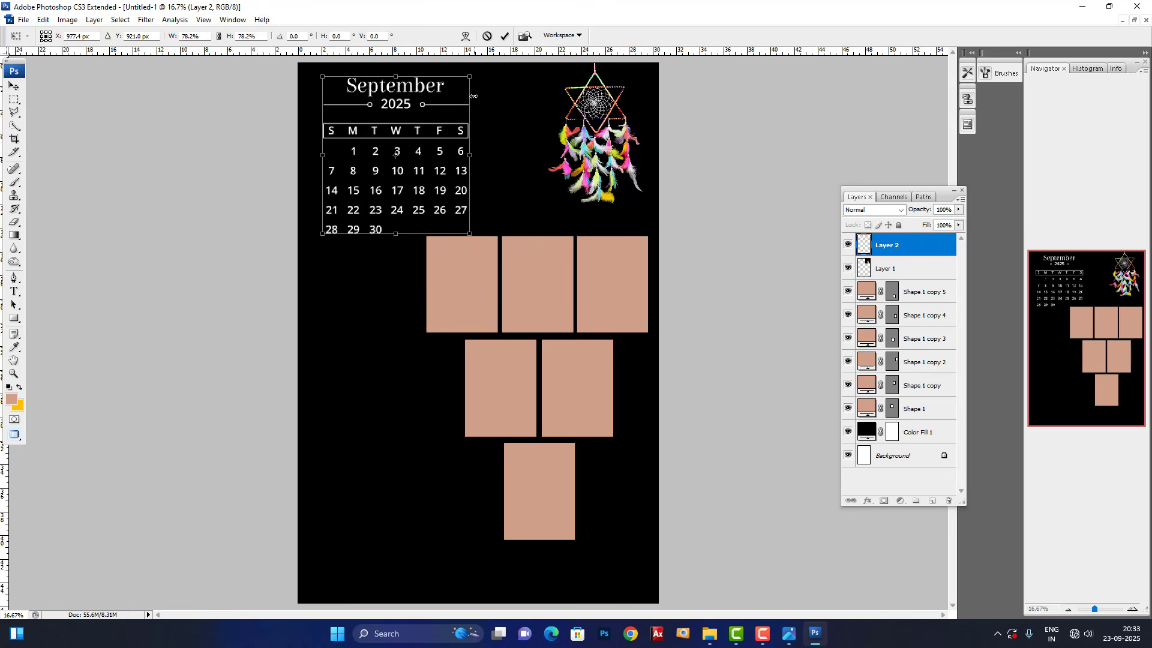
key("Return")
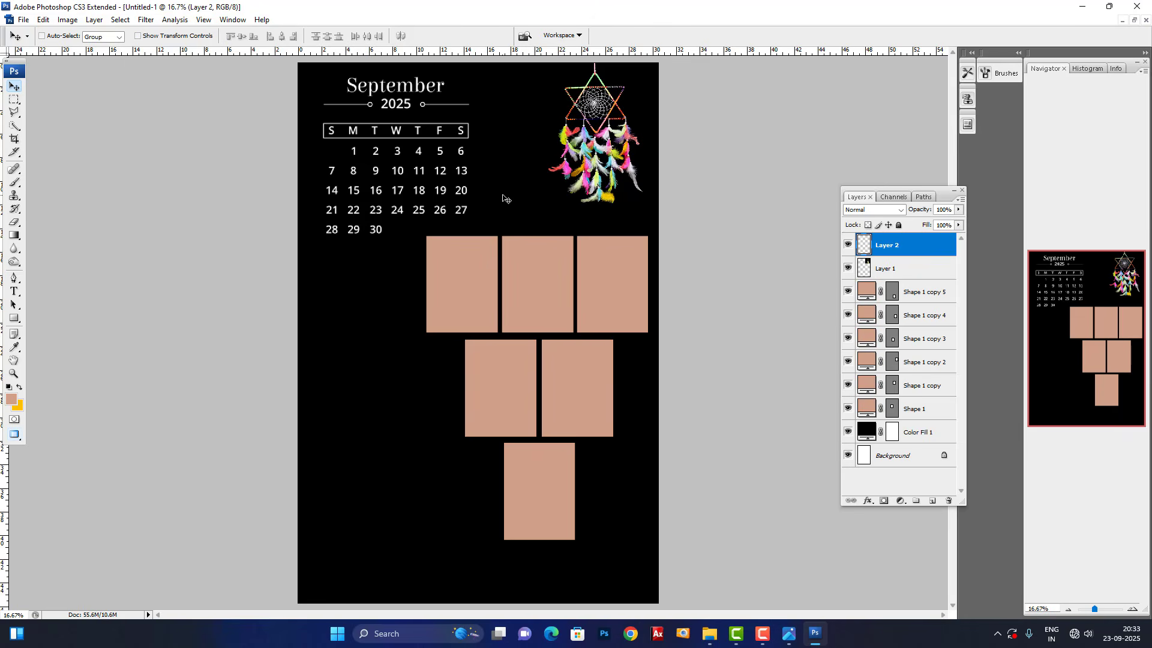
Step: Find 26-red-heart-png-image-download.png in the Downloads folder, open it, copy the whole image and close it
left_click(710, 633)
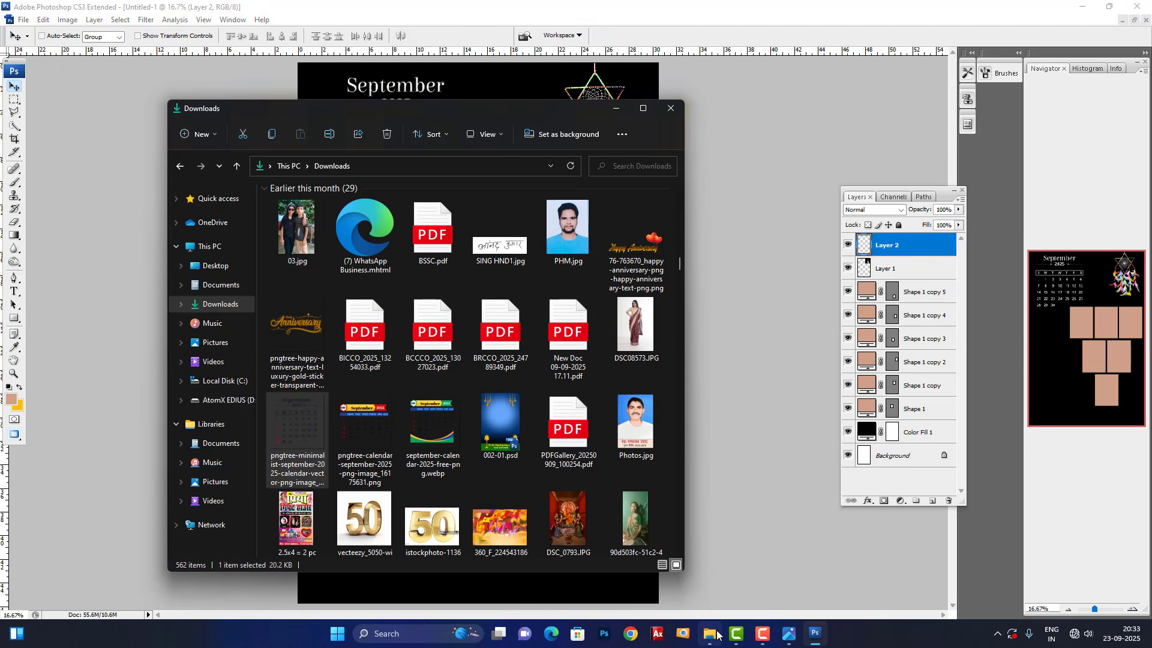
scroll(444, 365, "up", 10)
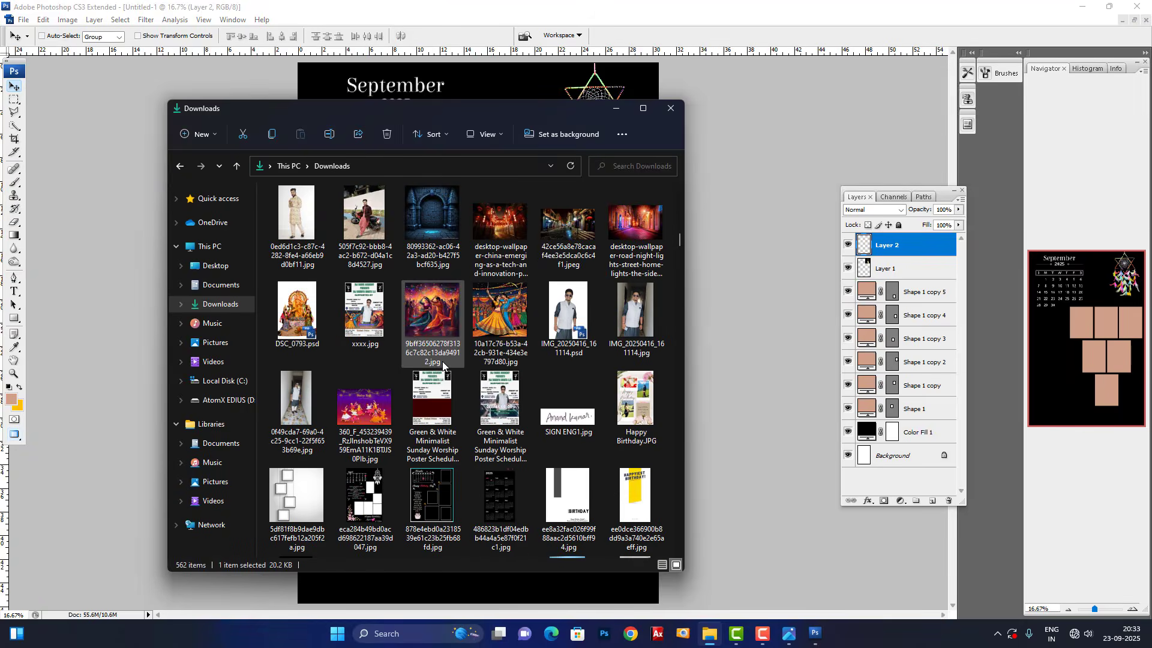
scroll(444, 365, "down", 5)
scroll(442, 365, "up", 5)
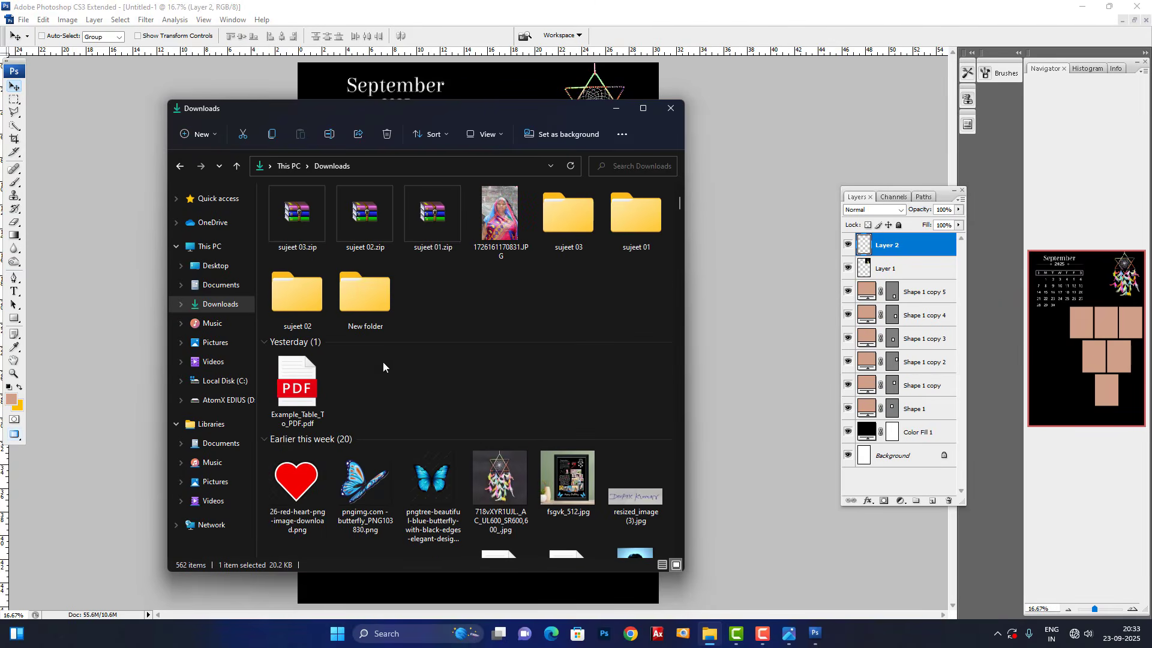
left_click_drag(295, 480, 734, 354)
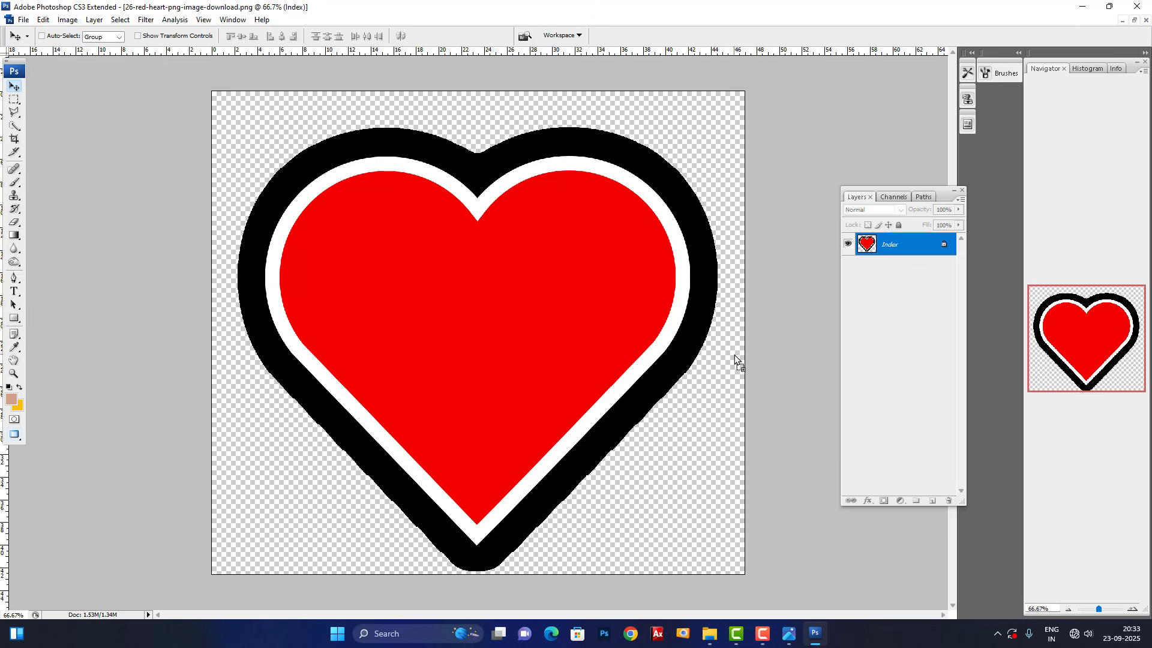
key("ctrl+a")
key("ctrl+c")
key("ctrl+w")
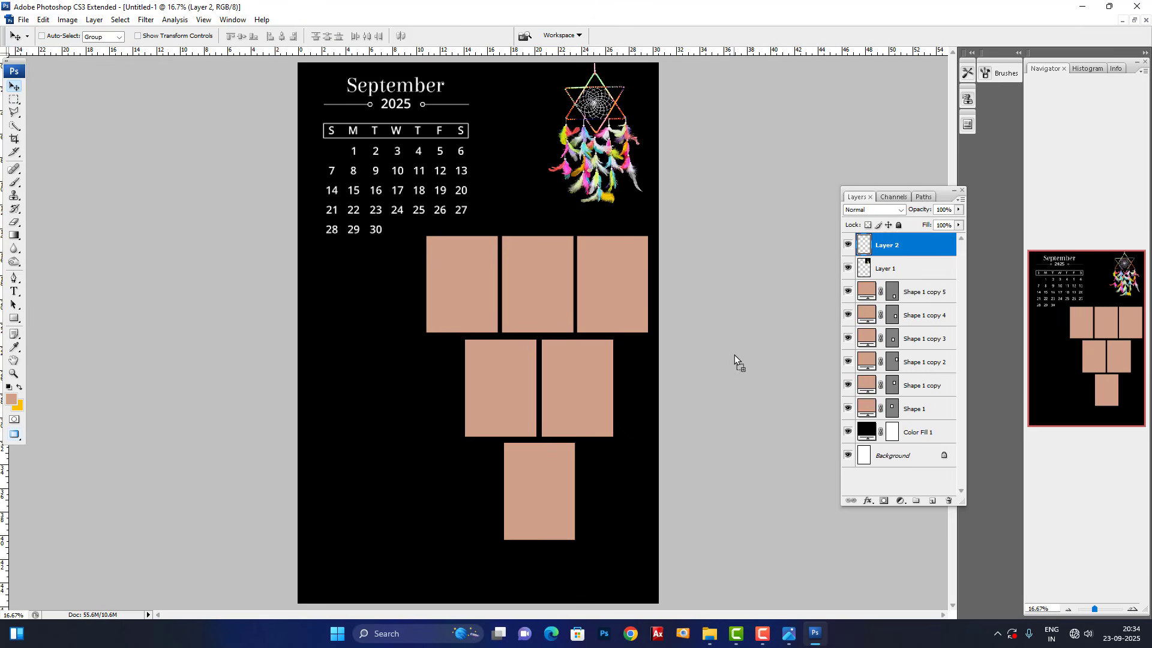
Step: Paste the red heart into the page layout, shrink it and place it over day 17 of the calendar
key("ctrl+plus")
scroll(260, 123, "up", 5)
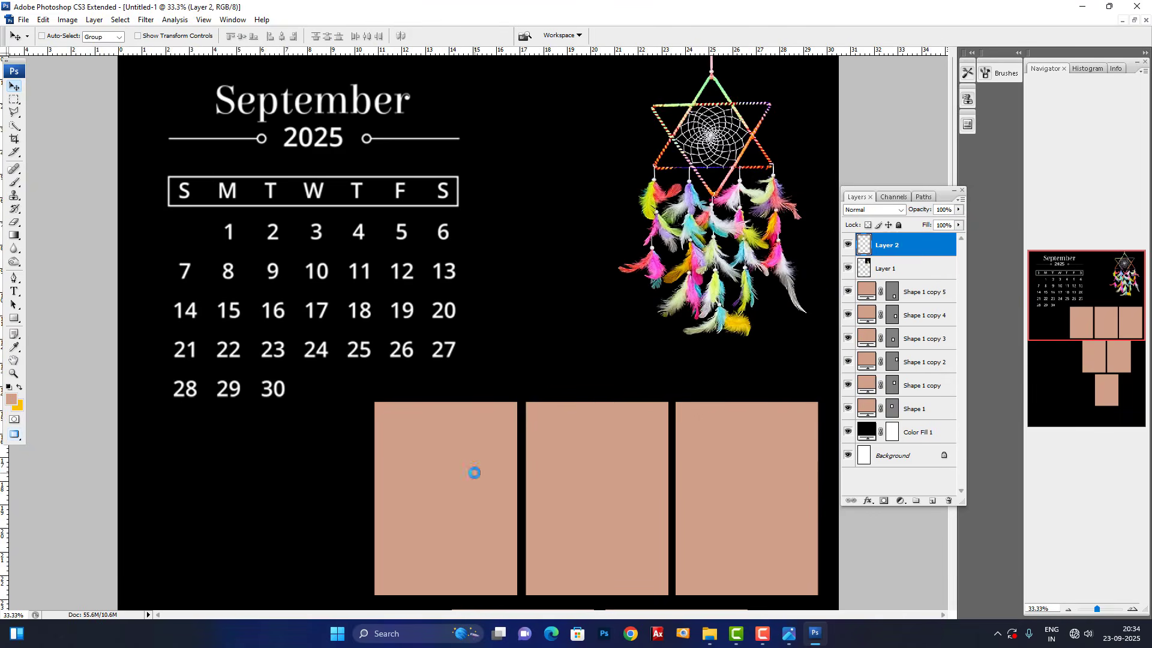
key("ctrl+v")
key("ctrl+t")
left_click_drag(598, 219, 331, 313)
key("Return")
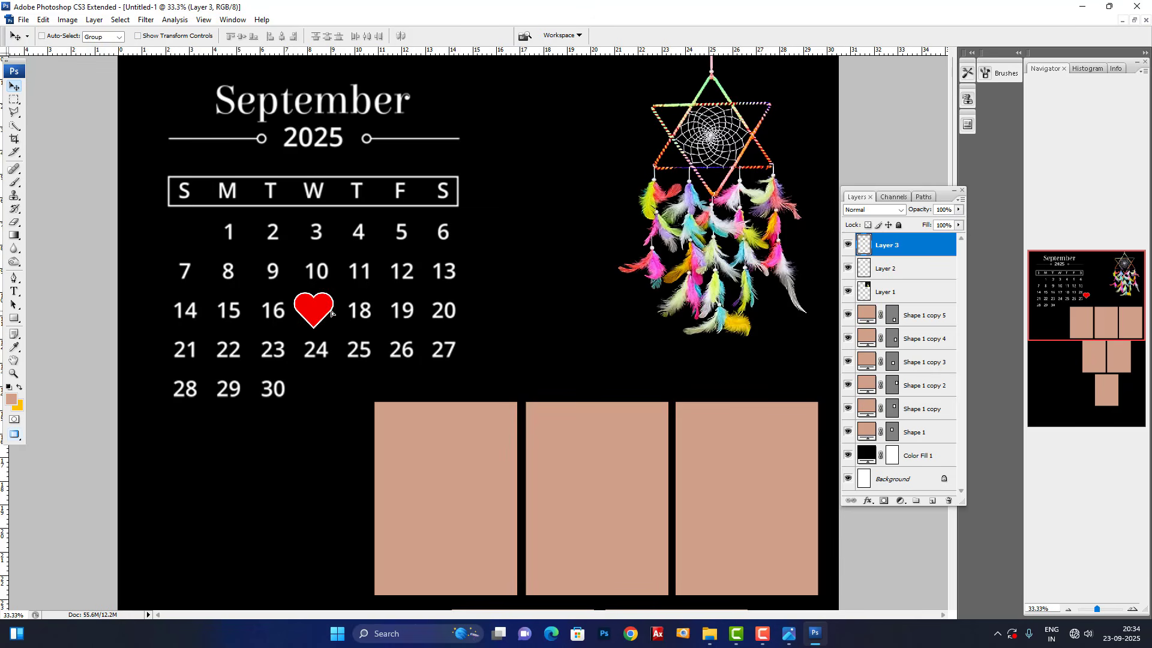
key("ctrl+minus")
key("ctrl+minus")
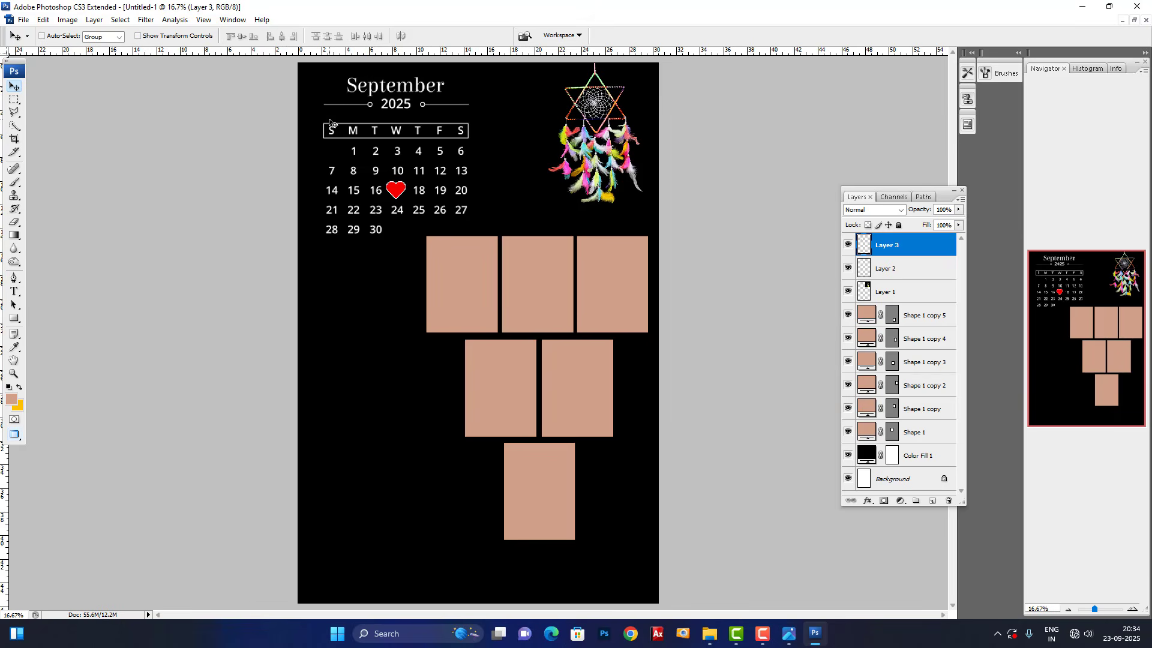
key("ctrl+plus")
scroll(386, 275, "up", 3)
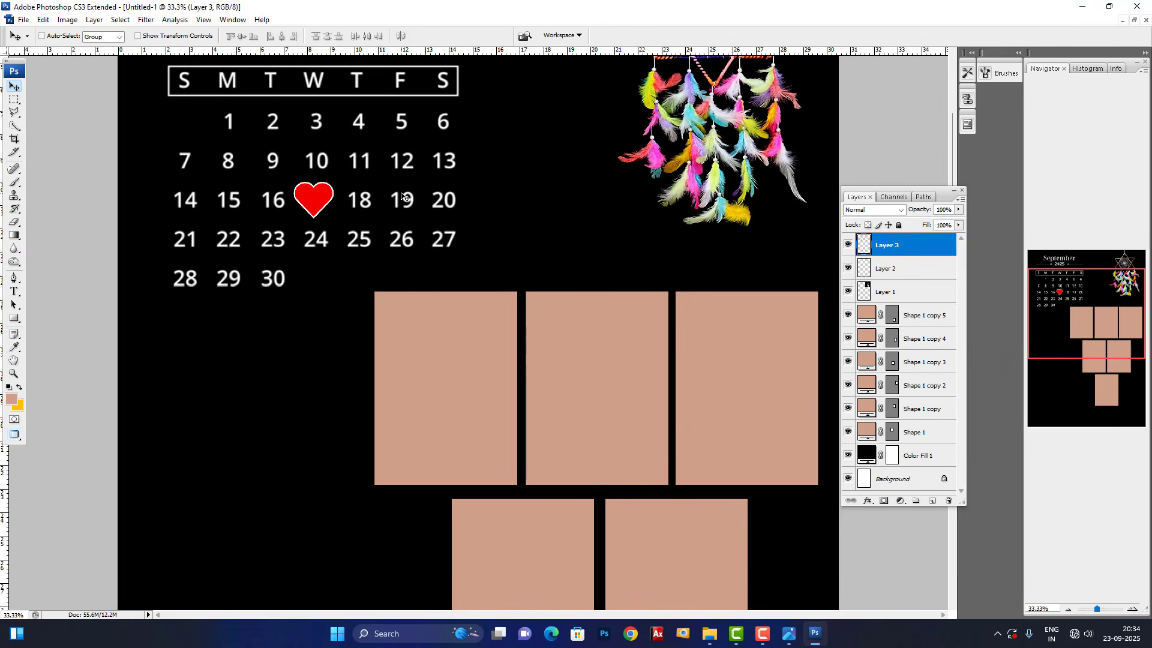
key("ctrl+minus")
key("ctrl+minus")
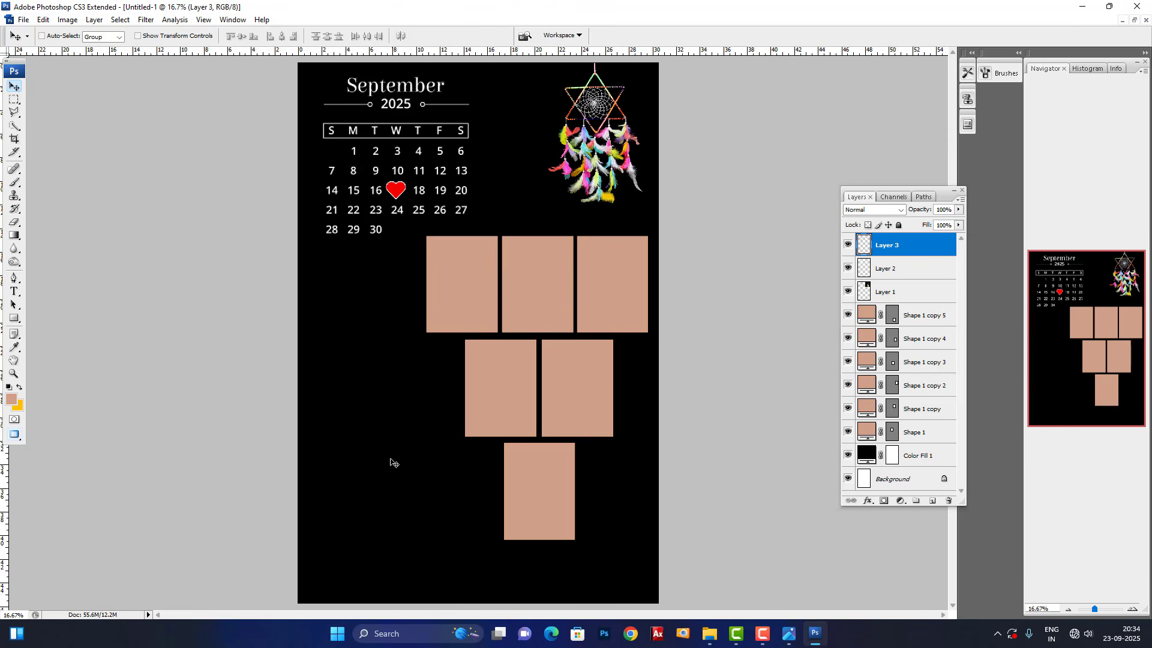
Step: Move the calendar and its red heart down to the page's lower-left area, keeping the heart over day 17
right_click(440, 133)
left_click(456, 141)
left_click_drag(433, 136, 433, 480)
right_click(397, 186)
left_click(414, 191)
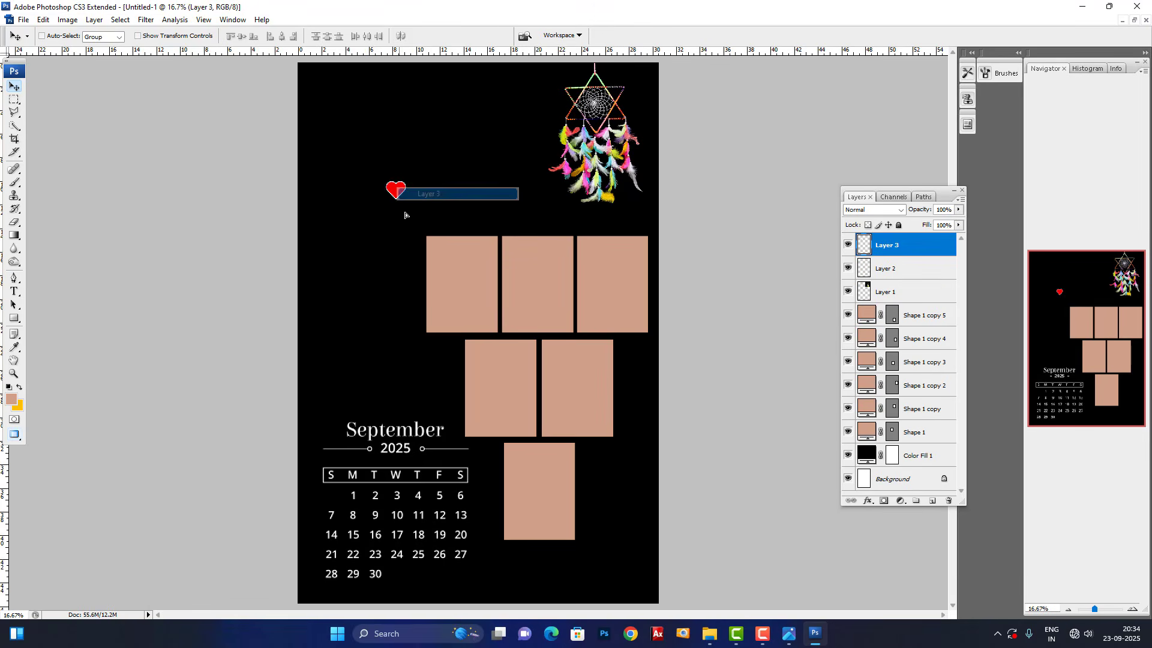
left_click_drag(399, 192, 399, 521)
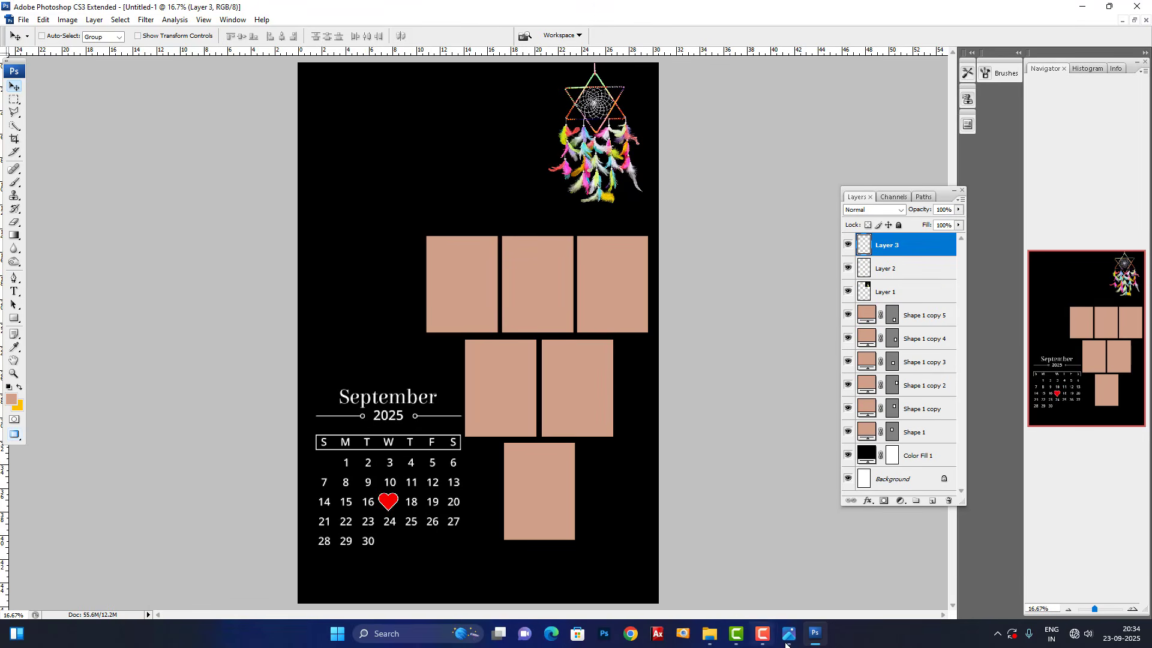
Step: Open the butterfly_PNG103830.png image from the Downloads folder, copy the whole butterfly and close the file
mouse_move(790, 639)
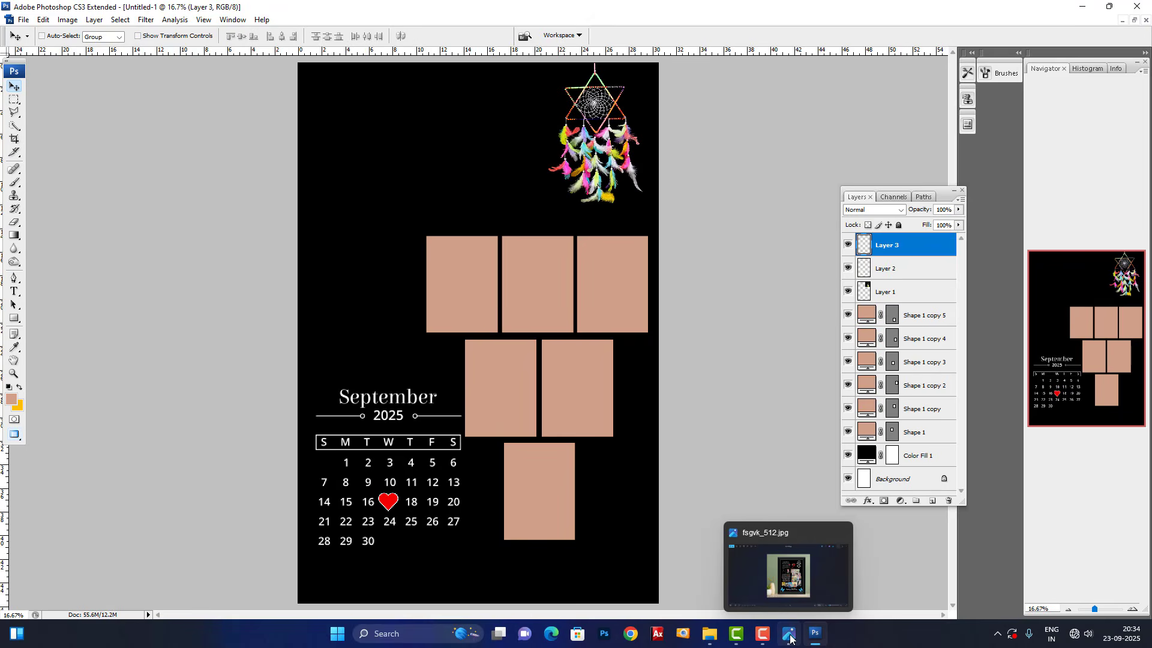
left_click(700, 637)
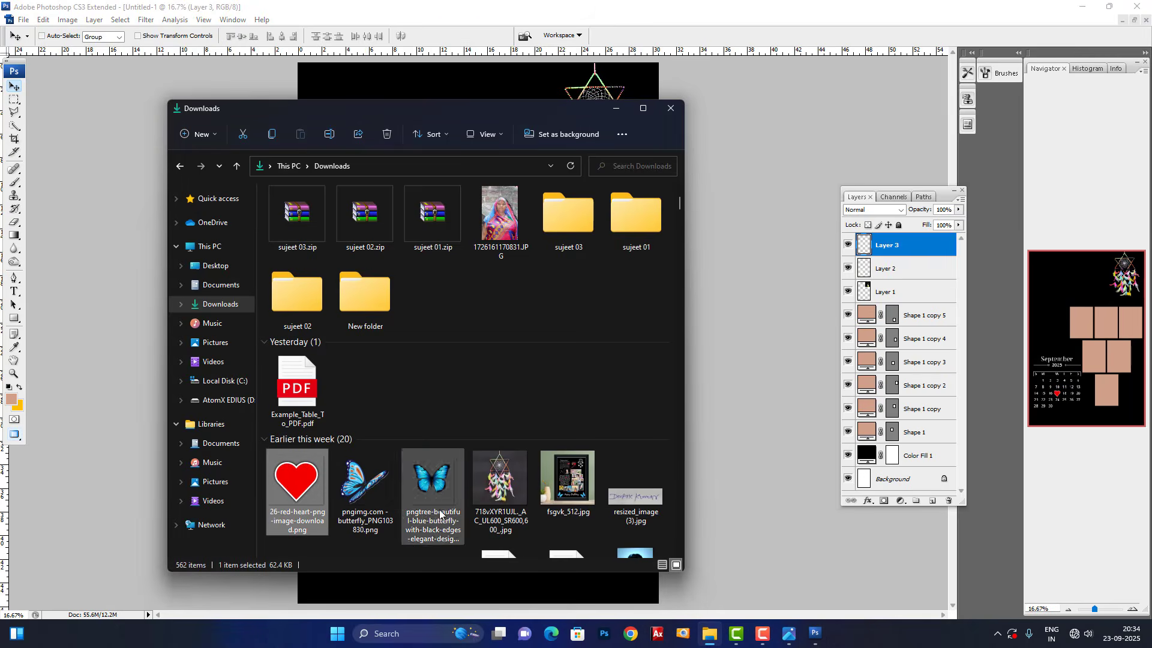
left_click(739, 416)
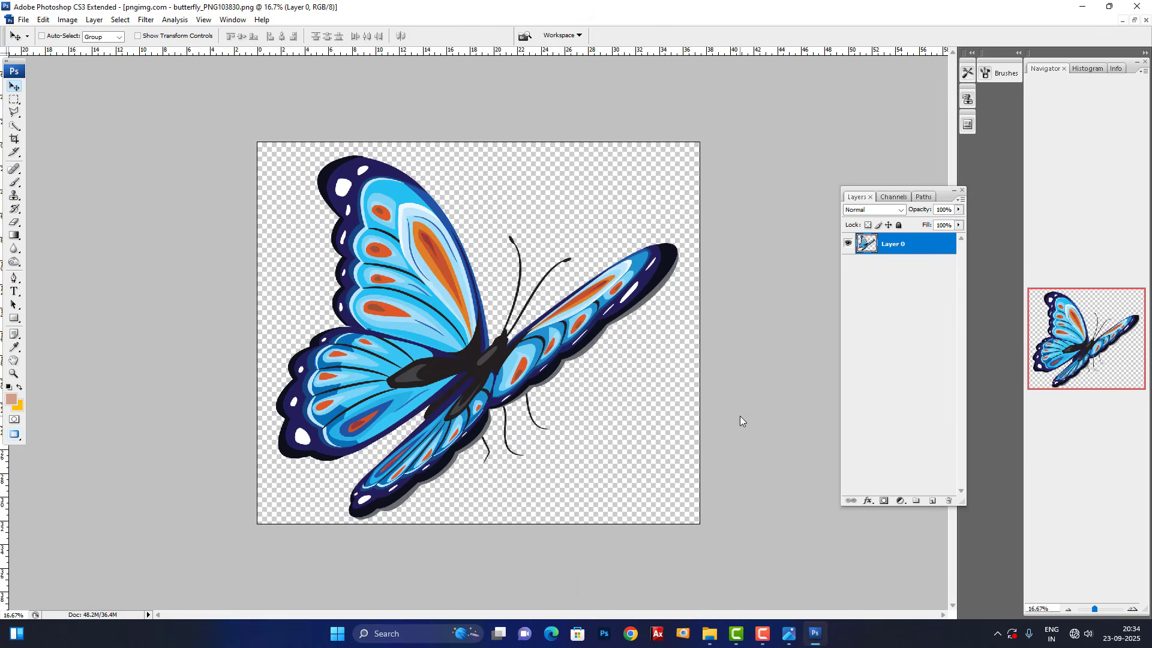
key("ctrl+a")
key("ctrl+c")
key("ctrl+w")
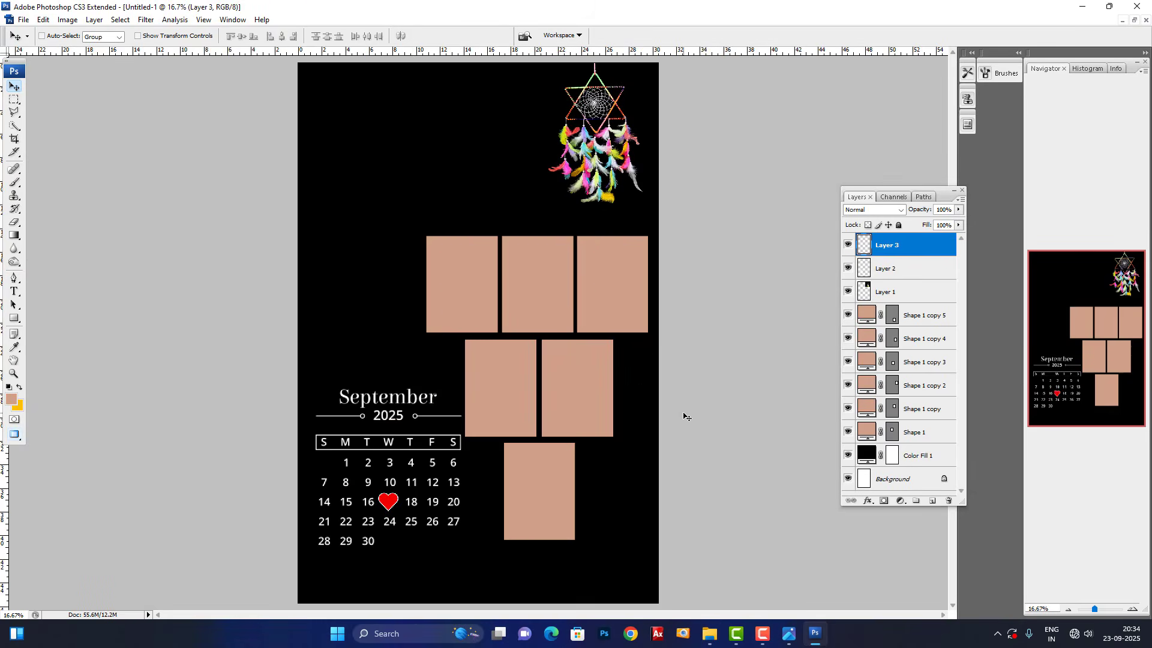
Step: Paste the blue butterfly into the page layout, shrink it and place it in the page's lower-left corner under the calendar
key("ctrl+v")
key("ctrl+t")
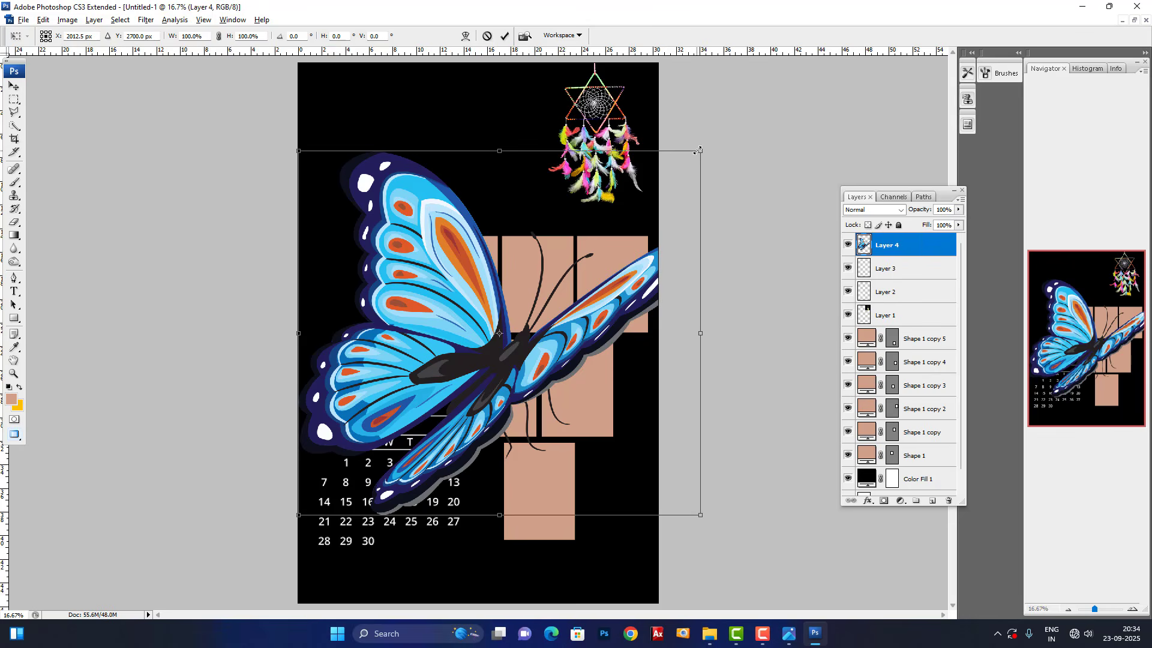
left_click_drag(668, 155, 330, 580)
key("Return")
key("ctrl+t")
left_click_drag(369, 540, 358, 554)
key("Return")
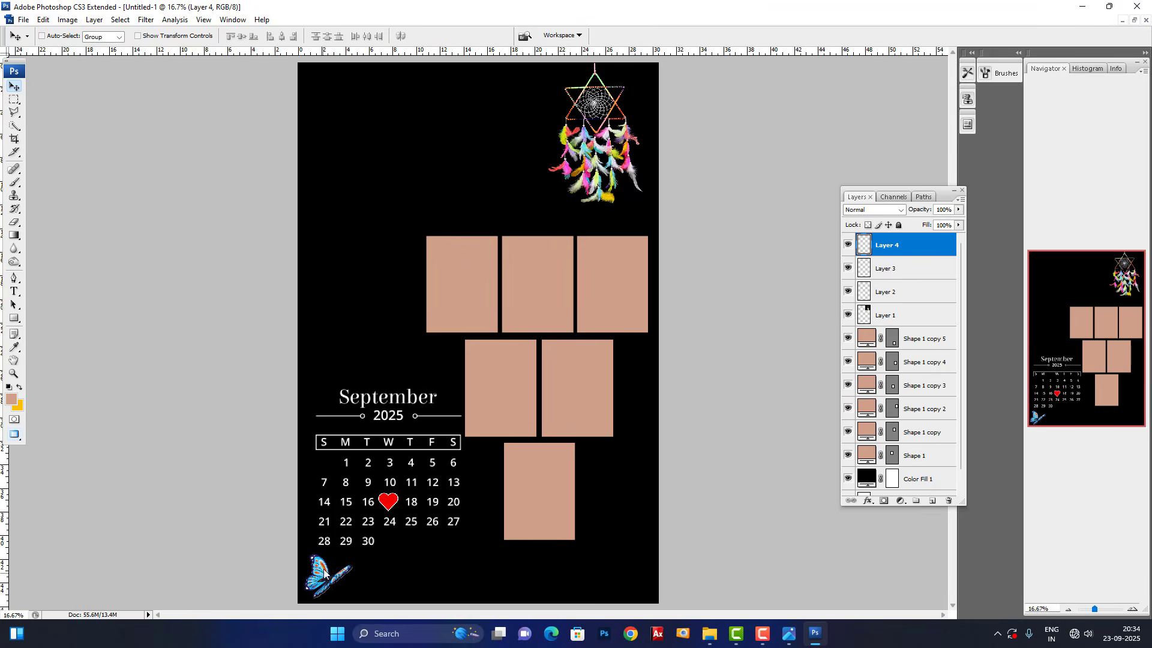
Step: Duplicate the butterfly into the page's lower-right corner and flip the copy horizontally
right_click(332, 567)
left_click(336, 517)
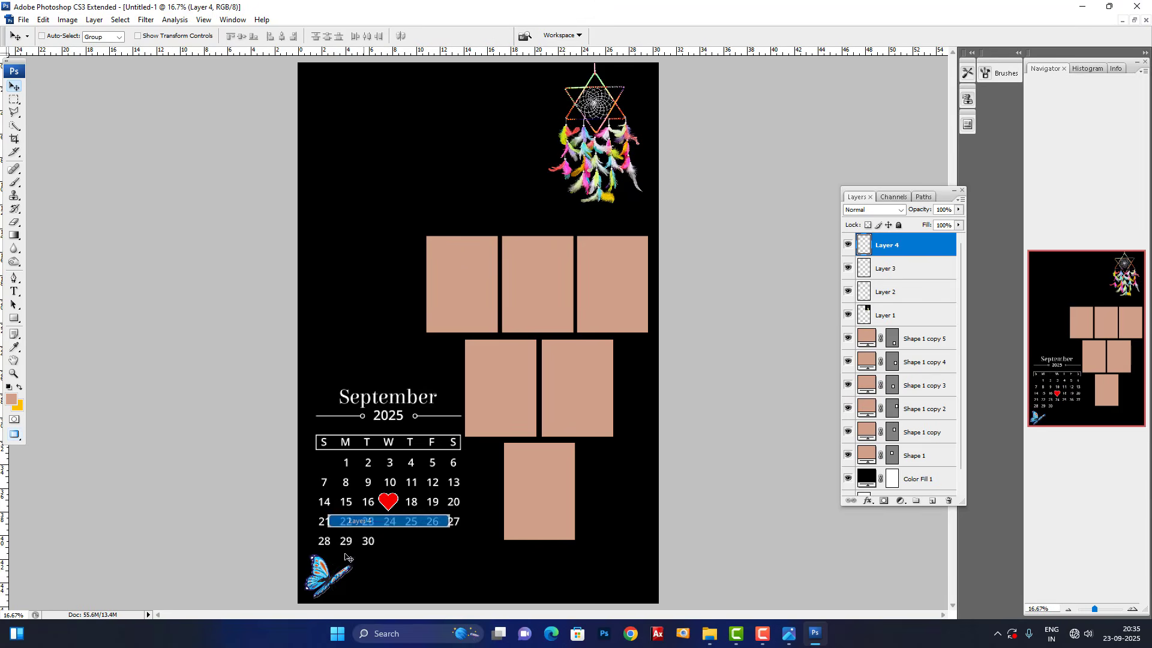
left_click_drag(327, 575, 633, 573)
key("ctrl+t")
right_click(567, 569)
left_click(588, 540)
key("Return")
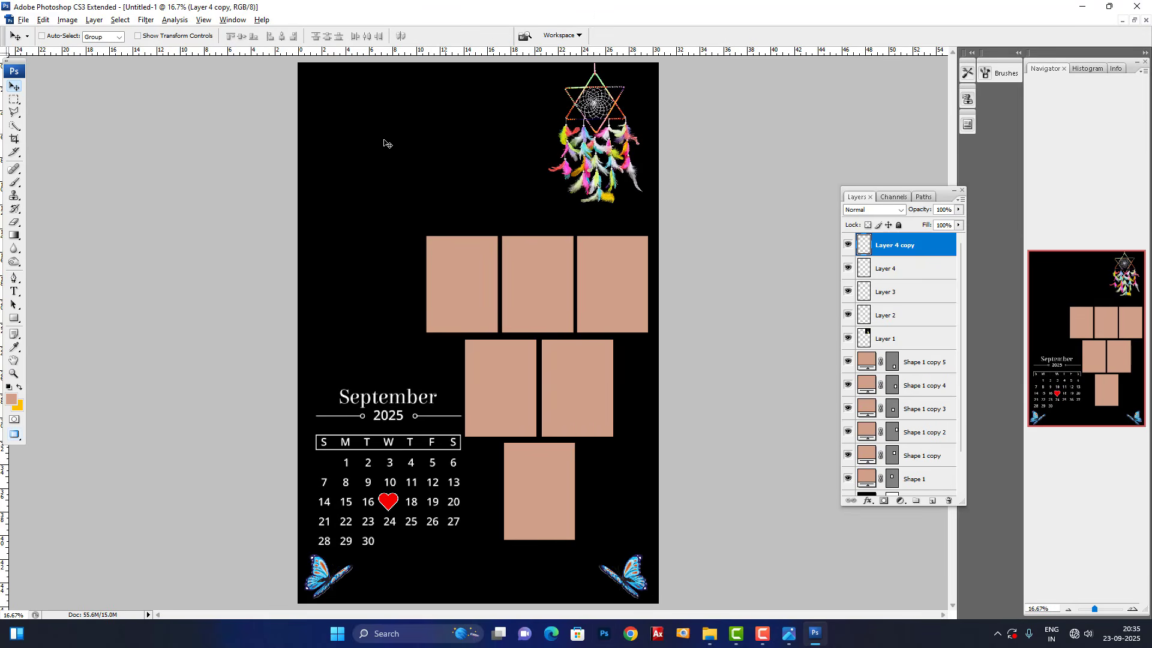
Step: Browse in a new File Explorer window to the _Themes folder of AlbumXpressPack-13.5 on Local Disk (C:)
left_click(342, 631)
left_click(663, 330)
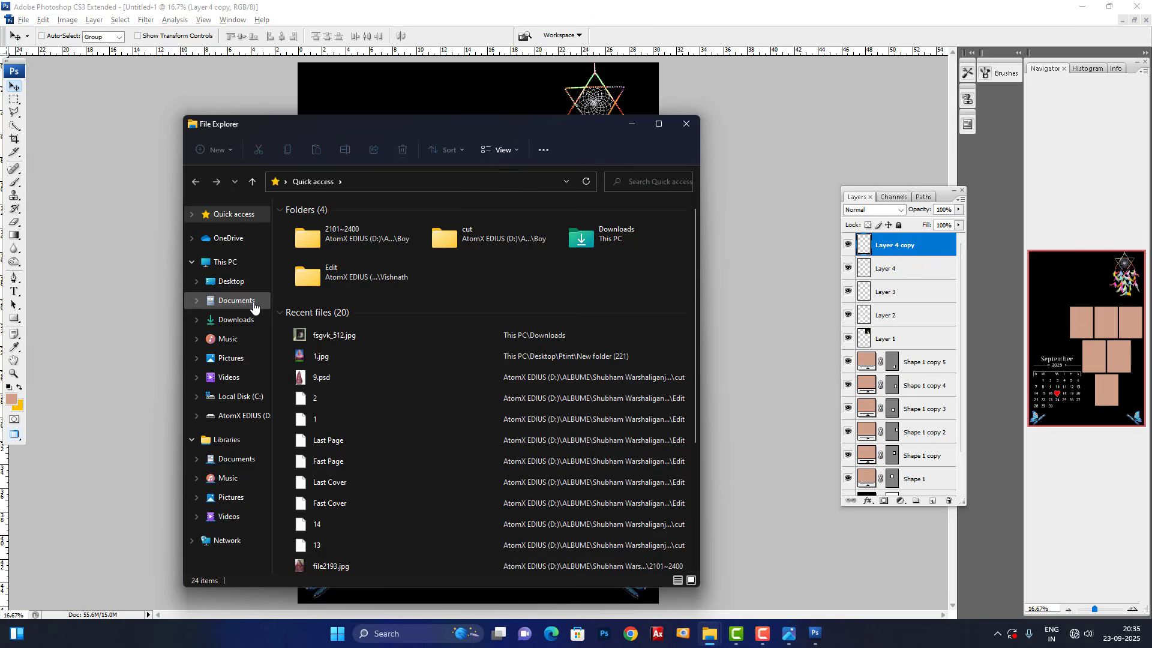
left_click(251, 398)
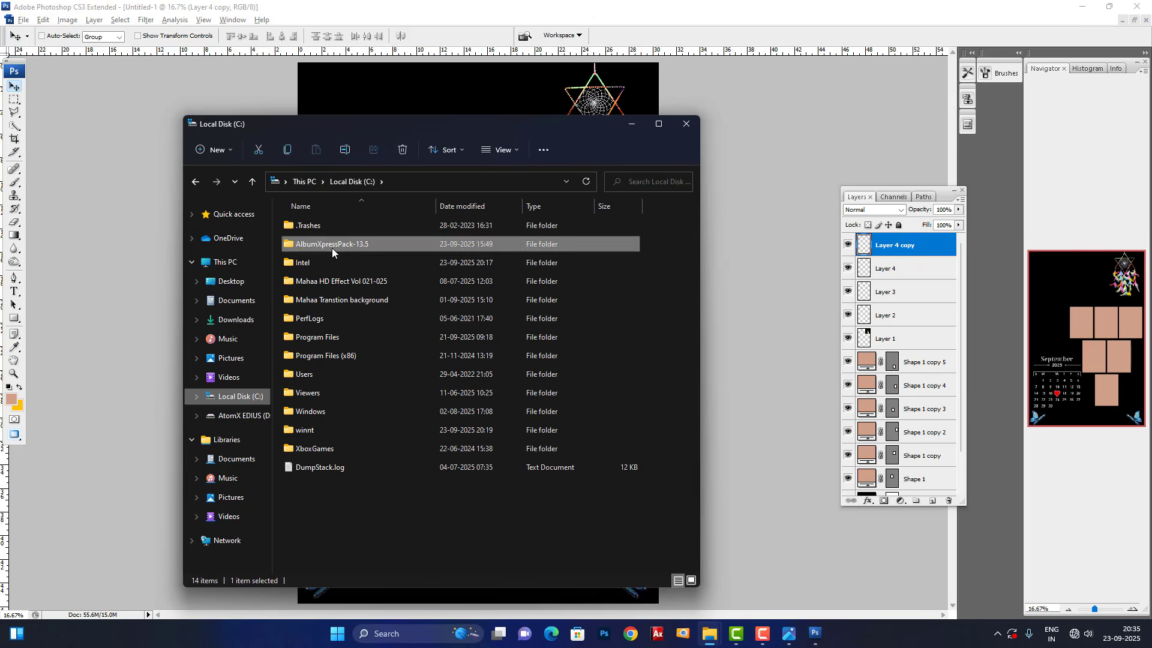
double_click(332, 247)
double_click(315, 229)
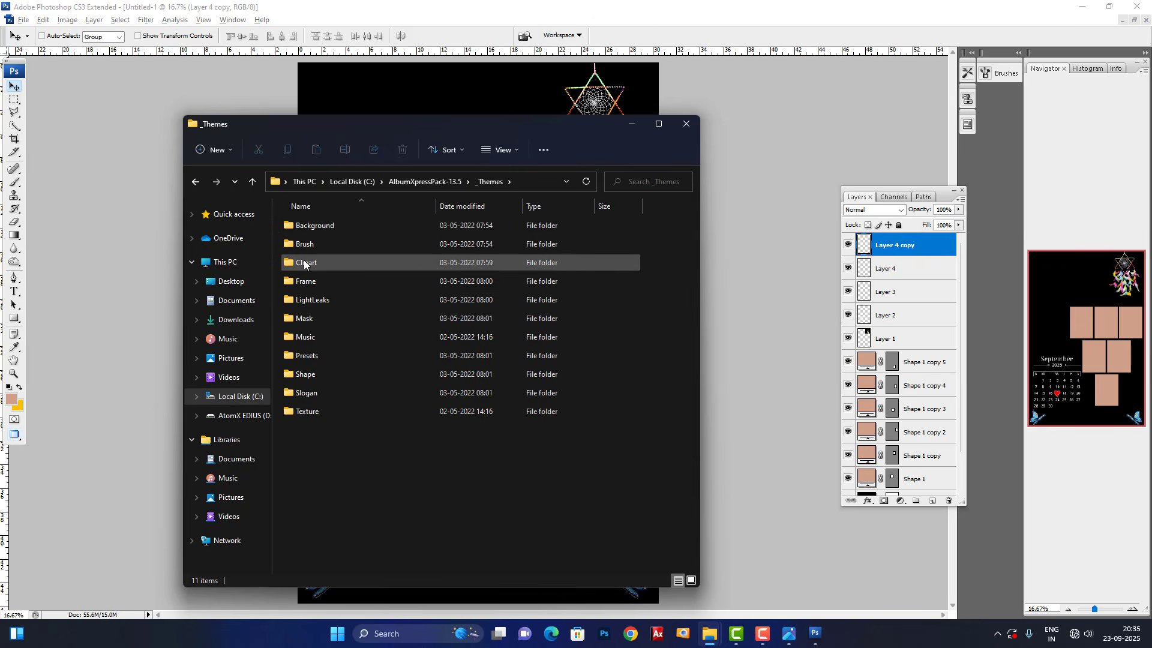
Step: Open the pink Happy Birthday lettering DG_11_075_1014_732.png, copy the whole image and close the file
left_click_drag(382, 318, 794, 265)
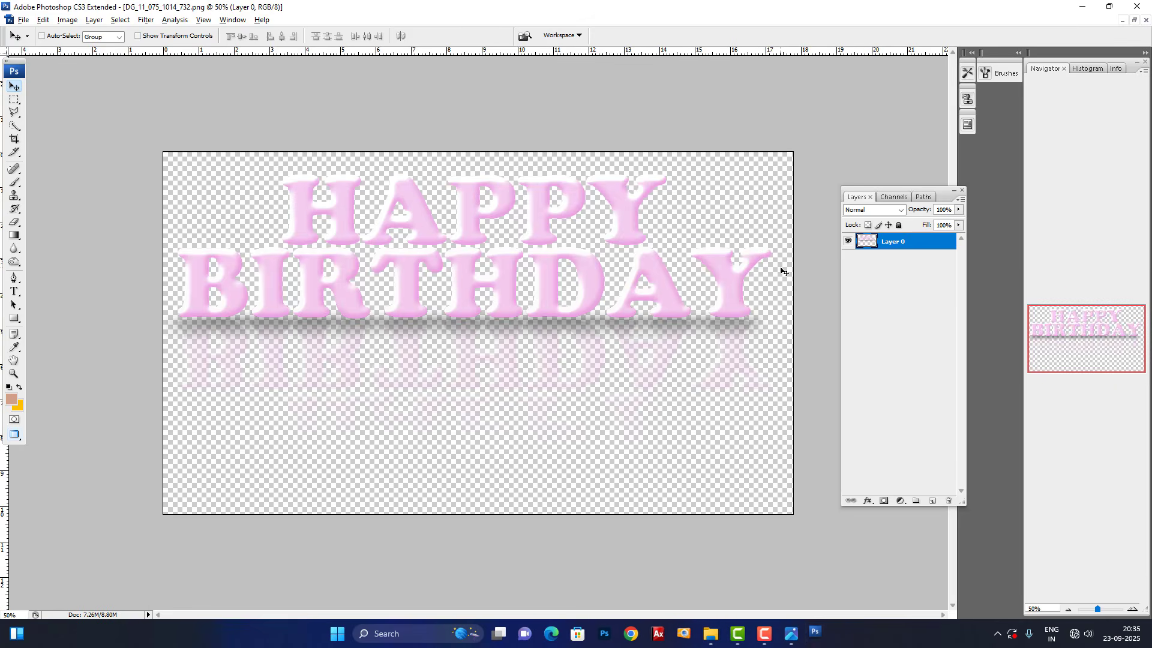
key("ctrl+a")
key("ctrl+c")
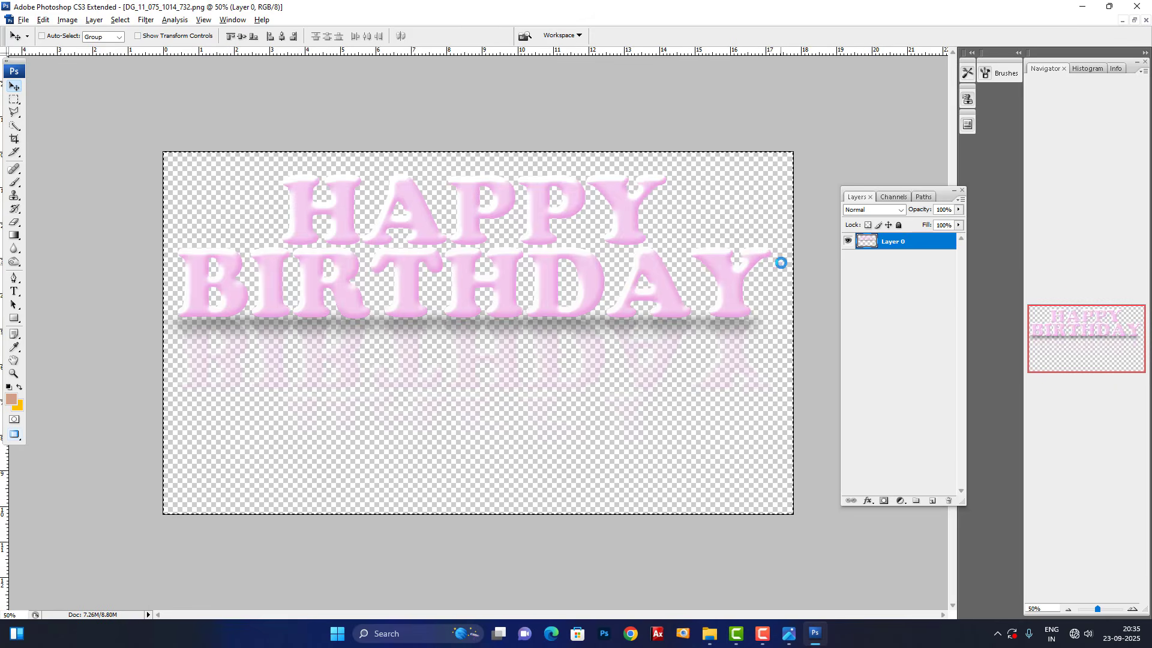
key("ctrl+w")
Step: Paste the Happy Birthday lettering, enlarge it to 121.6% and place it at the page's top beside the dreamcatcher
key("ctrl+v")
key("ctrl+t")
left_click_drag(537, 306, 493, 117)
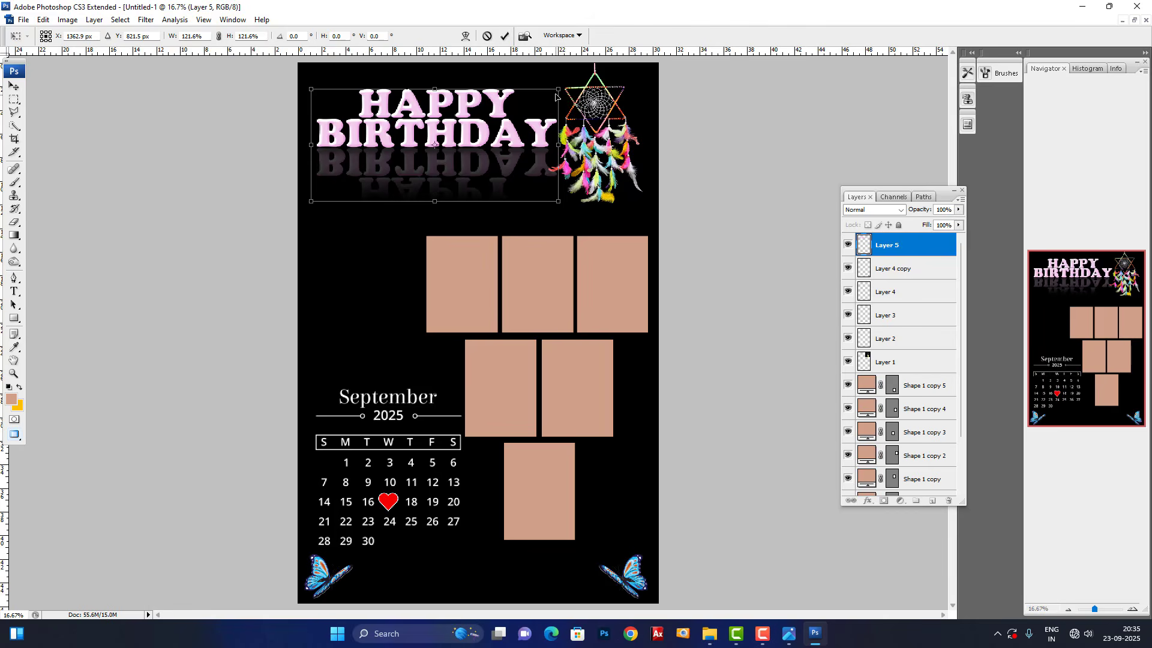
key("Return")
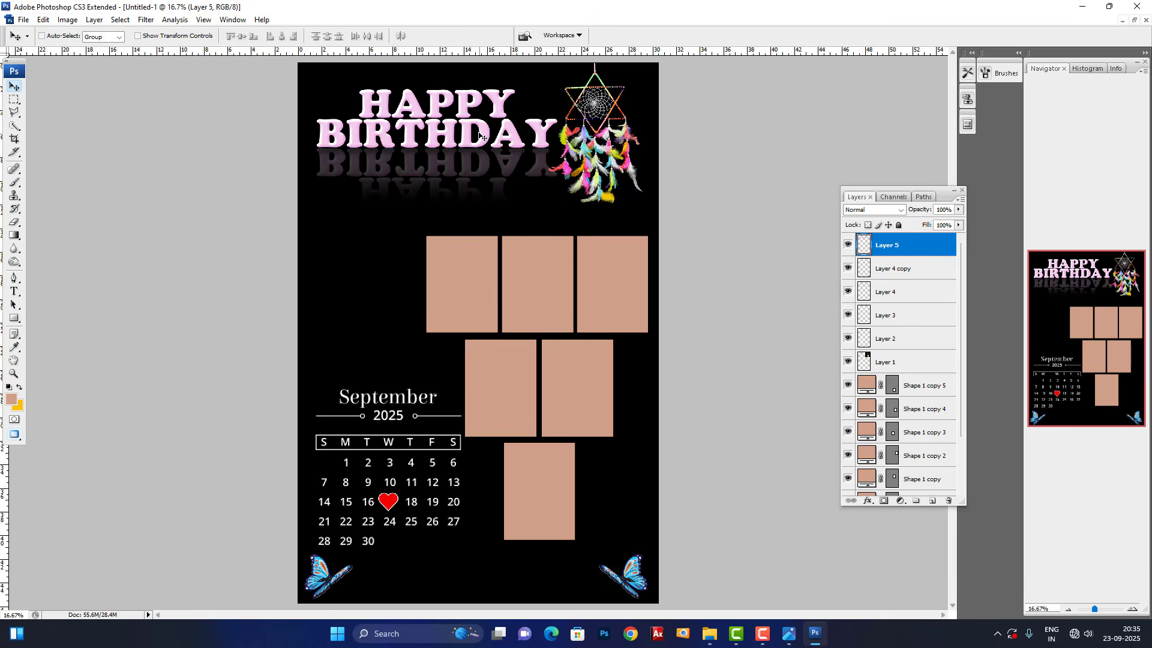
Step: Scale the Happy Birthday lettering down to 92.2% about its centre so it clears the dreamcatcher
key("ctrl+t")
left_click_drag(550, 98, 539, 104)
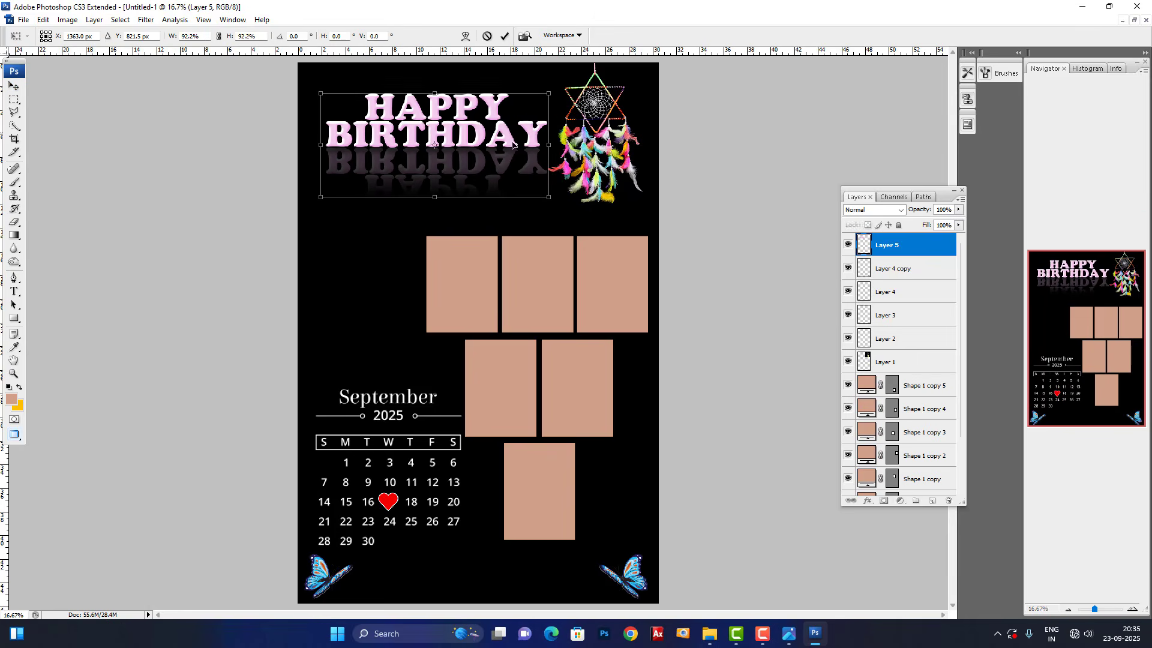
key("Return")
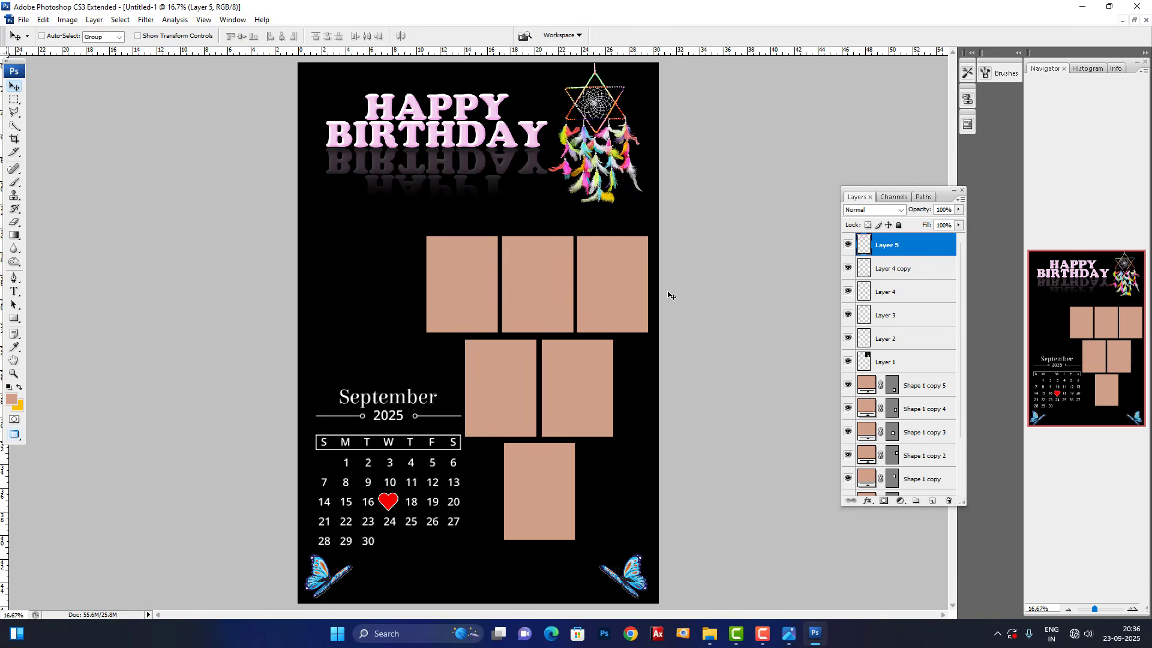
Step: Open the seated portrait pexels-skgphotography-29354363.jpg from the Downloads folder, copy the whole image and close the file
mouse_move(720, 641)
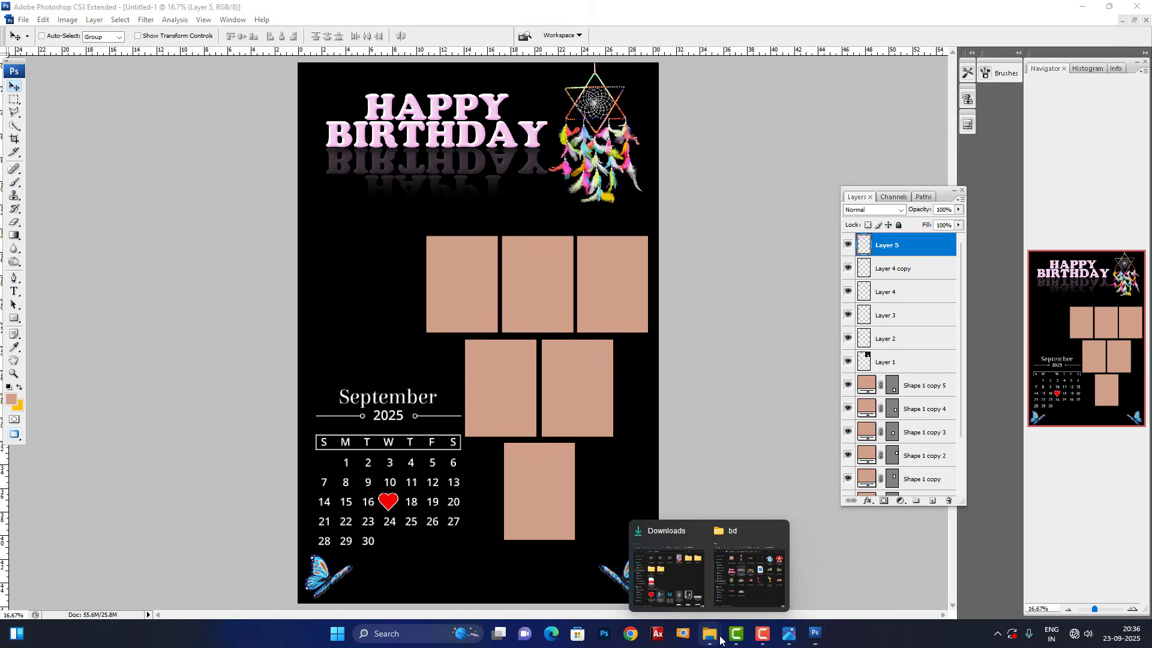
left_click(744, 601)
left_click(827, 553)
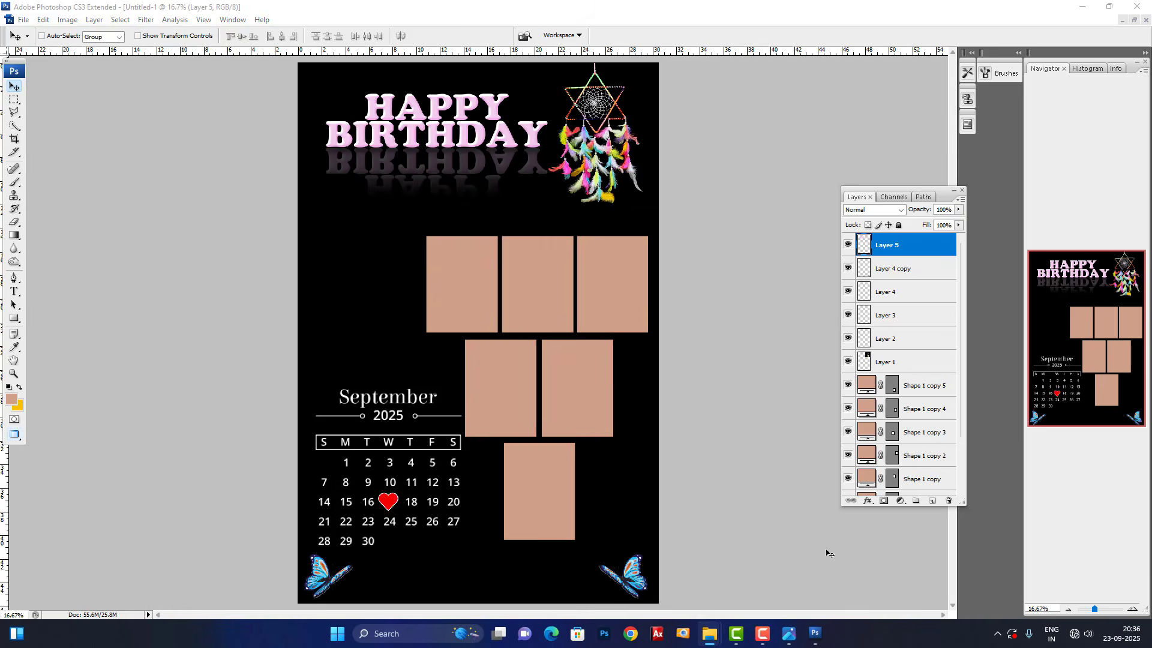
left_click(710, 633)
left_click(689, 593)
scroll(540, 408, "down", 10)
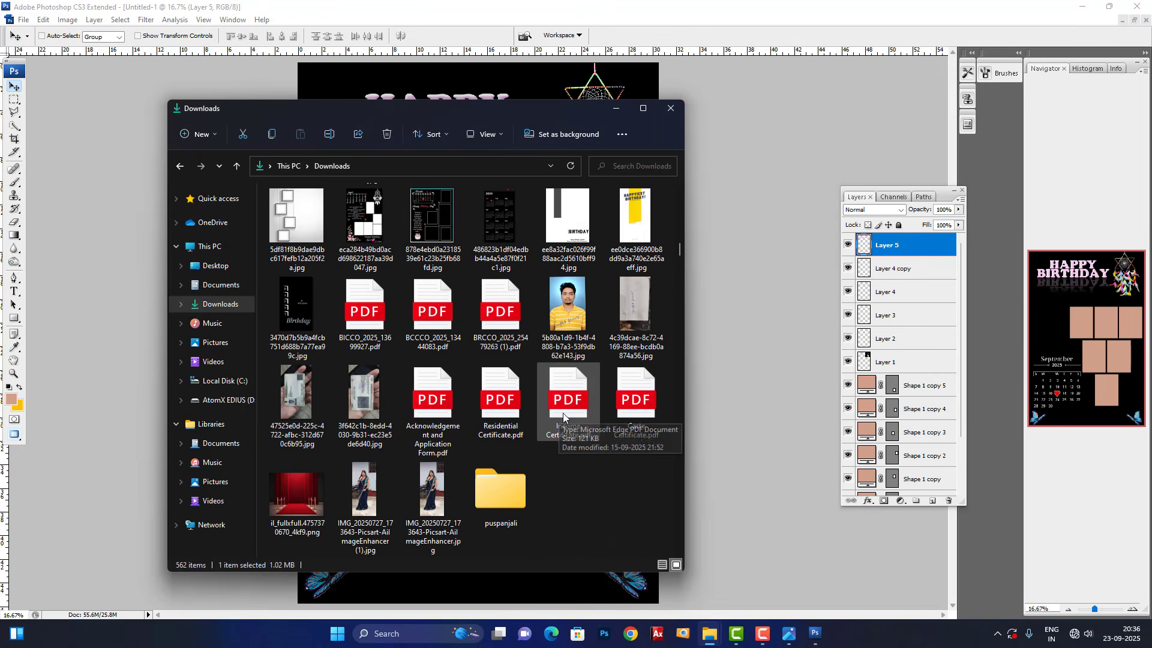
scroll(564, 414, "down", 6)
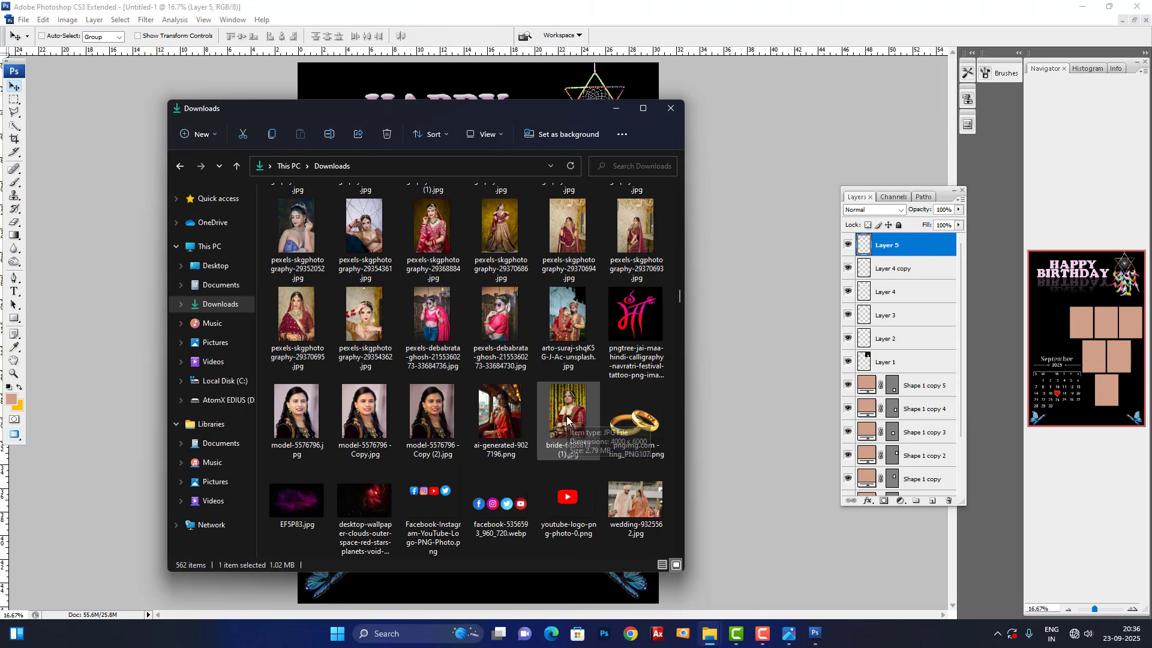
scroll(566, 416, "up", 2)
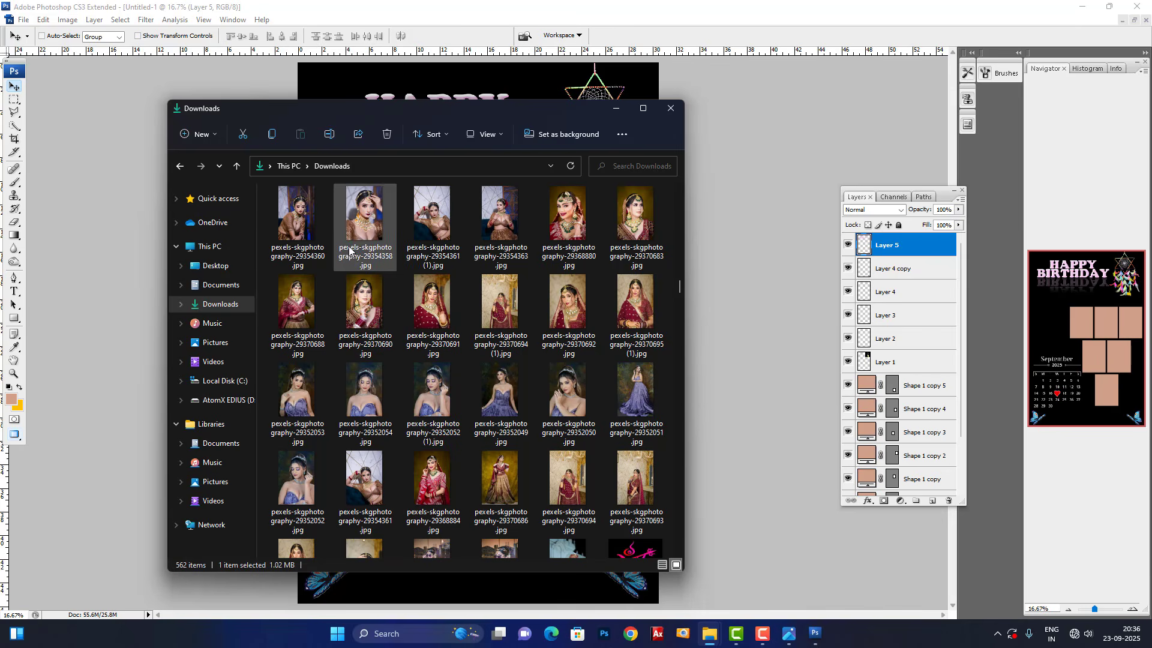
scroll(550, 278, "up", 3)
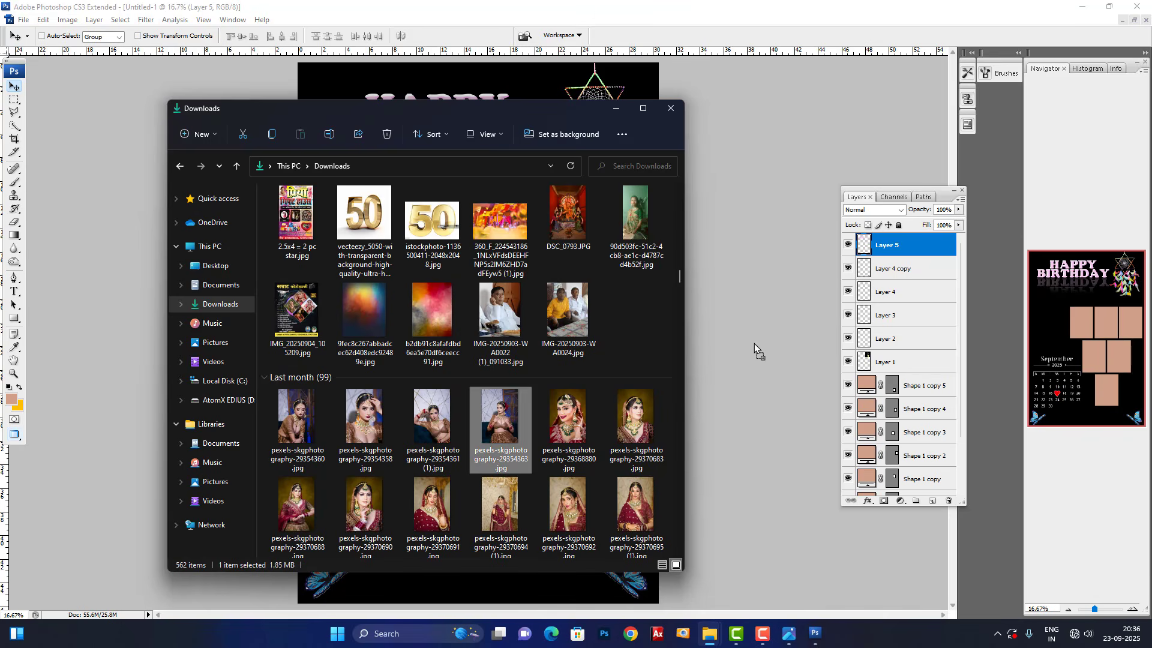
left_click_drag(754, 343, 747, 347)
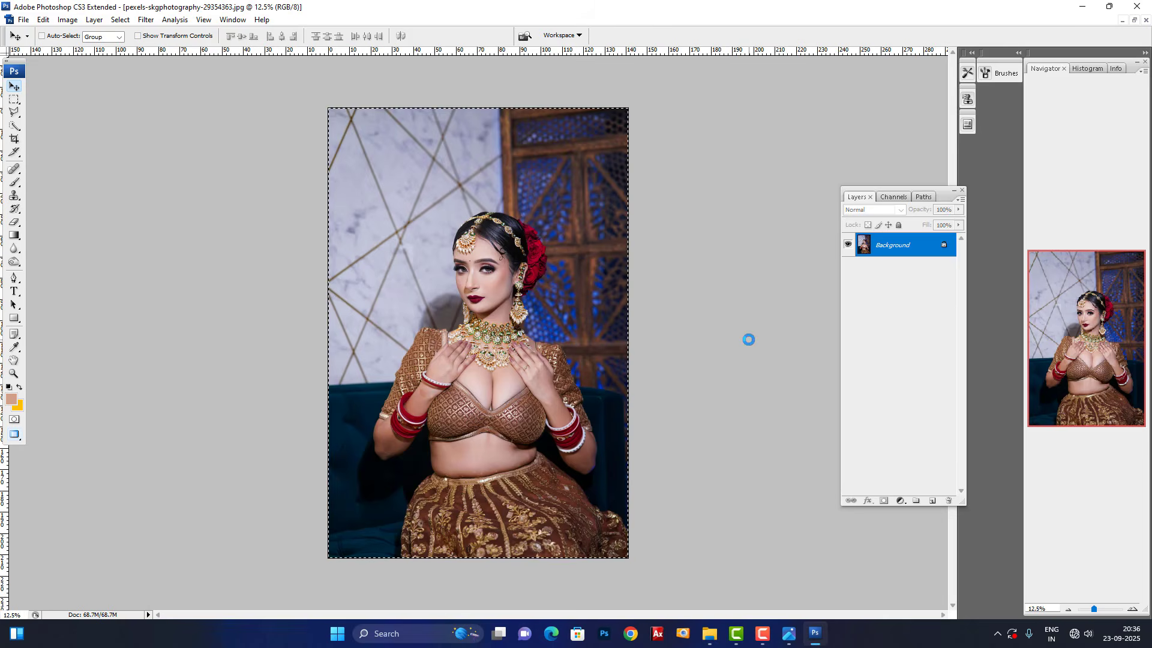
key("ctrl+w")
Step: Paste the portrait above the Shape 1 layer and clip it to the top row's first frame
right_click(465, 279)
left_click(484, 287)
right_click(462, 265)
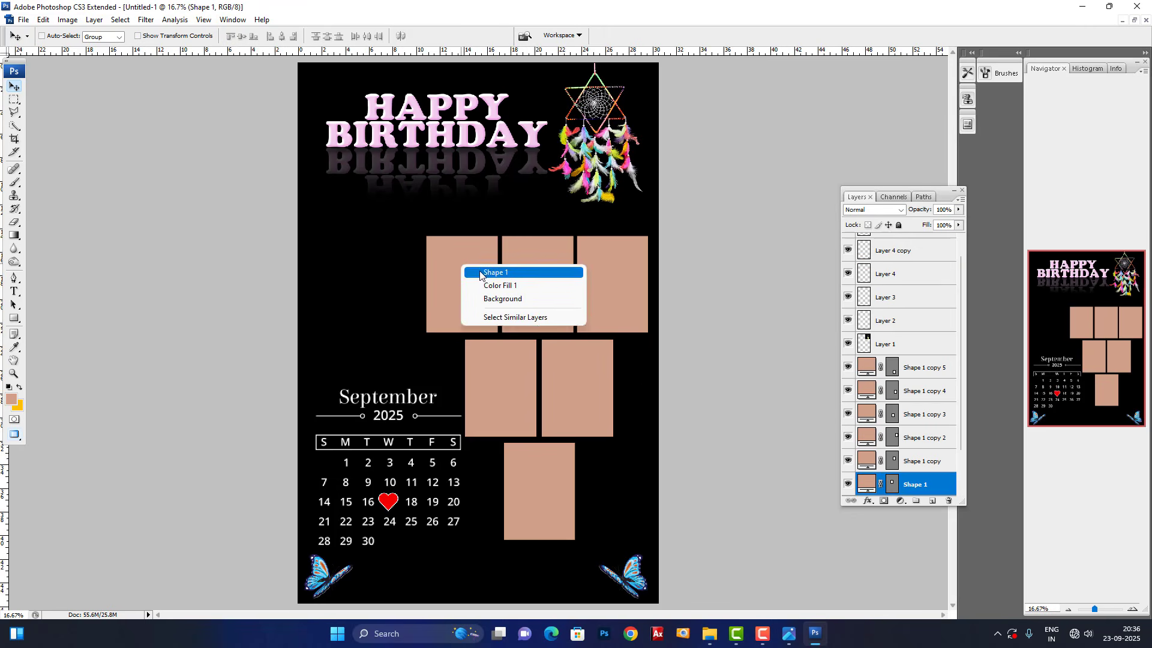
left_click(481, 271)
right_click(469, 266)
left_click(497, 274)
key("ctrl+v")
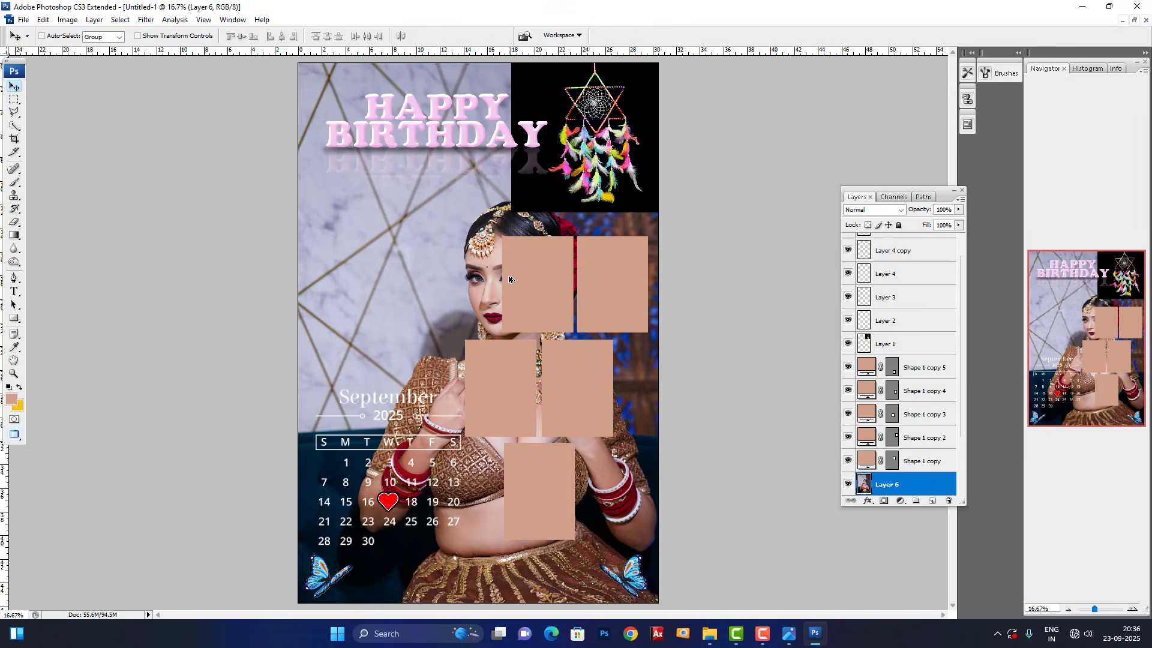
key("ctrl+alt+g")
Step: Scale the clipped portrait to 23.6% and centre the woman in the top row's first frame
key("ctrl+t")
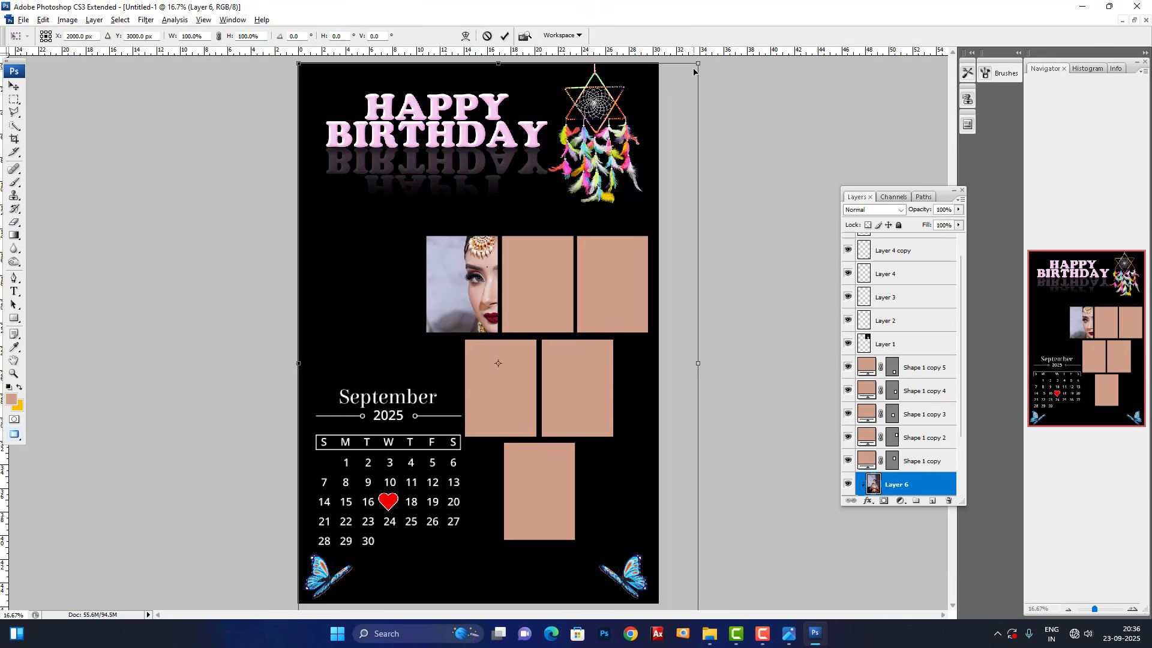
left_click_drag(695, 66, 543, 294)
left_click_drag(525, 350, 489, 271)
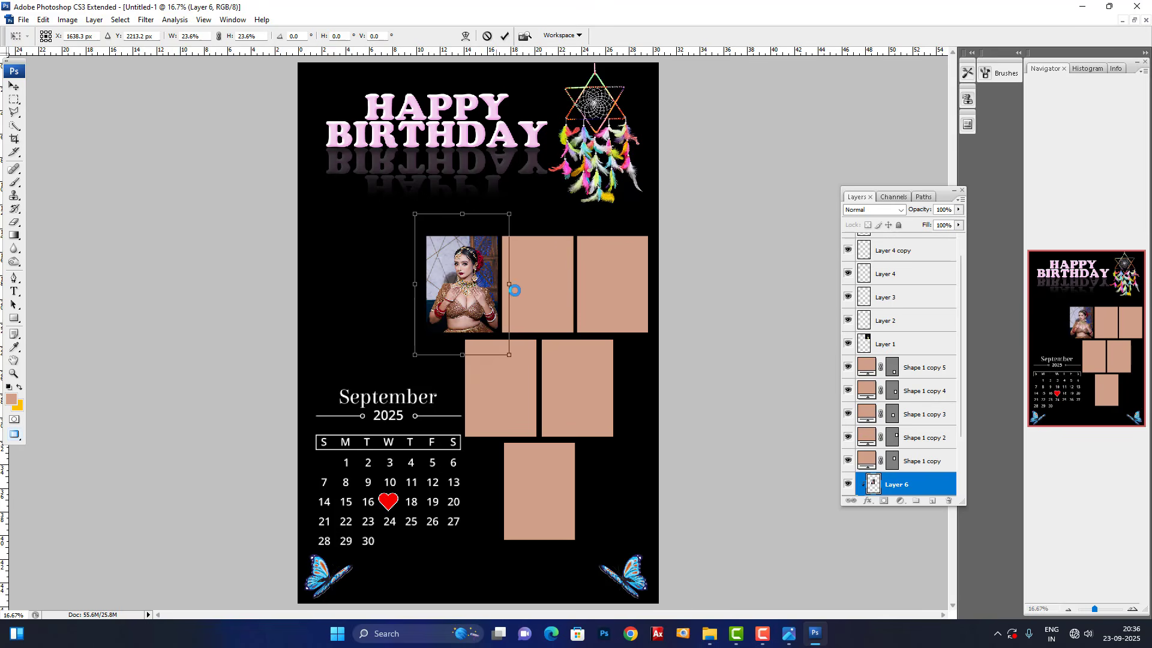
Step: Open the close-up portrait pexels-skgphotography-29354358.jpg from Downloads, copy the whole image and close the file
left_click(710, 633)
left_click(675, 593)
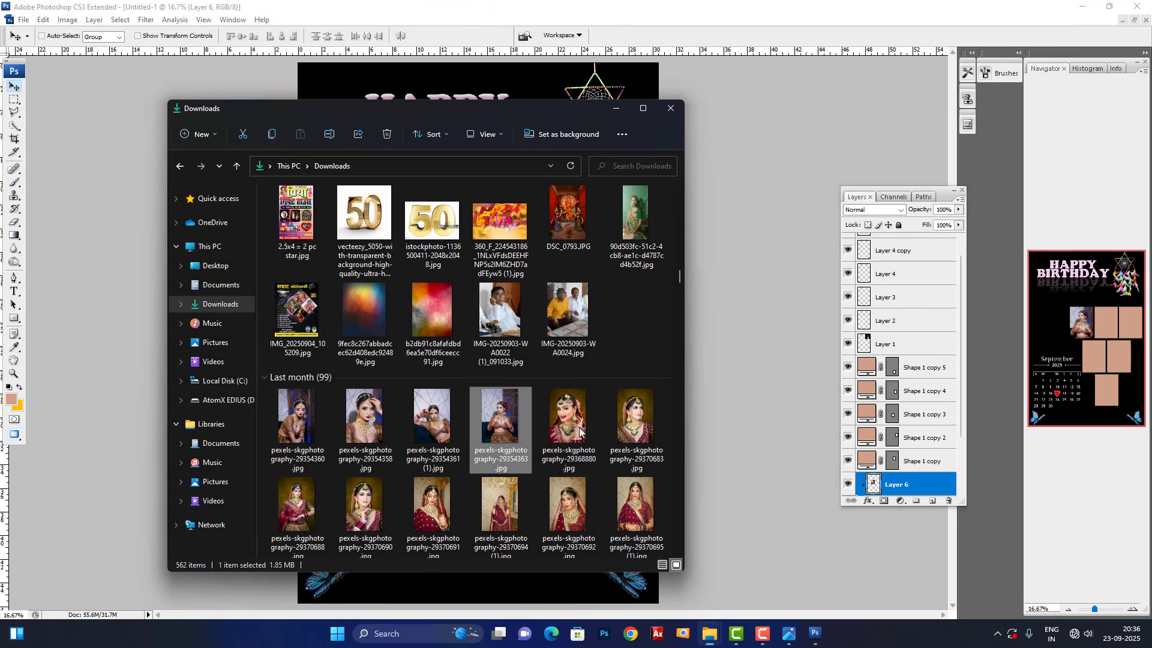
double_click(365, 418)
key("ctrl+a")
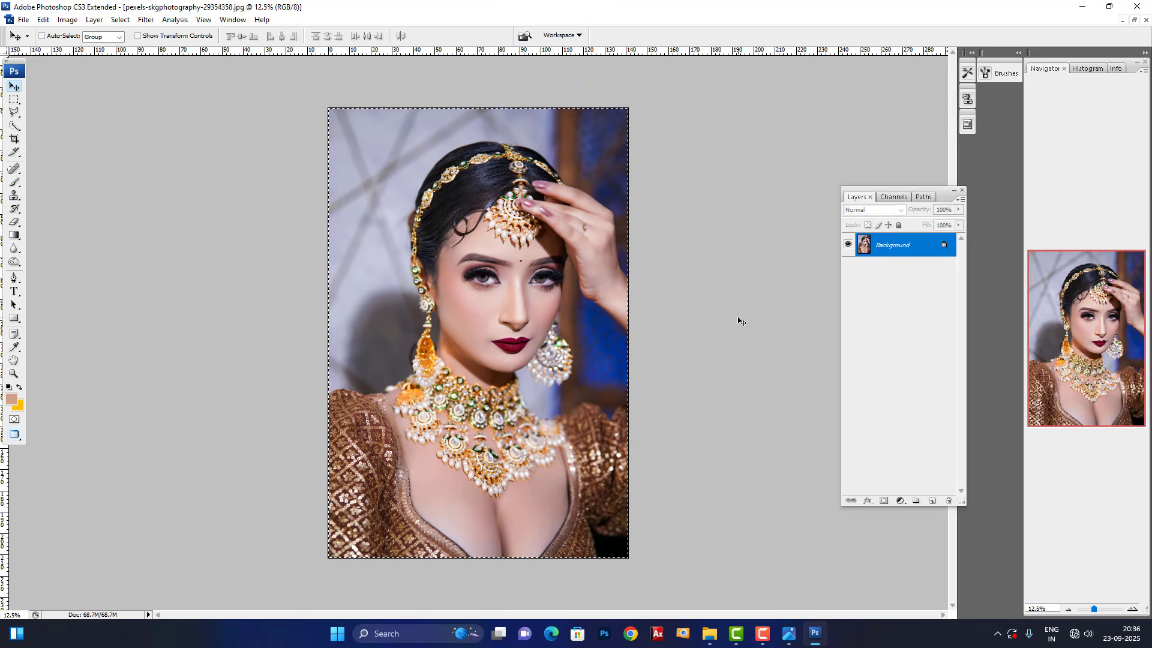
key("ctrl+c")
key("ctrl+w")
Step: Paste the close-up clipped to the top row's middle frame, Shape 1 copy, and fit it at 20.3% scale
right_click(528, 295)
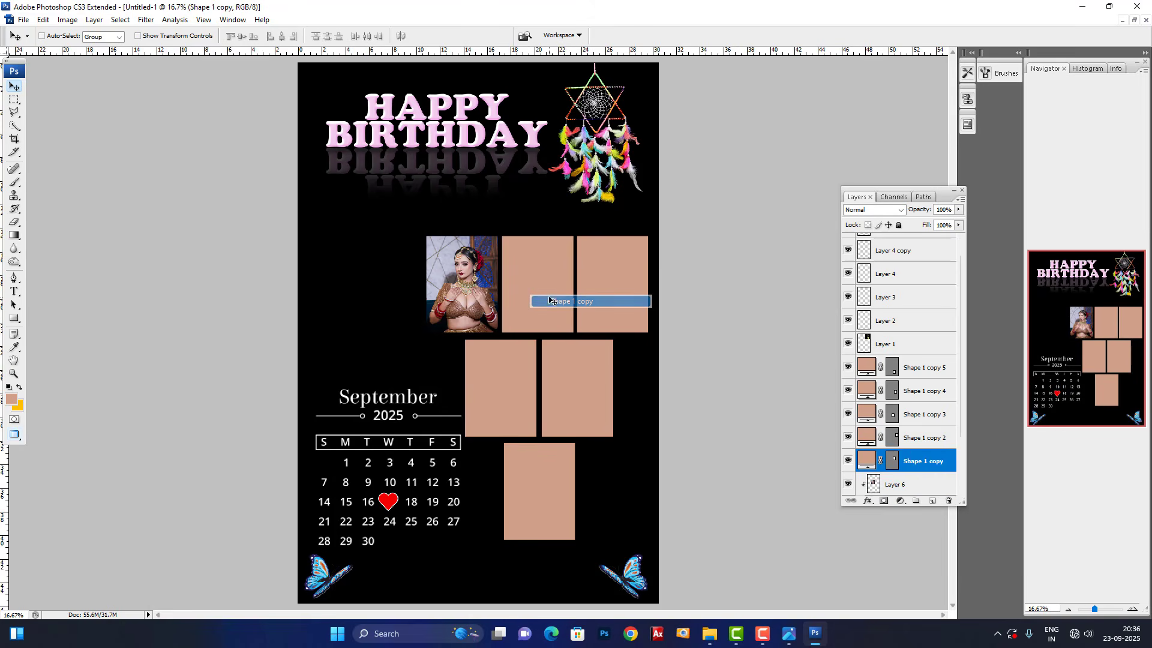
key("ctrl+v")
key("ctrl+alt+g")
key("ctrl+t")
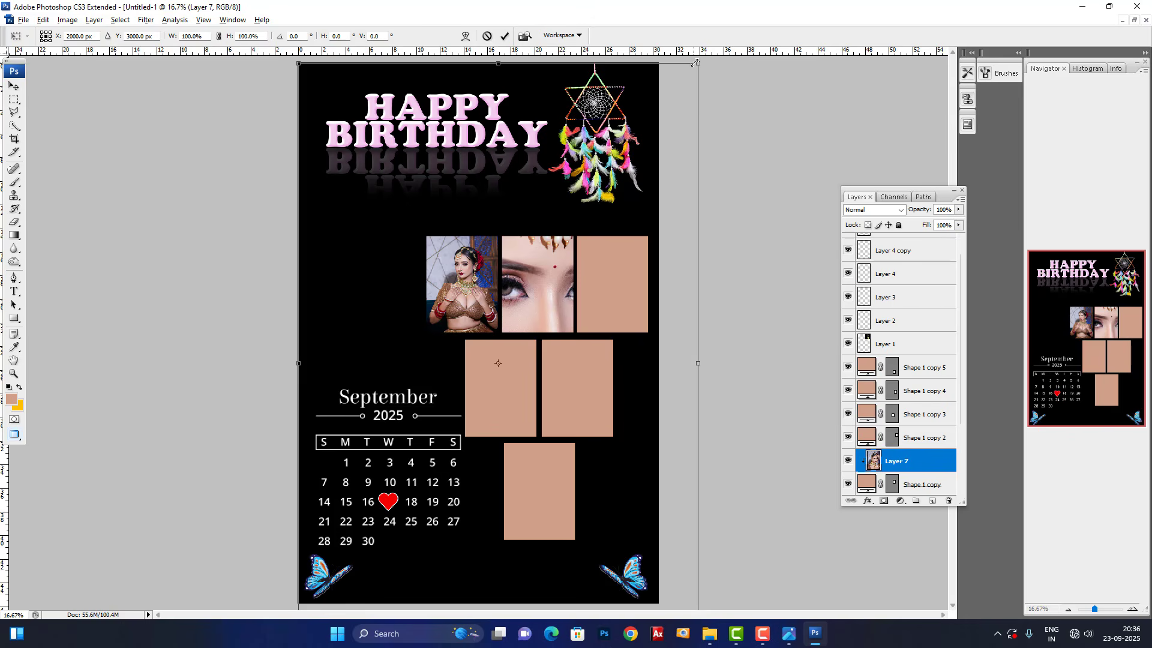
left_click_drag(695, 62, 581, 228)
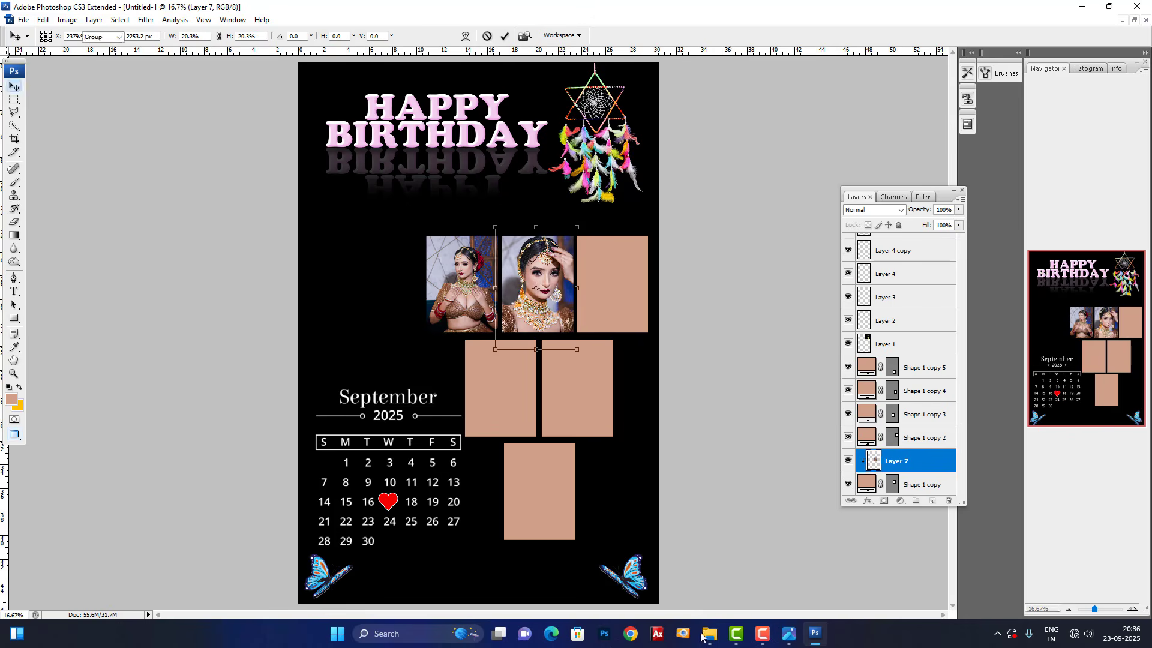
key("Return")
Step: Open the same seated portrait used in the first frame again from Downloads, copy the whole image and close the file
mouse_move(705, 633)
left_click(684, 591)
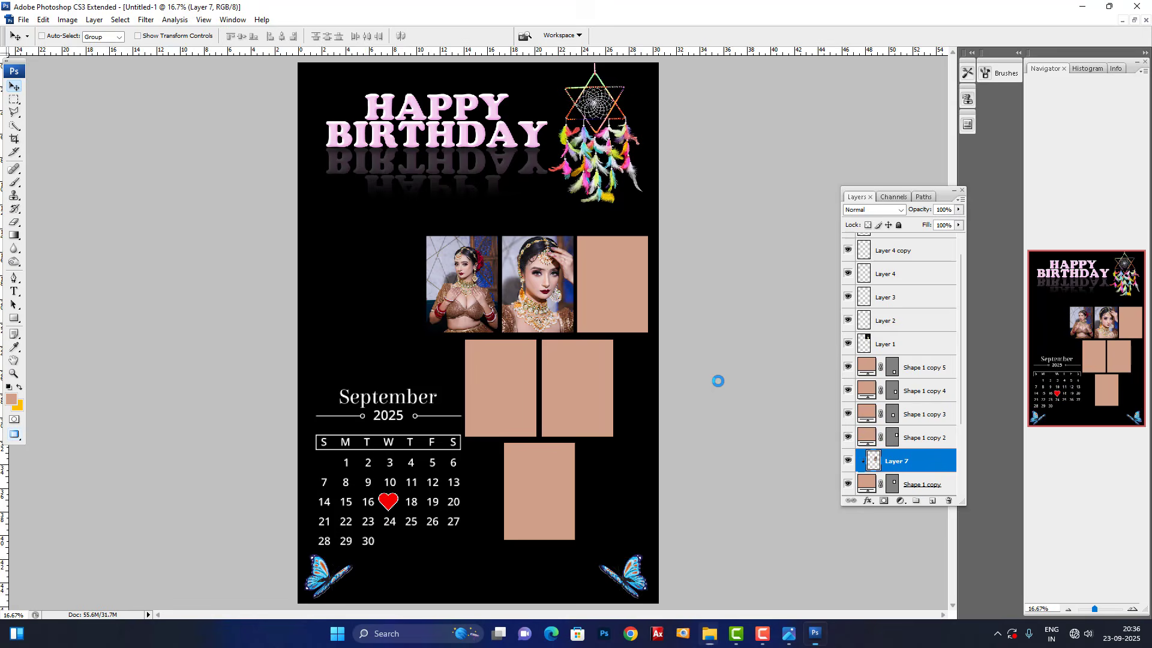
left_click(729, 381)
key("ctrl+a")
key("ctrl+c")
key("ctrl+w")
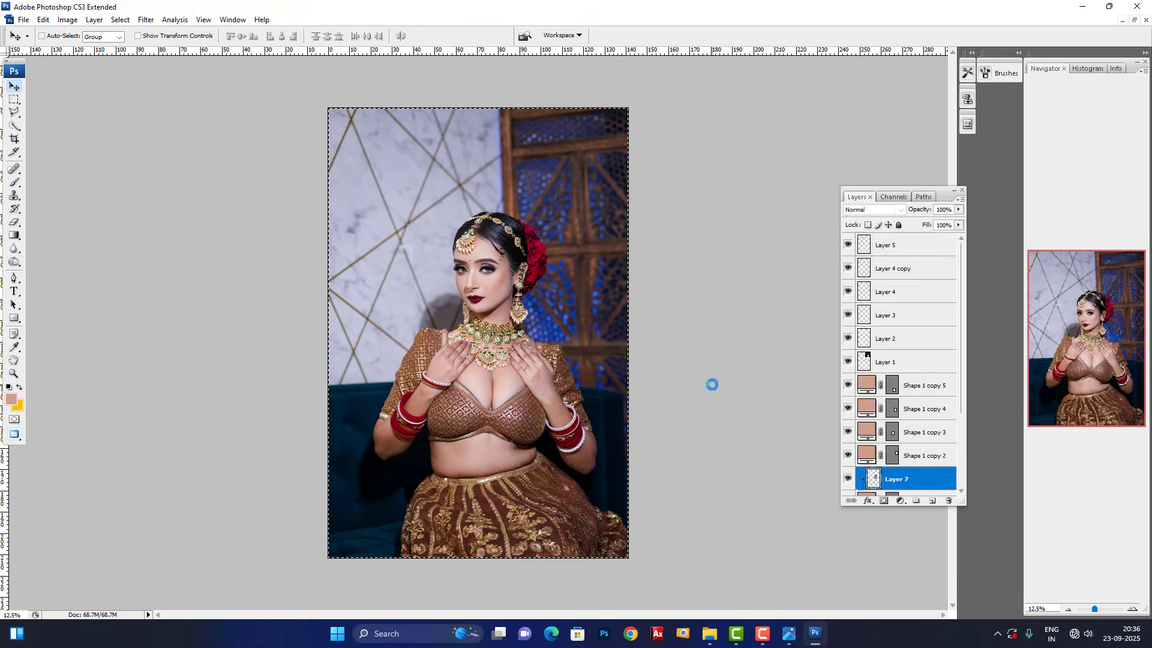
Step: Paste the seated portrait clipped to the top row's last frame, Shape 1 copy 2, and fit it at 24.3% scale
right_click(620, 290)
left_click(624, 291)
key("ctrl+v")
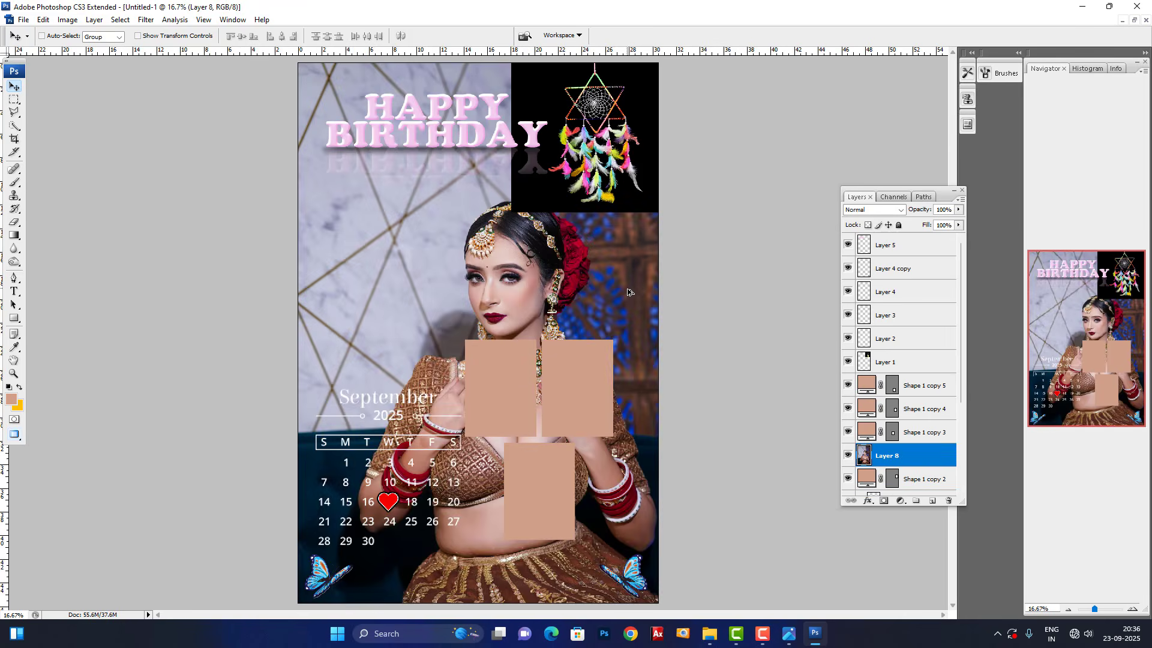
key("ctrl+alt+g")
key("ctrl+t")
left_click_drag(697, 62, 547, 291)
left_click_drag(523, 363, 634, 294)
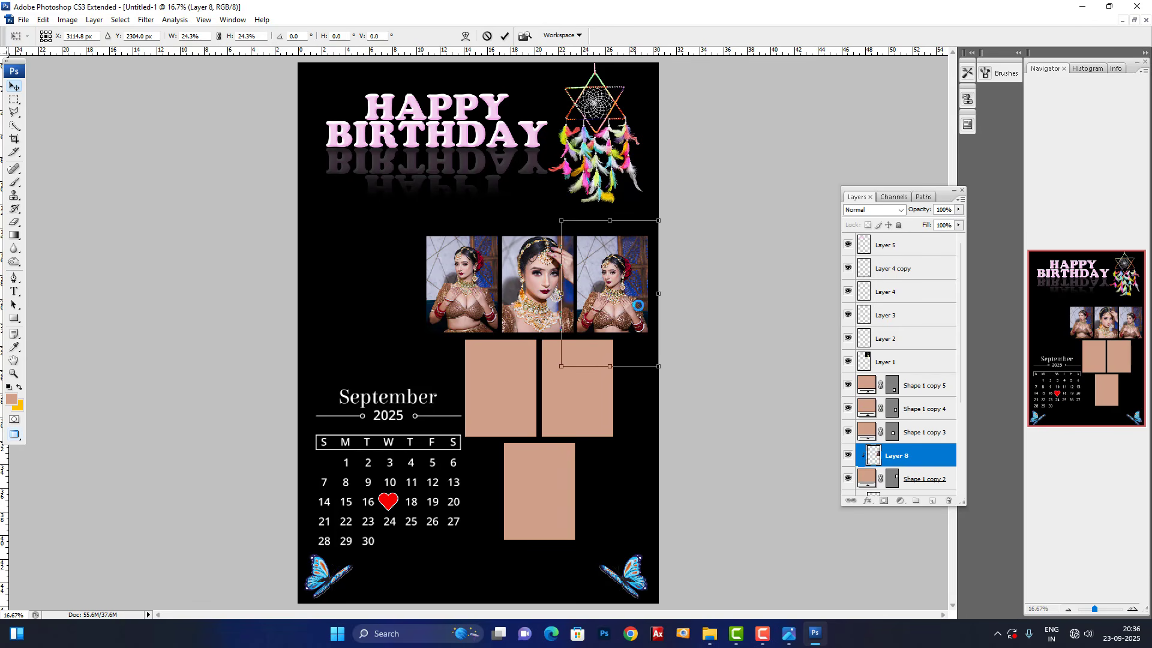
key("Return")
Step: Open the red-veiled bride photo pexels-skgphotography-29370691.jpg from Downloads, copy the whole image and close the file
mouse_move(711, 629)
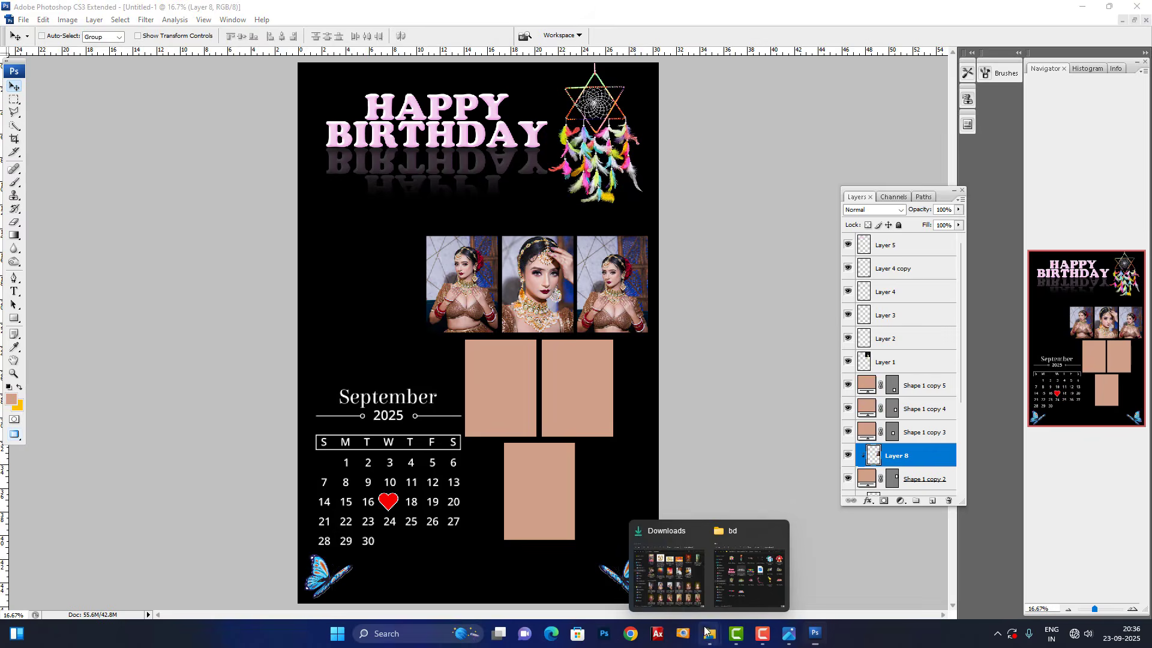
left_click(655, 582)
double_click(432, 504)
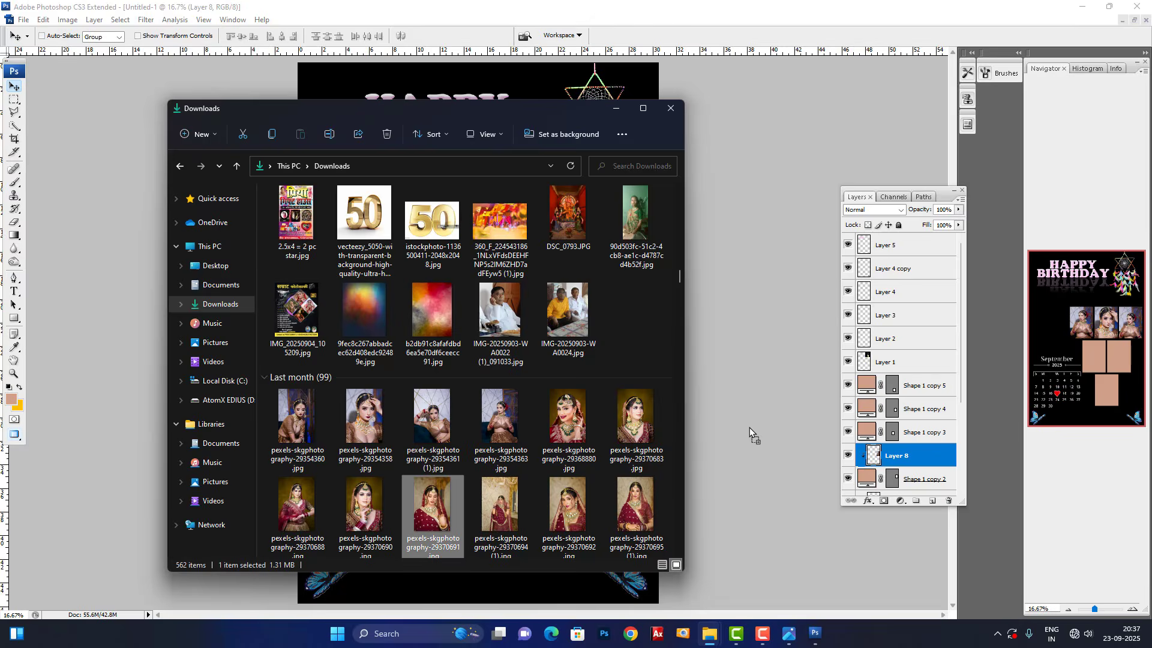
key("ctrl+w")
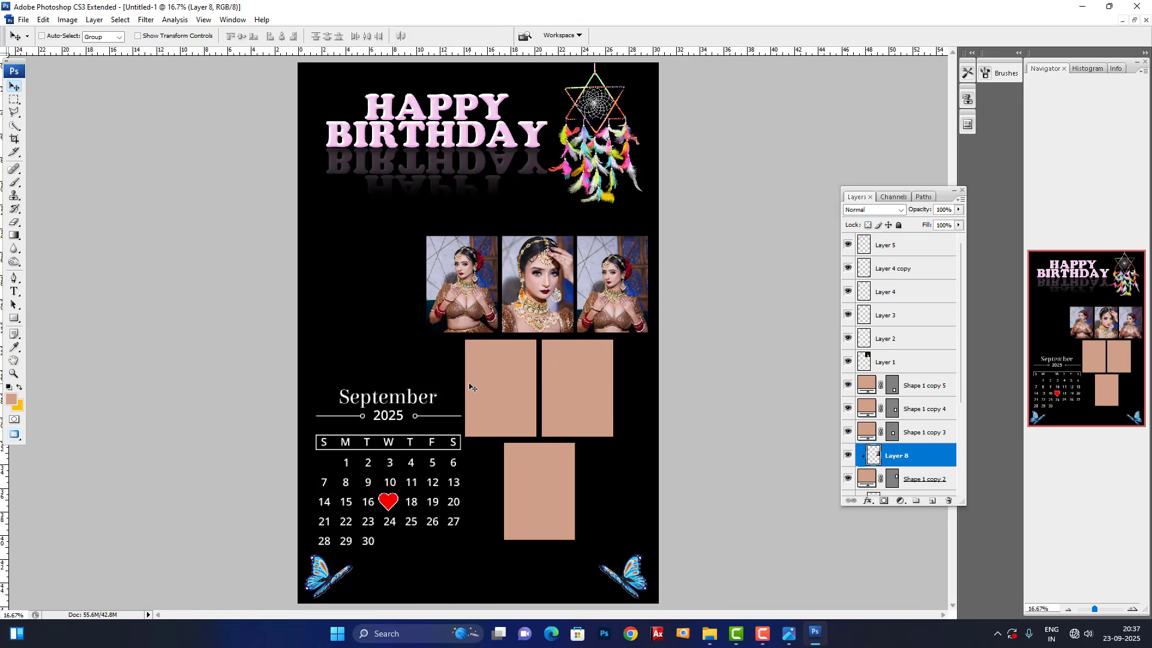
Step: Paste the bride photo clipped to the middle row's first frame, Shape 1 copy 3, and fit it at 23.1% scale
right_click(469, 384)
left_click(506, 394)
key("ctrl+v")
key("ctrl+alt+g")
key("ctrl+t")
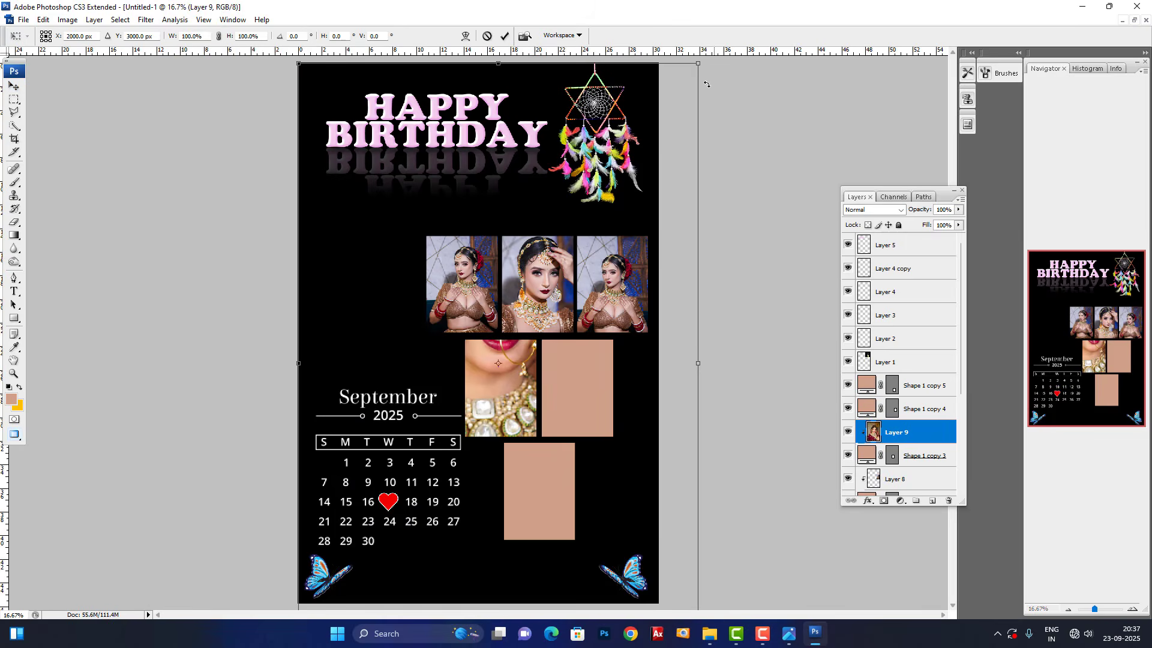
left_click_drag(698, 64, 544, 294)
left_click_drag(532, 341, 538, 386)
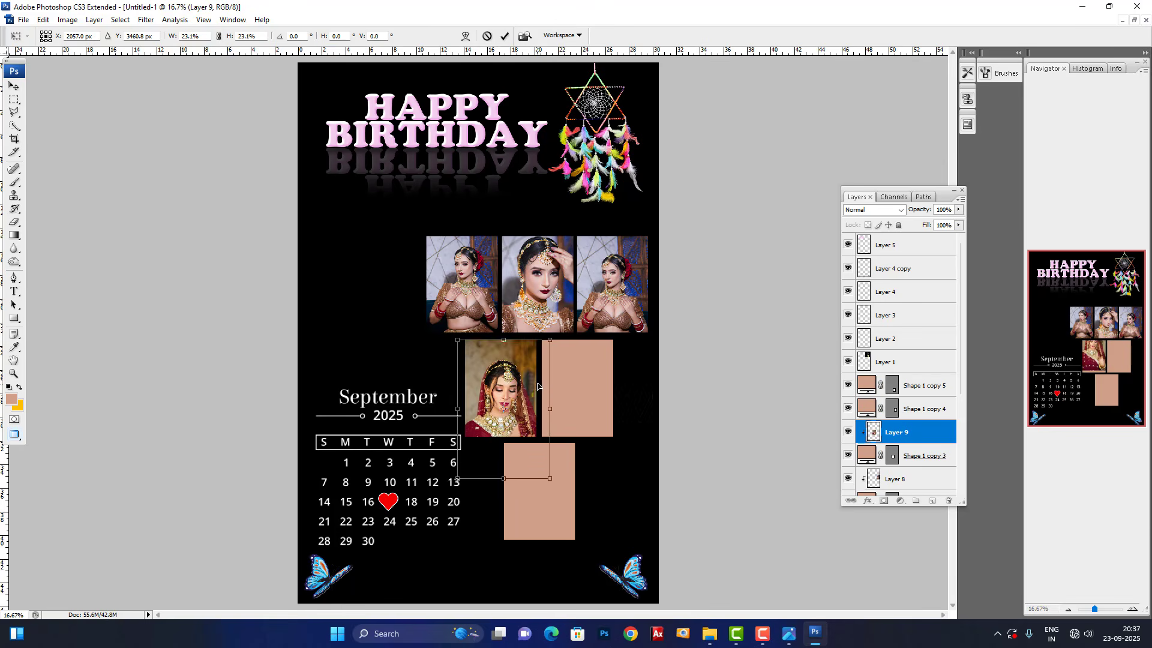
key("Return")
Step: Open the bride photo pexels-skgphotography-29370692.jpg from Downloads, copy the whole image and close the file
mouse_move(709, 633)
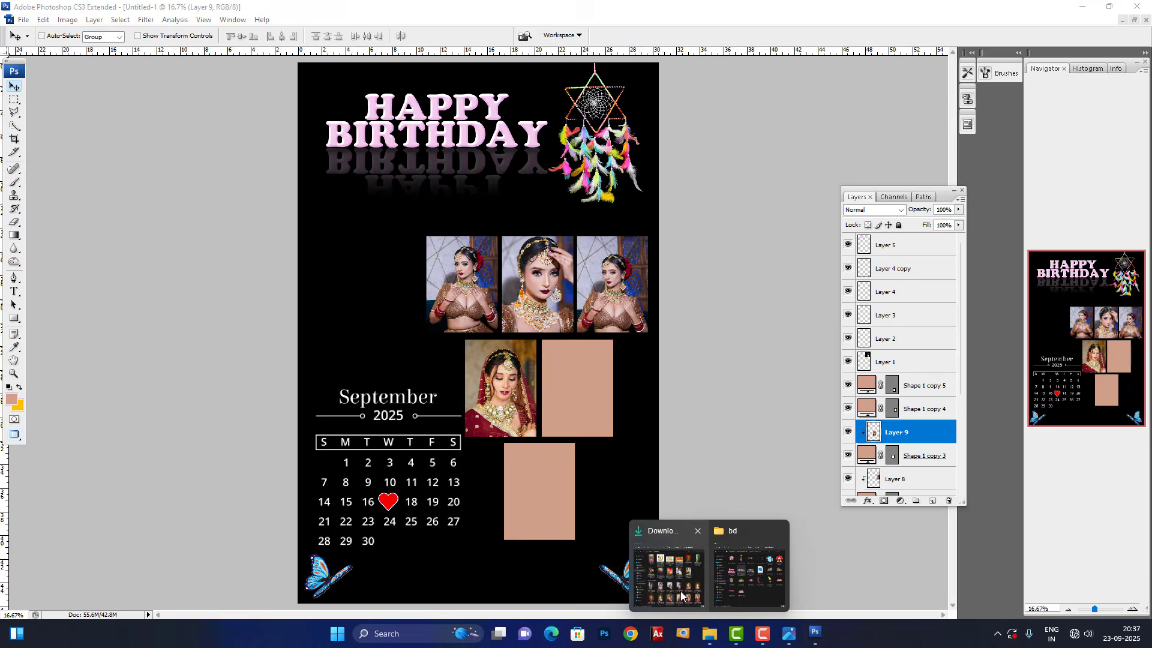
left_click(682, 596)
left_click_drag(575, 511, 786, 440)
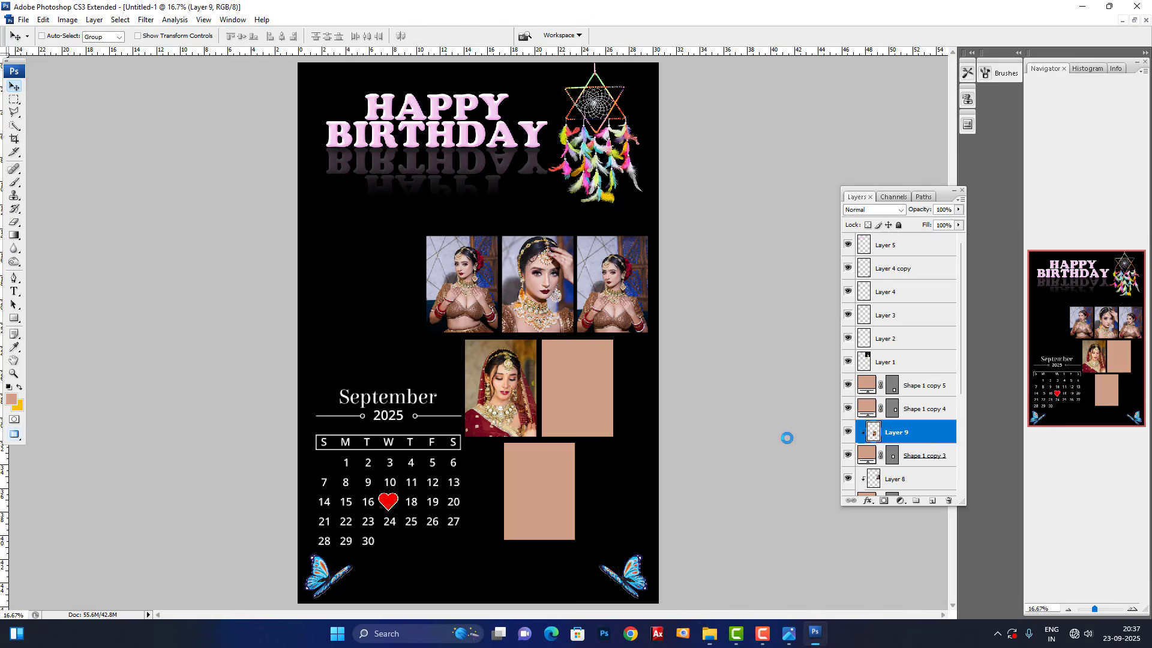
key("ctrl+a")
key("ctrl+c")
key("ctrl+w")
Step: Paste the bride photo clipped to the middle row's second frame, Shape 1 copy 4, and scale it down to fill the frame
left_click(611, 403, "ctrl")
key("ctrl+v")
key("ctrl+alt+g")
key("ctrl+t")
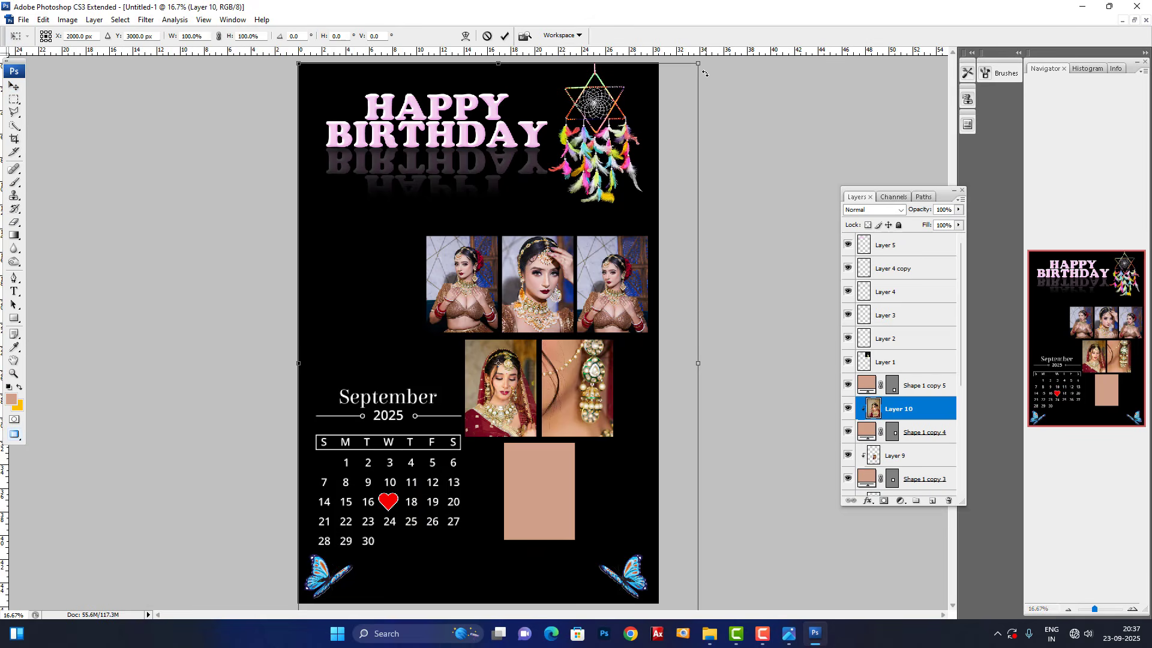
left_click_drag(705, 73, 538, 303)
left_click_drag(500, 350, 584, 386)
key("Return")
Step: Open the smiling bride portrait with the green-beaded necklace from Downloads, copy the whole image and close the file
mouse_move(701, 625)
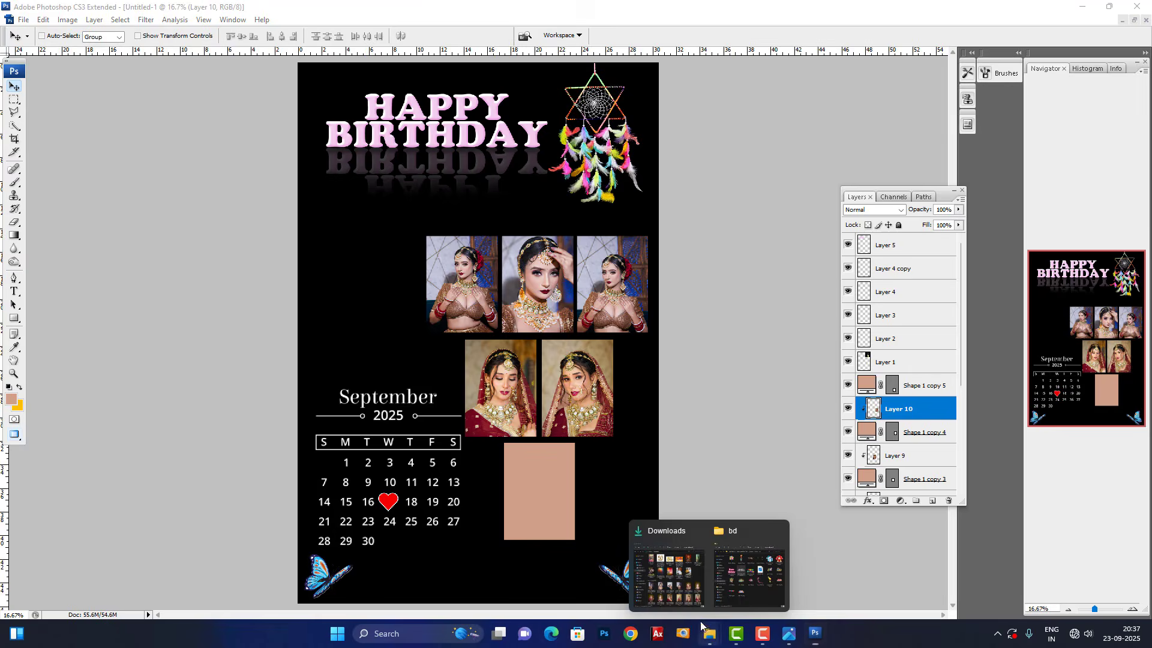
left_click(667, 567)
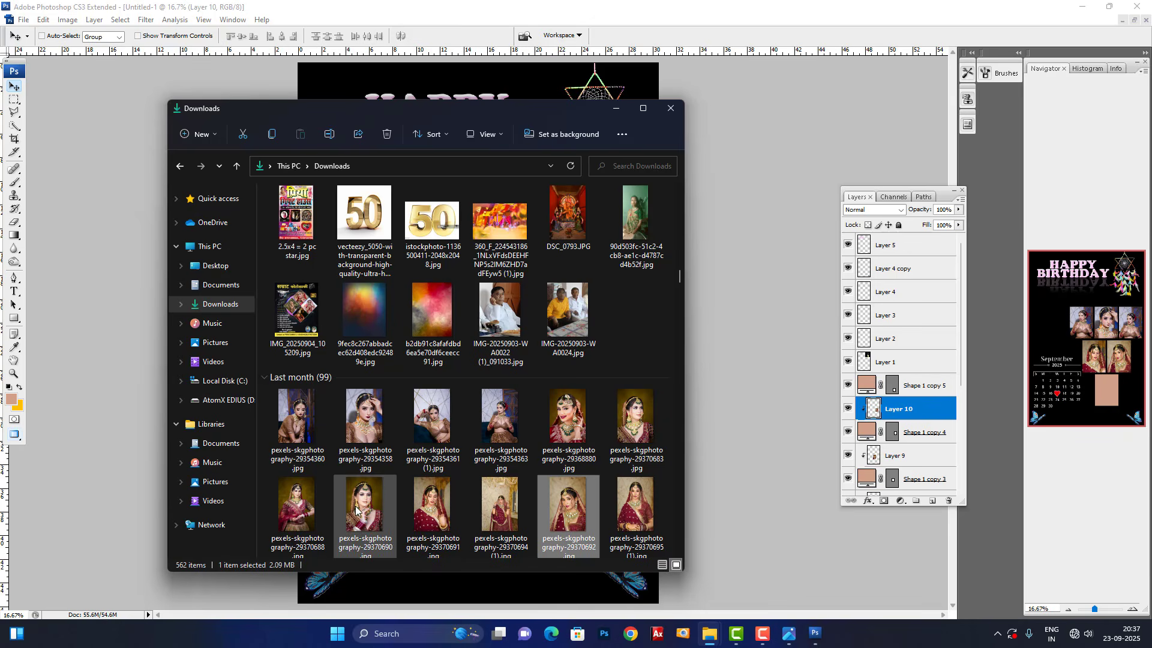
left_click(773, 387)
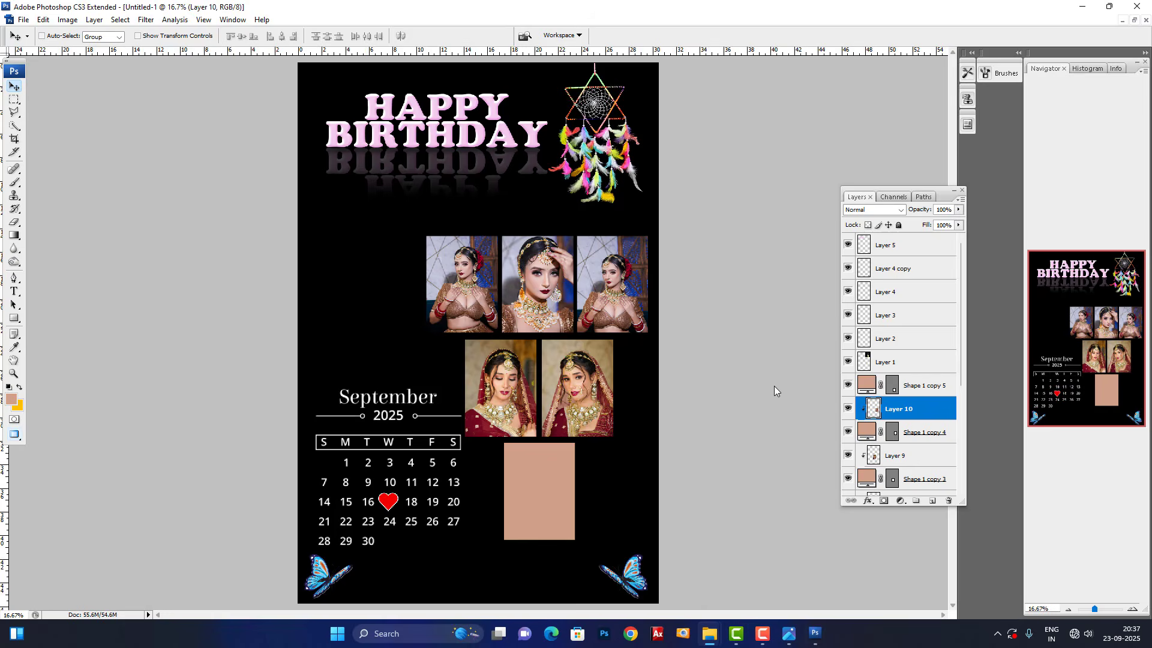
key("ctrl+a")
key("ctrl+c")
key("ctrl+w")
Step: Paste the smiling portrait clipped to the bottom frame, Shape 1 copy 5, shrink it and adjust its size until it covers the frame
right_click(518, 495)
left_click(525, 498)
key("ctrl+v")
key("ctrl+alt+g")
key("ctrl+t")
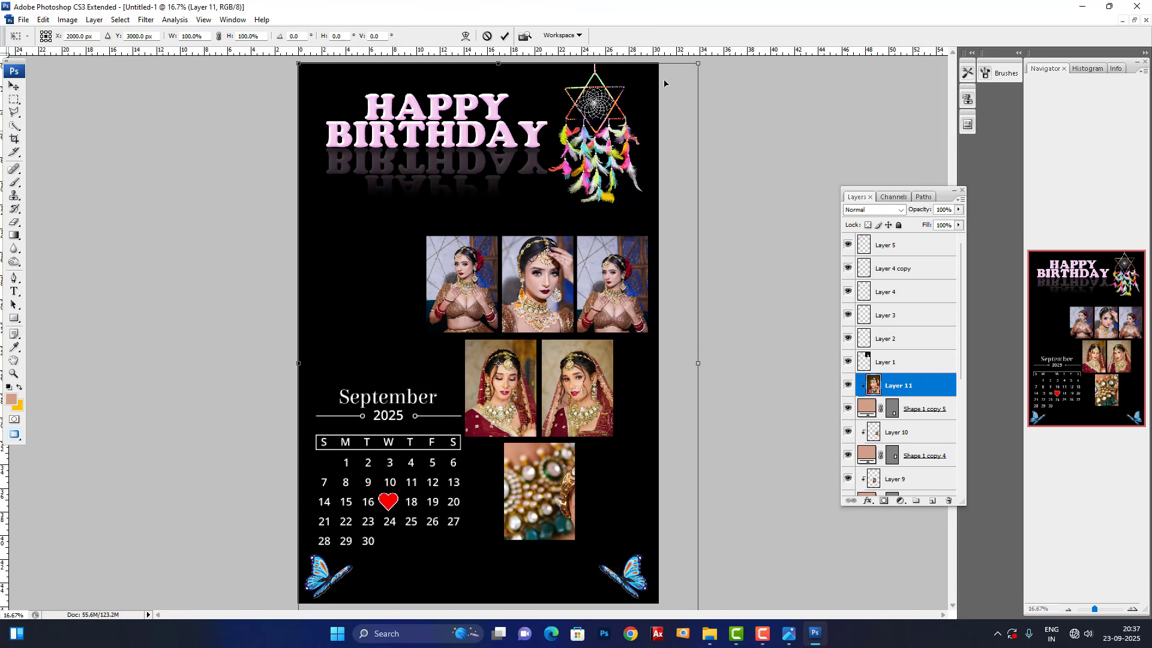
left_click_drag(699, 63, 574, 435)
left_click_drag(555, 480, 552, 482)
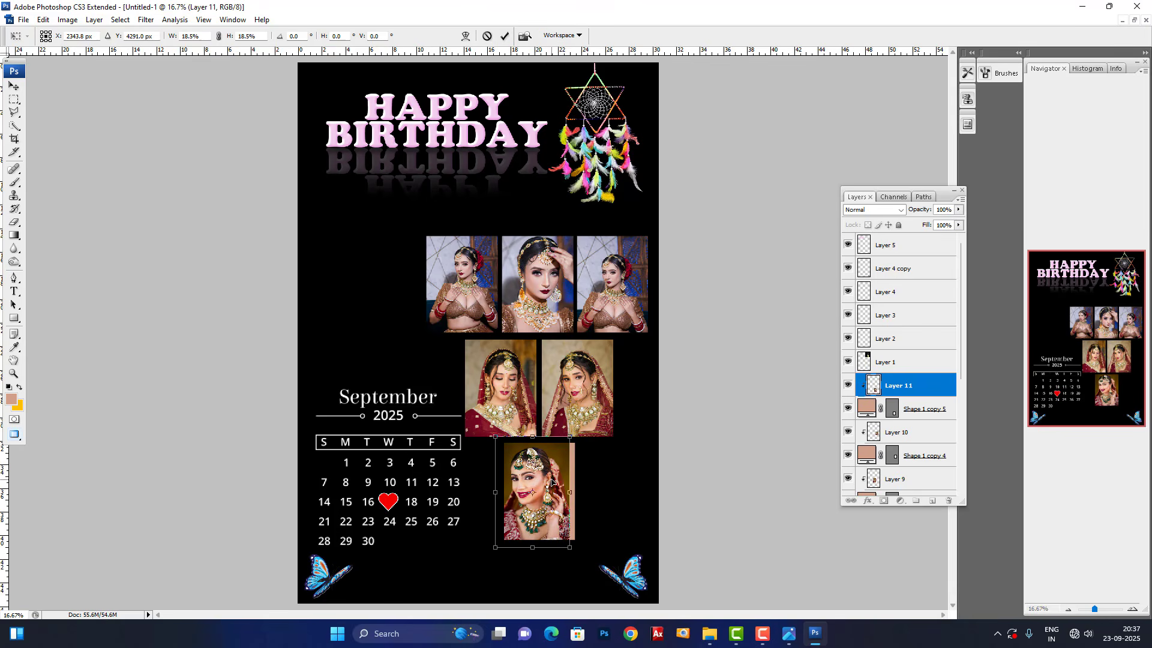
left_click_drag(570, 436, 578, 425)
key("Return")
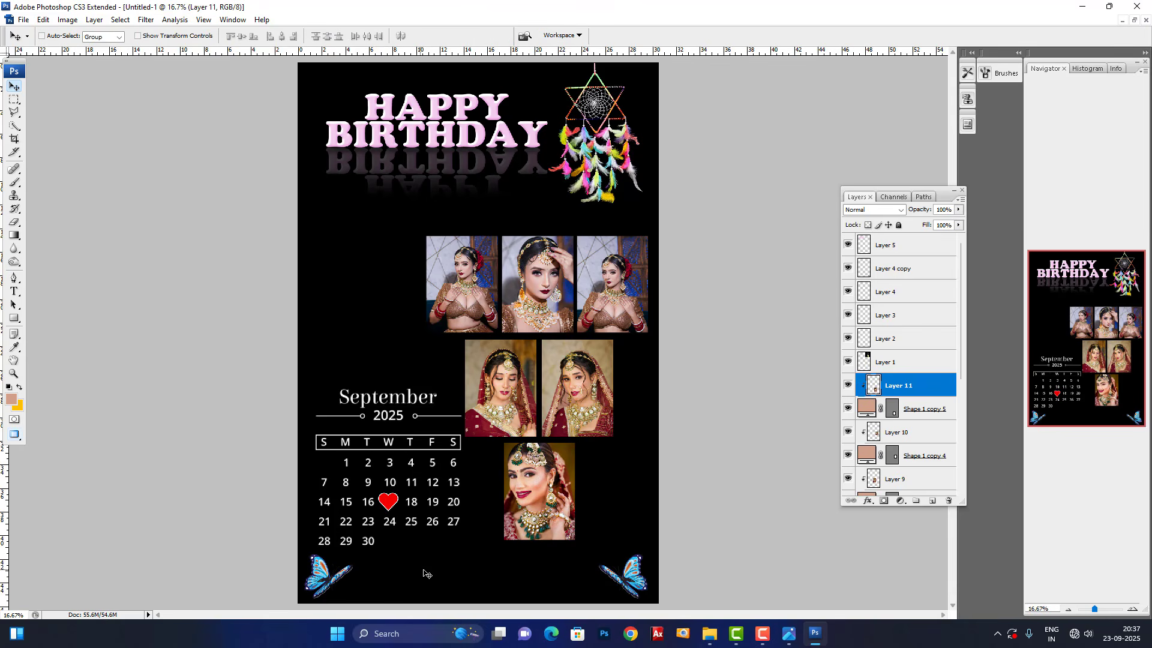
Step: Scale down the Happy Birthday lettering on Layer 5 and move it up beside the dreamcatcher
right_click(463, 148)
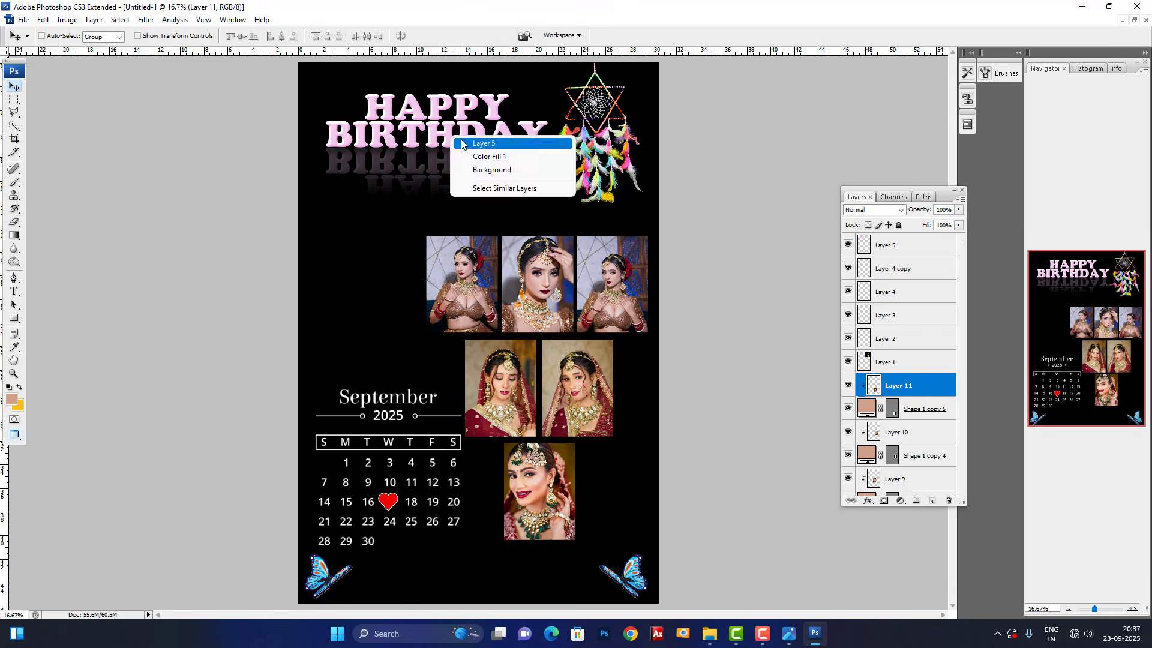
left_click(482, 155)
key("ctrl+t")
left_click_drag(550, 95, 524, 107)
left_click_drag(468, 143, 491, 118)
key("Return")
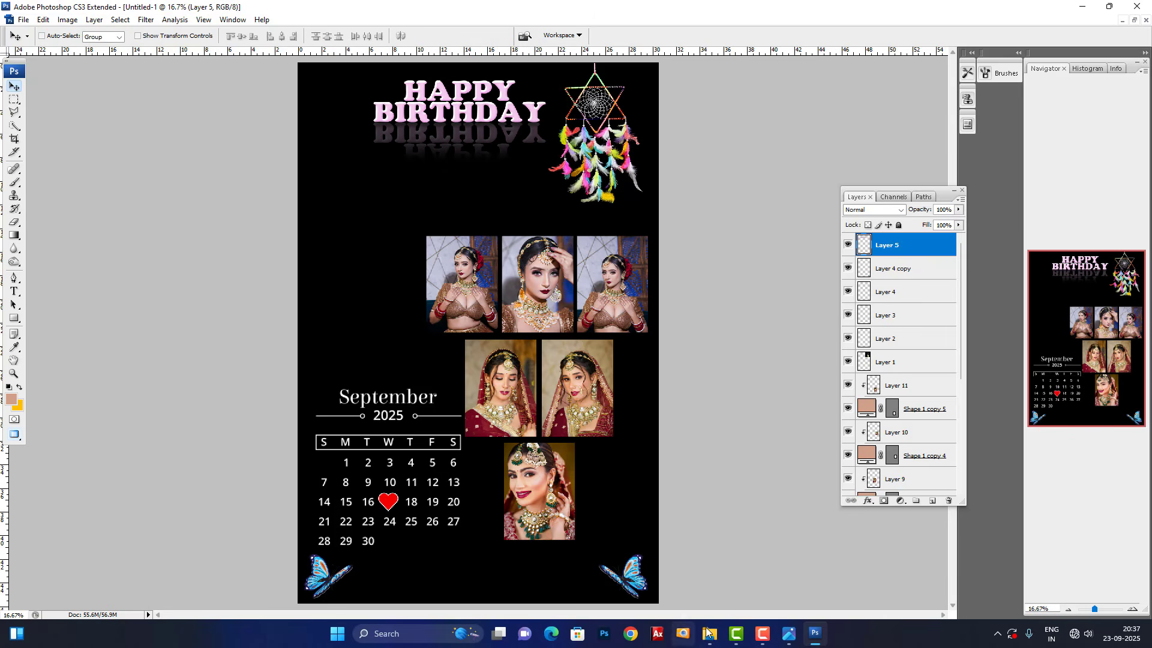
Step: Open the bride photo pexels-skgphotography-29354360.jpg from Downloads, copy the whole image and close the file
mouse_move(710, 633)
left_click(661, 592)
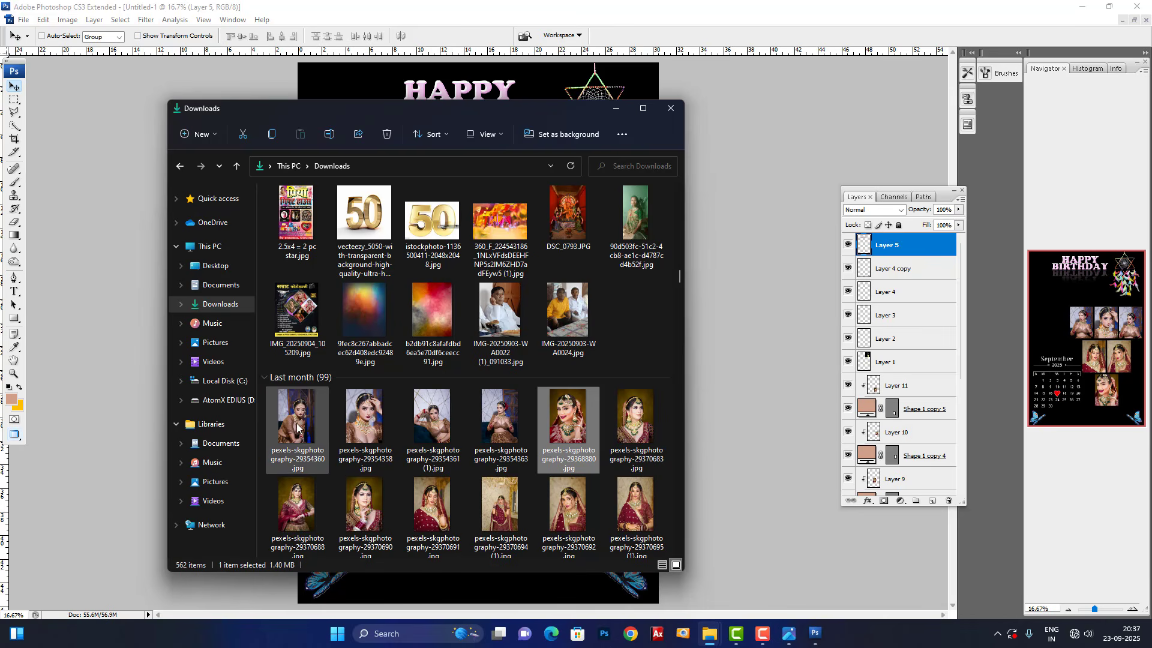
left_click_drag(298, 427, 697, 373)
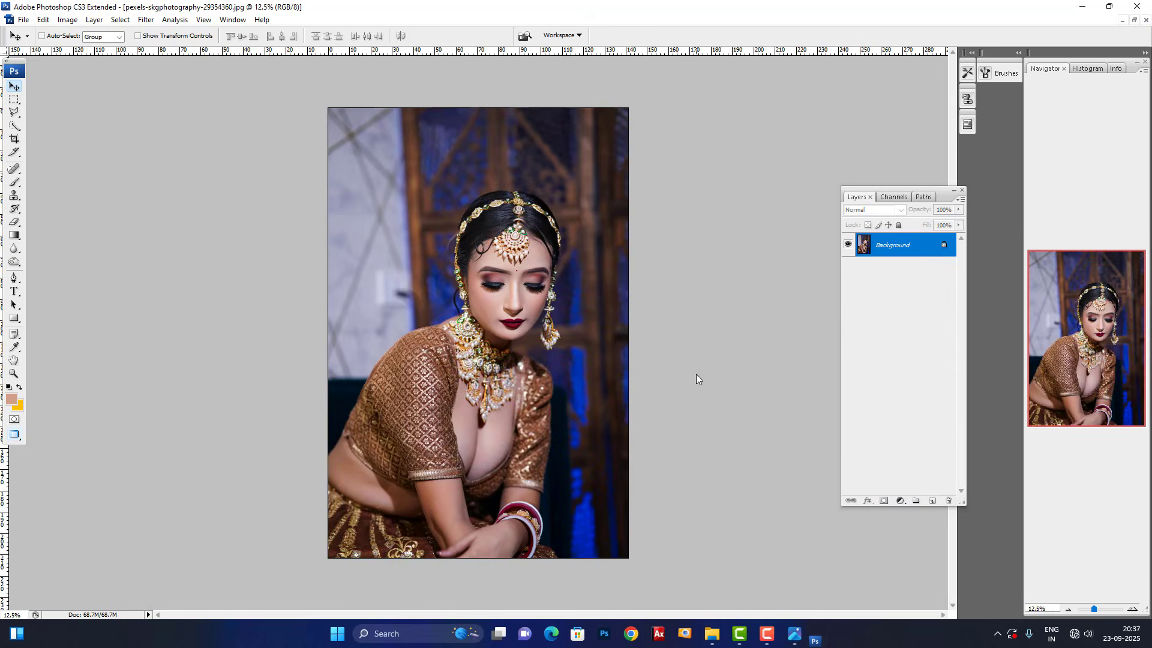
key("ctrl+w")
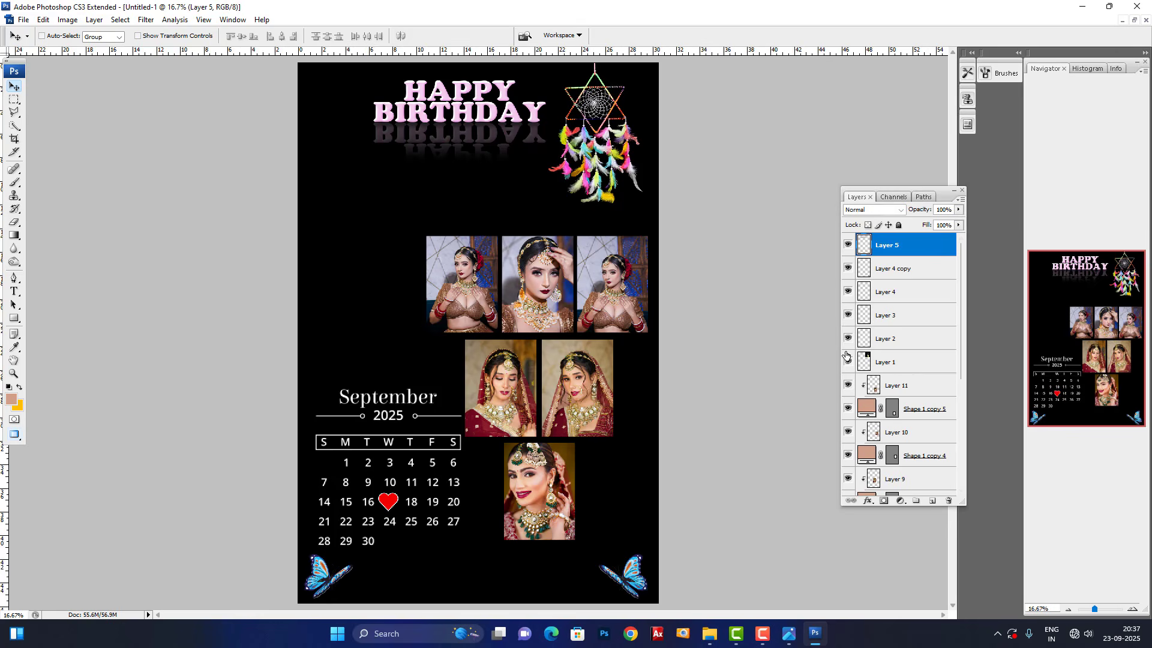
Step: Paste the bride photo directly above the black Color Fill 1 layer, scale it to 78.6% and place it in the page's upper-left area
right_click(350, 287)
left_click(359, 296)
right_click(340, 288)
left_click(353, 296)
key("ctrl+v")
key("ctrl+t")
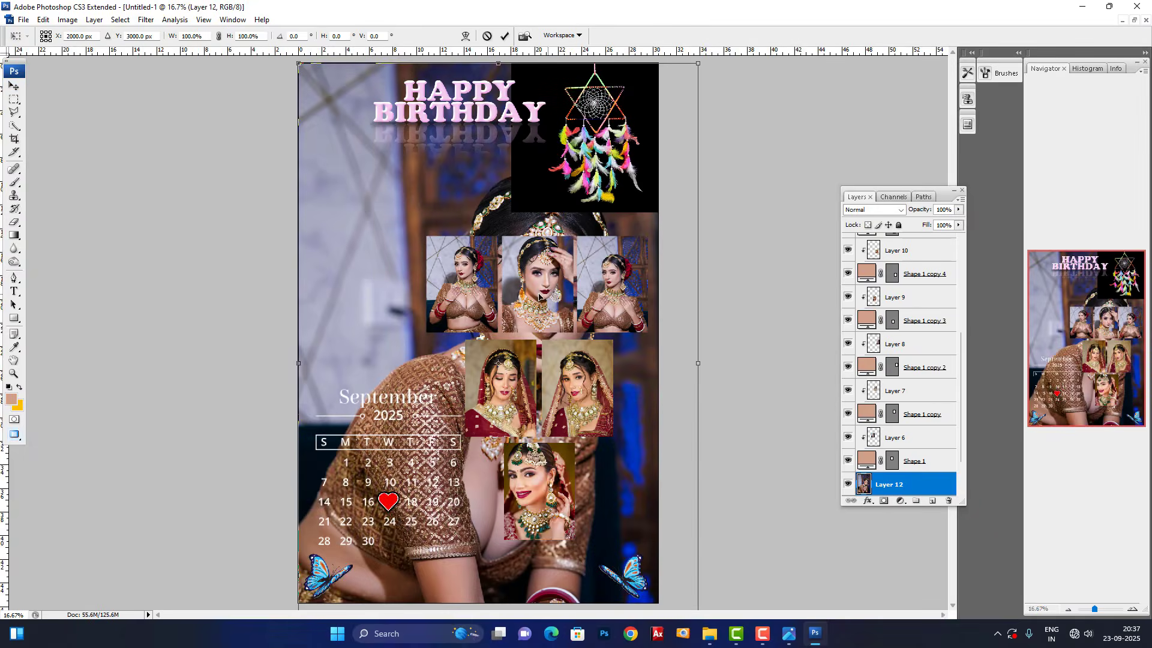
left_click_drag(538, 295, 393, 345)
left_click_drag(552, 113, 451, 130)
left_click_drag(465, 68, 509, 2)
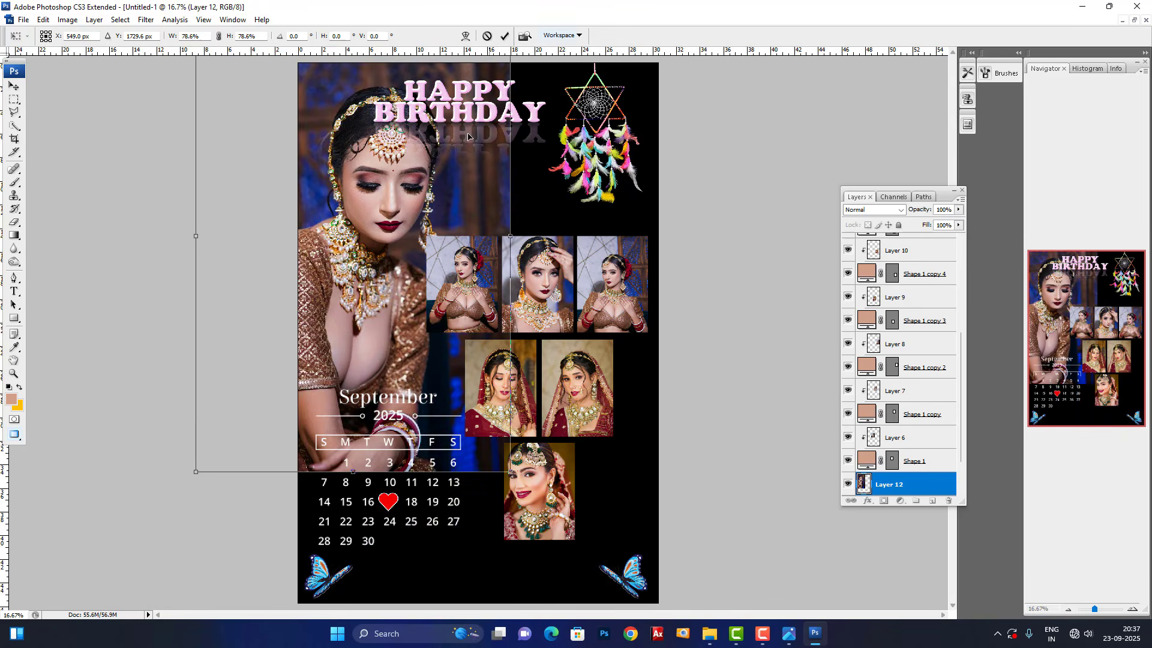
mouse_move(438, 203)
left_mouse_down()
mouse_move(424, 233)
mouse_move(428, 222)
left_mouse_up()
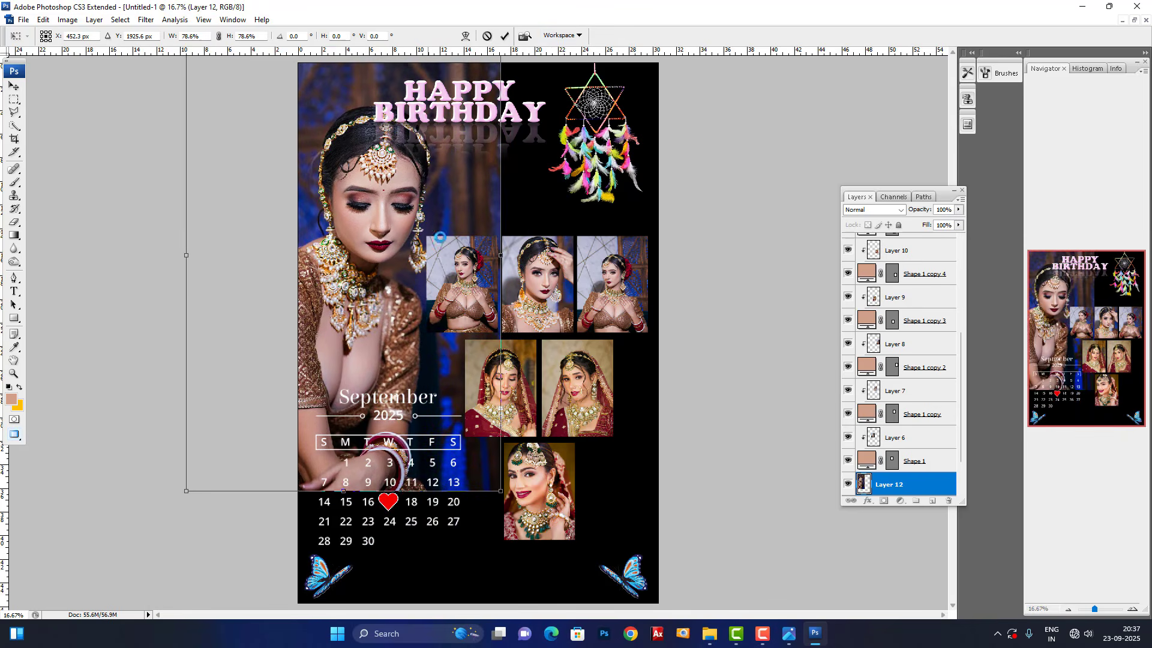
key("Return")
Step: Fade the large bride photo's right, lower and upper edges into black using the Eraser with a soft 1700 px brush
left_click(14, 225)
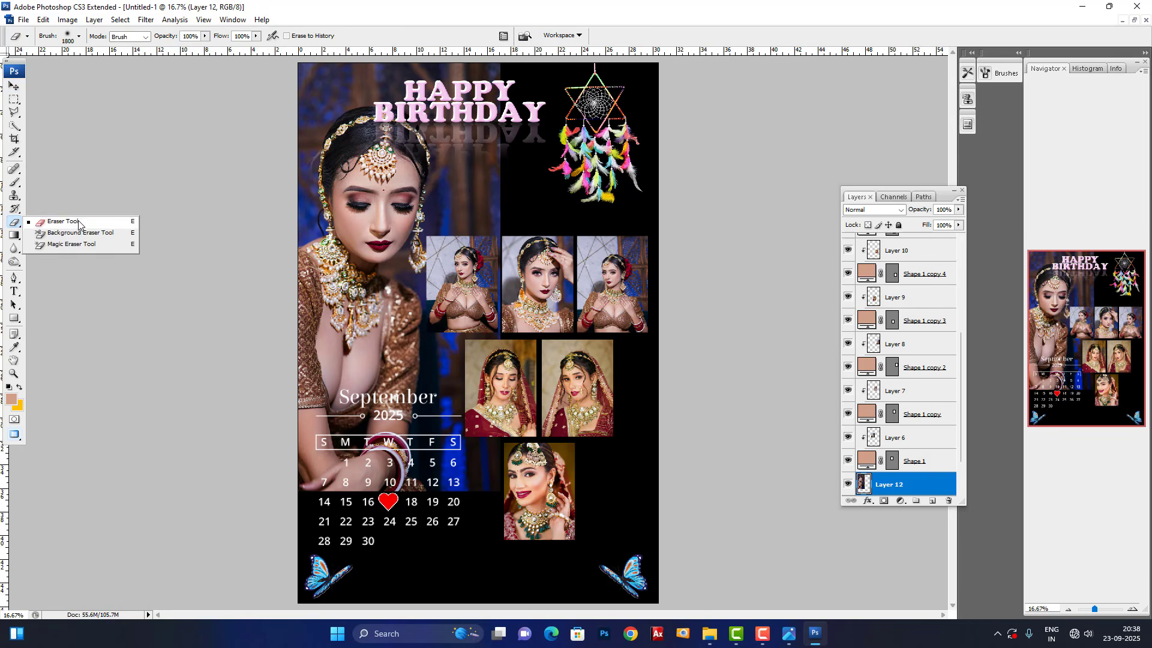
left_click(48, 220)
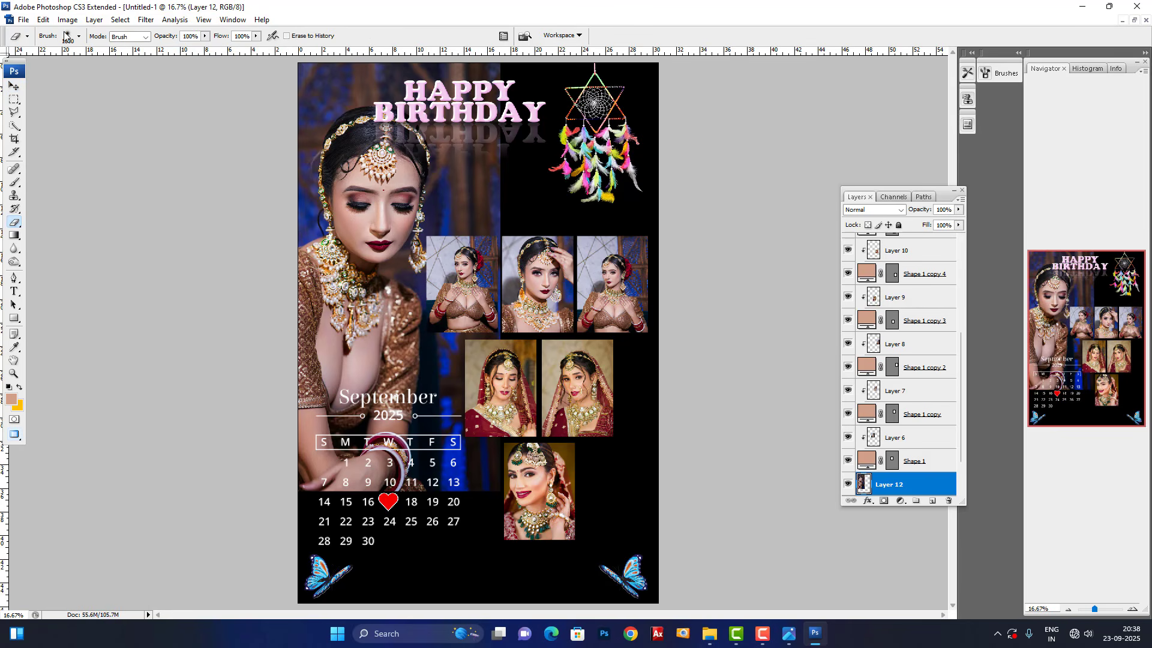
left_click(80, 38)
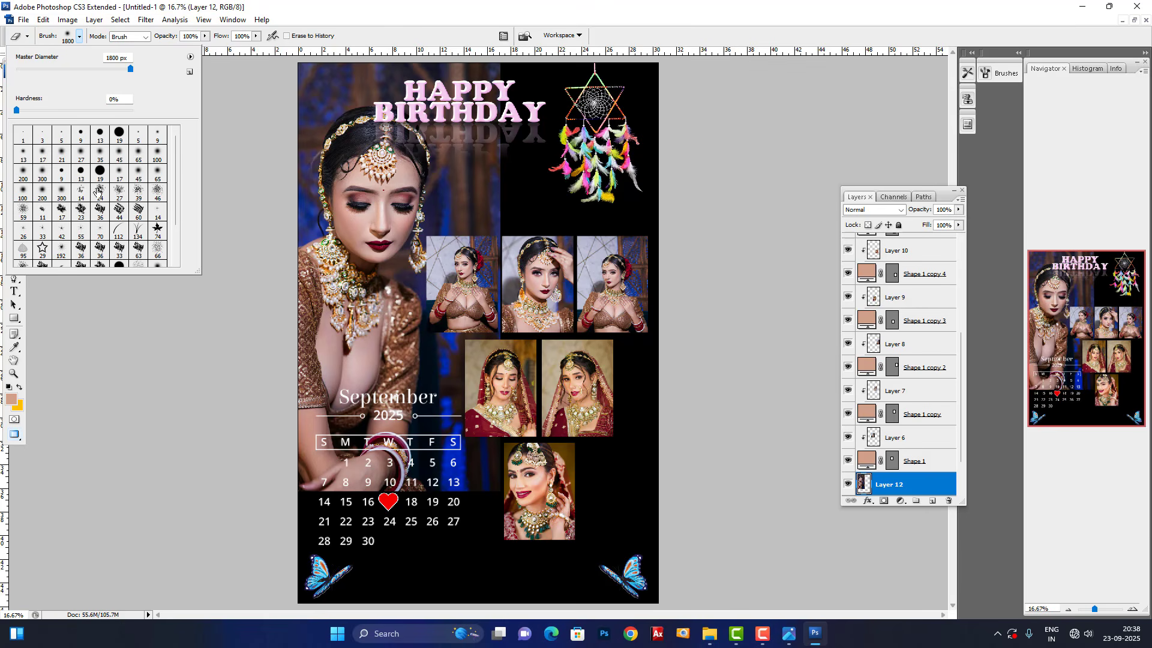
double_click(43, 174)
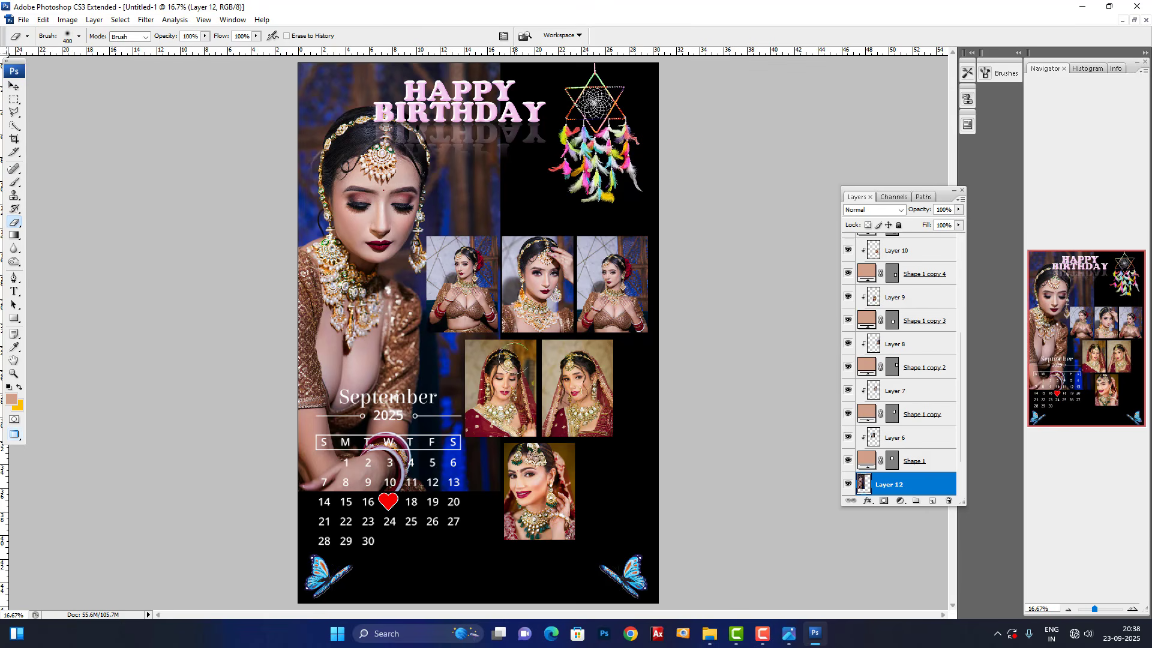
key("bracketright")
key("bracketright")
key("bracketright")
key("bracketright")
key("bracketright")
key("bracketright")
key("bracketright")
key("bracketright")
key("bracketright")
key("bracketright")
key("bracketright")
key("bracketright")
key("bracketright")
left_click_drag(533, 62, 541, 474)
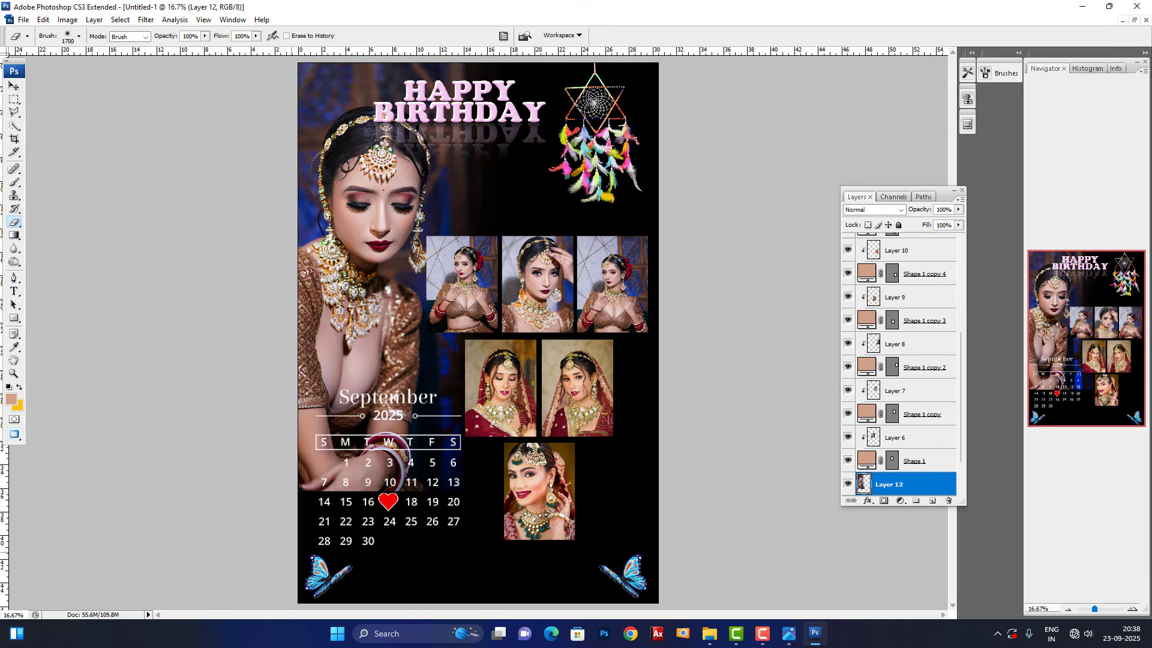
mouse_move(327, 510)
left_mouse_down()
mouse_move(384, 477)
mouse_move(470, 390)
mouse_move(416, 426)
left_mouse_up()
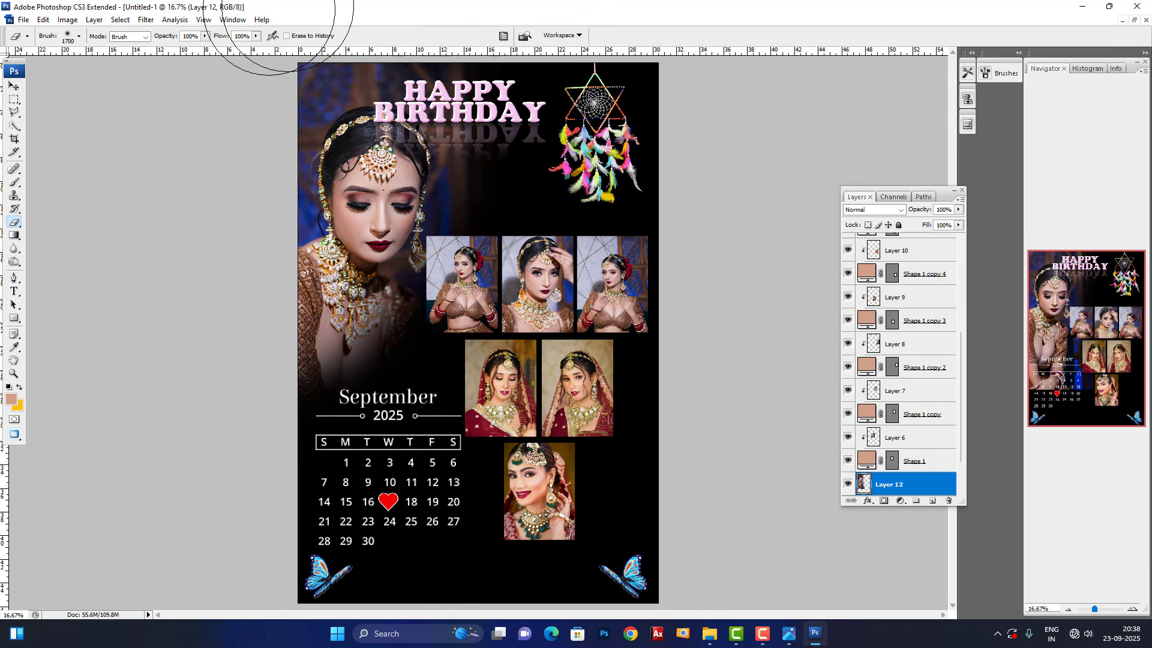
mouse_move(372, 90)
left_mouse_down()
mouse_move(485, 180)
mouse_move(345, 345)
left_mouse_up()
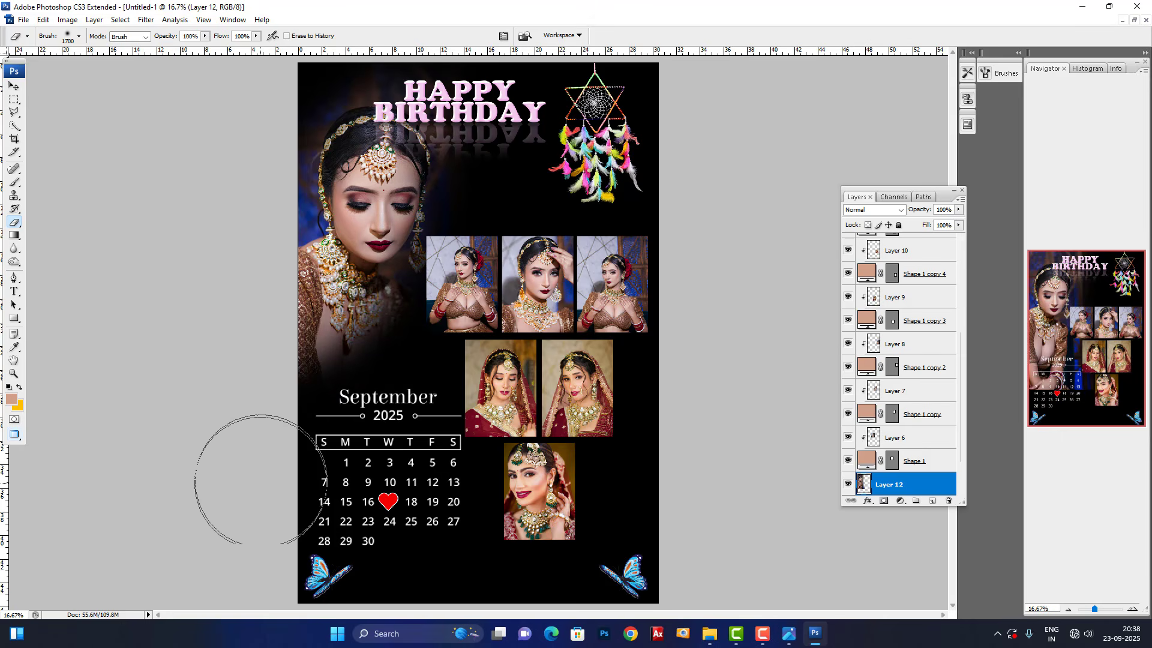
Step: Move the faded bride photo lower, enlarge it to about 112%, rotate it about -2.3° and fit it against the page's left edge
key("v")
right_click(321, 201)
left_click(368, 209)
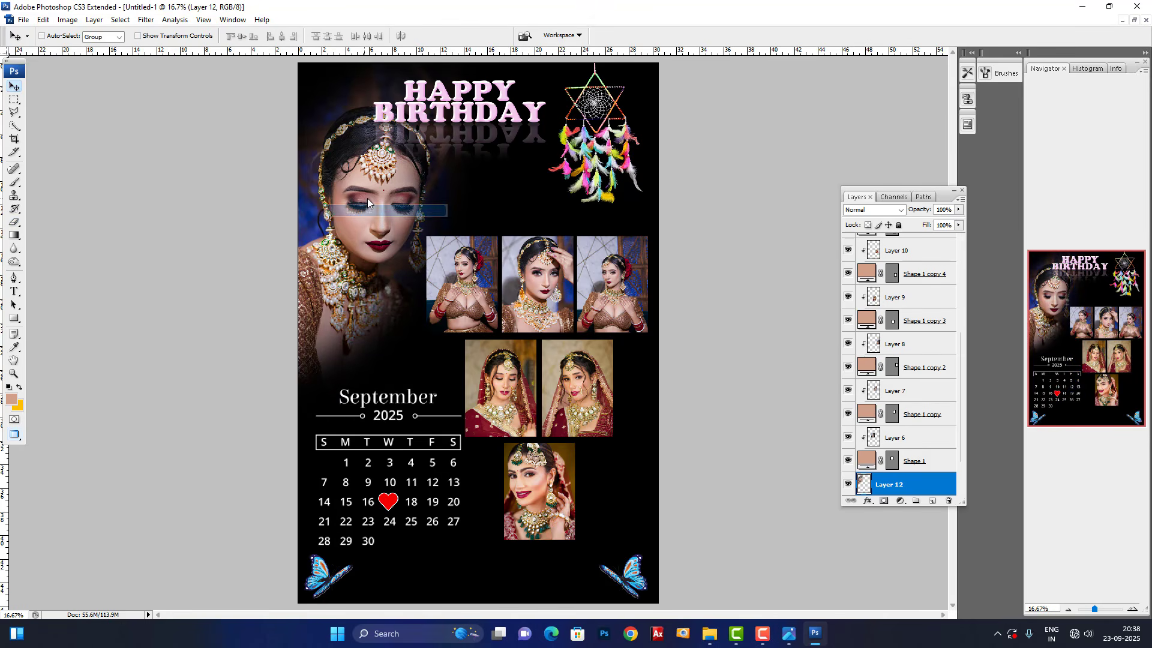
key("ctrl+t")
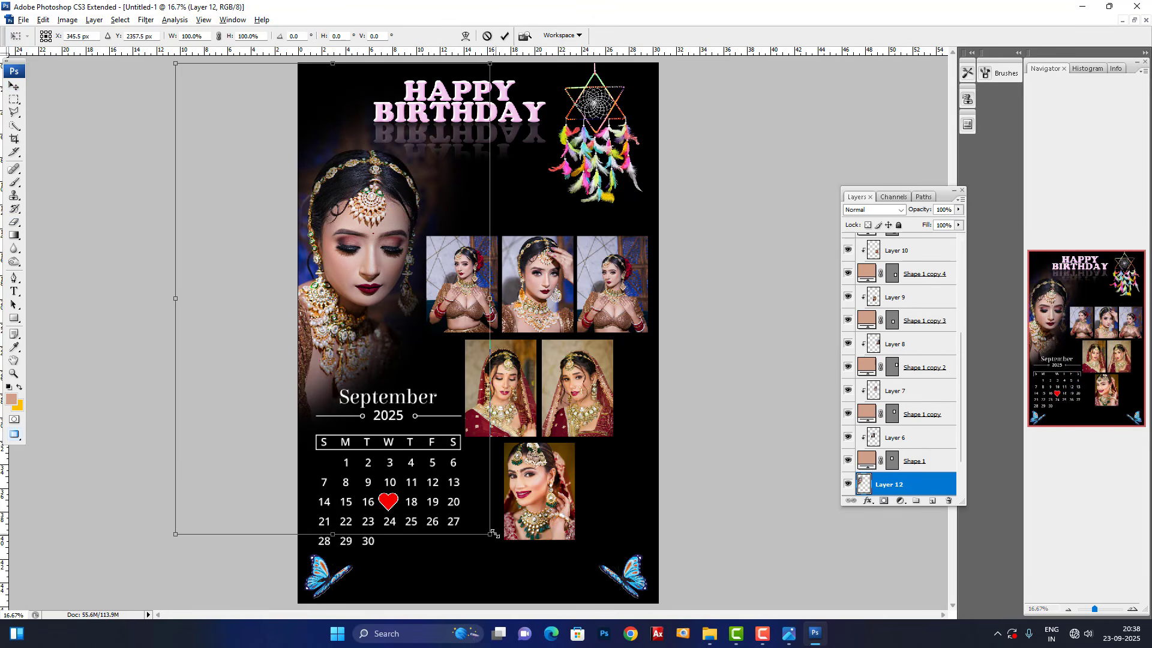
left_click_drag(494, 533, 531, 591)
left_click_drag(641, 405, 642, 394)
left_click_drag(476, 394, 453, 387)
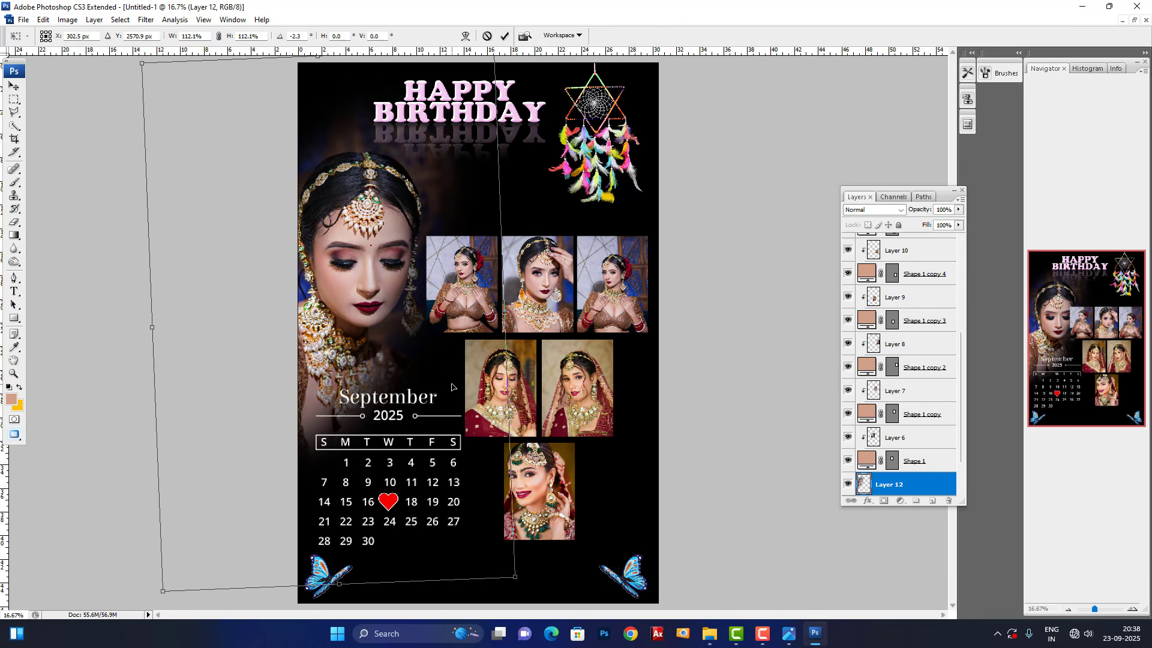
key("Return")
Step: Set the large bride photo's blend mode to Luminosity, its opacity to 68% and its fill to 59%
left_click(876, 210)
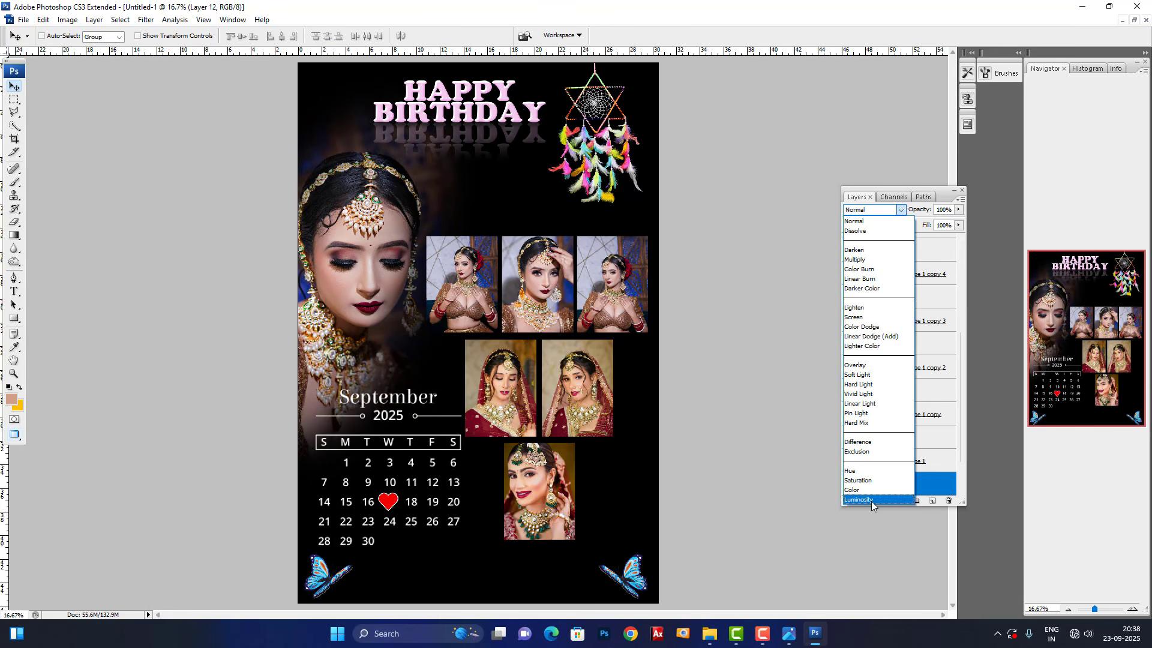
left_click(871, 500)
left_click(959, 225)
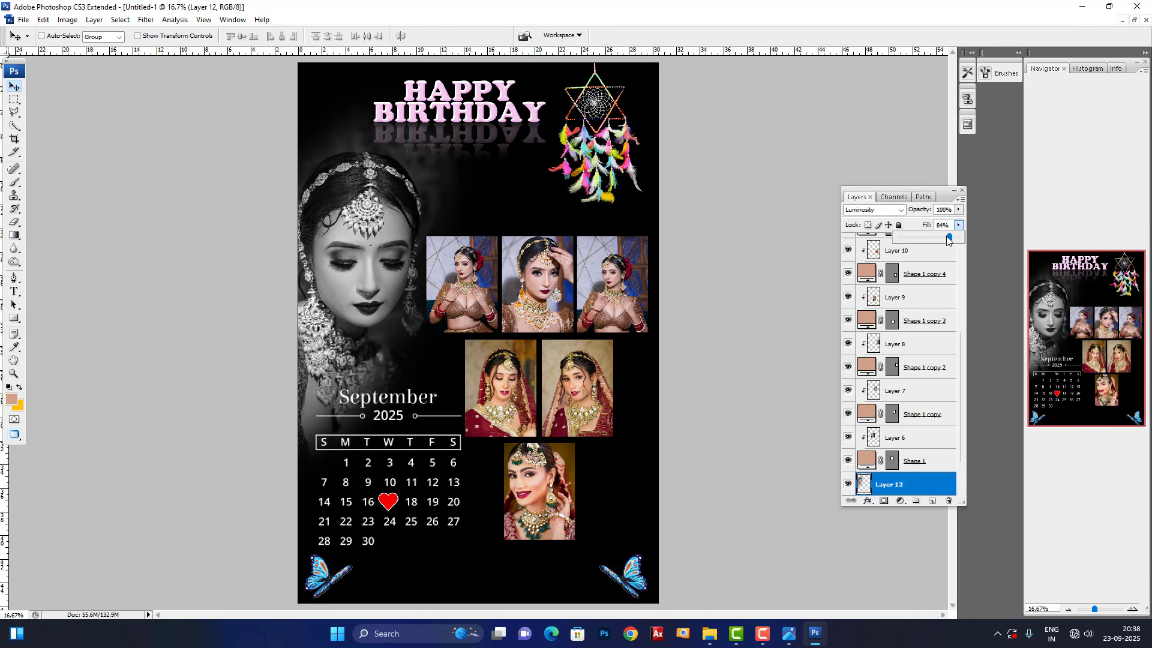
left_click_drag(958, 237, 922, 245)
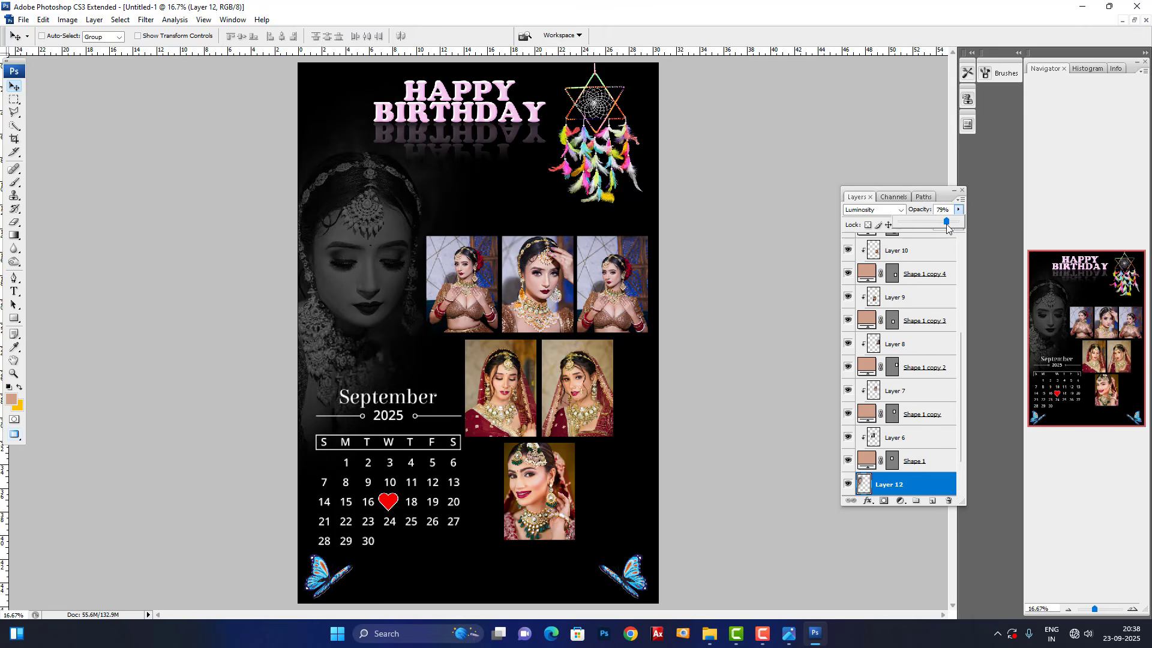
left_click_drag(947, 223, 940, 223)
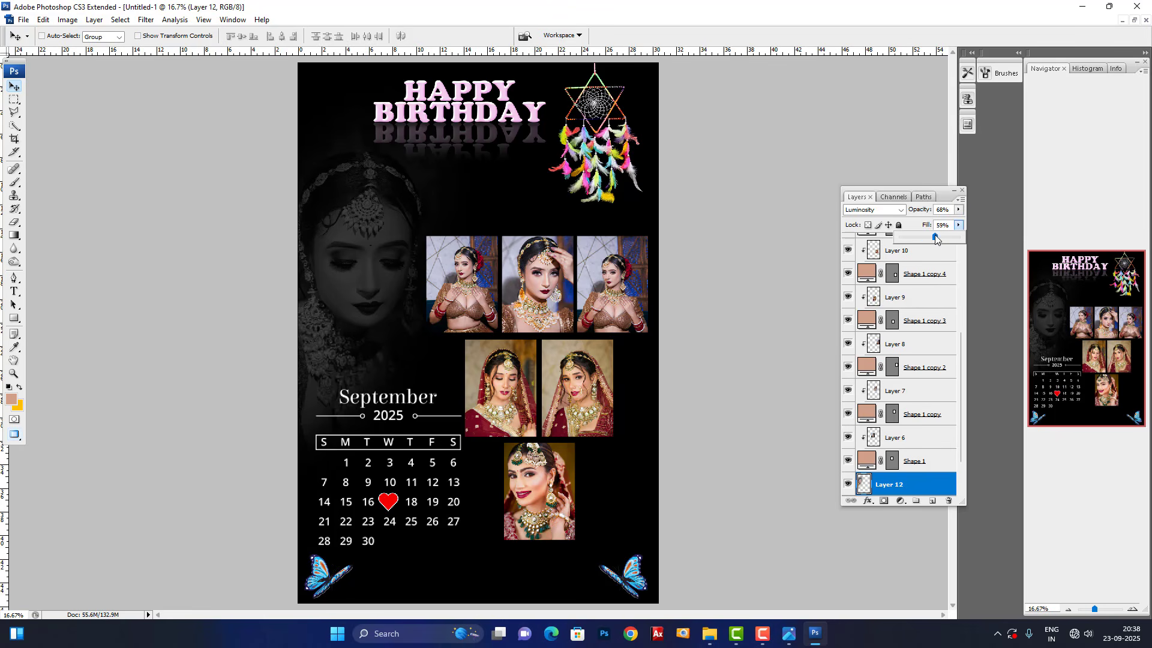
key("ctrl+plus")
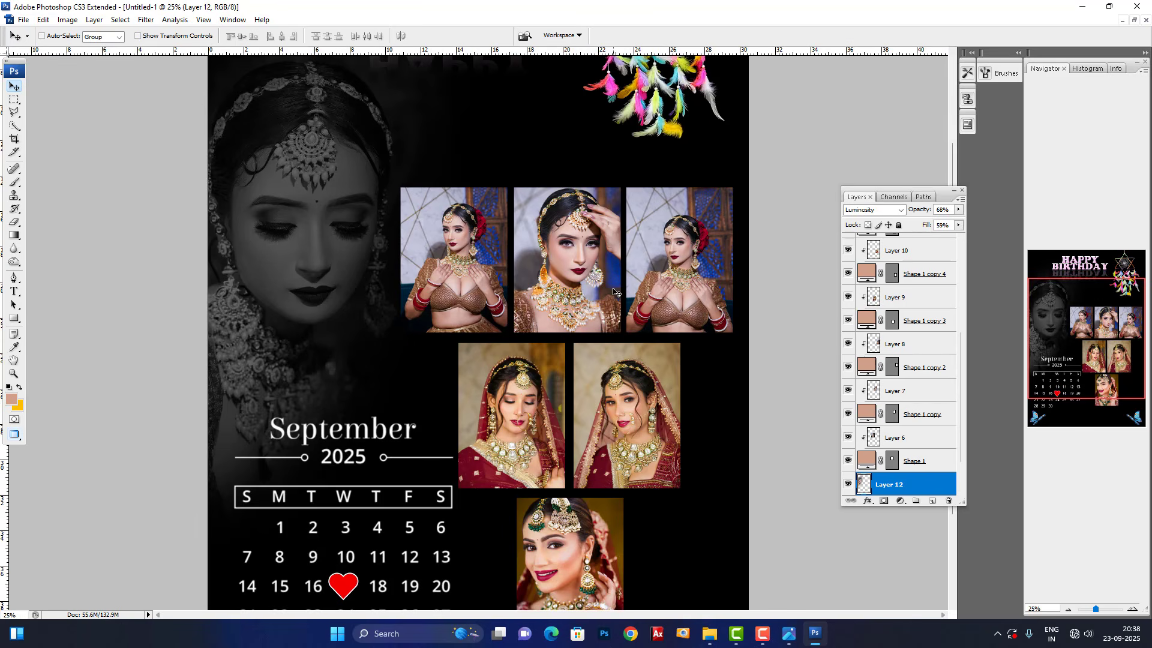
key("ctrl+minus")
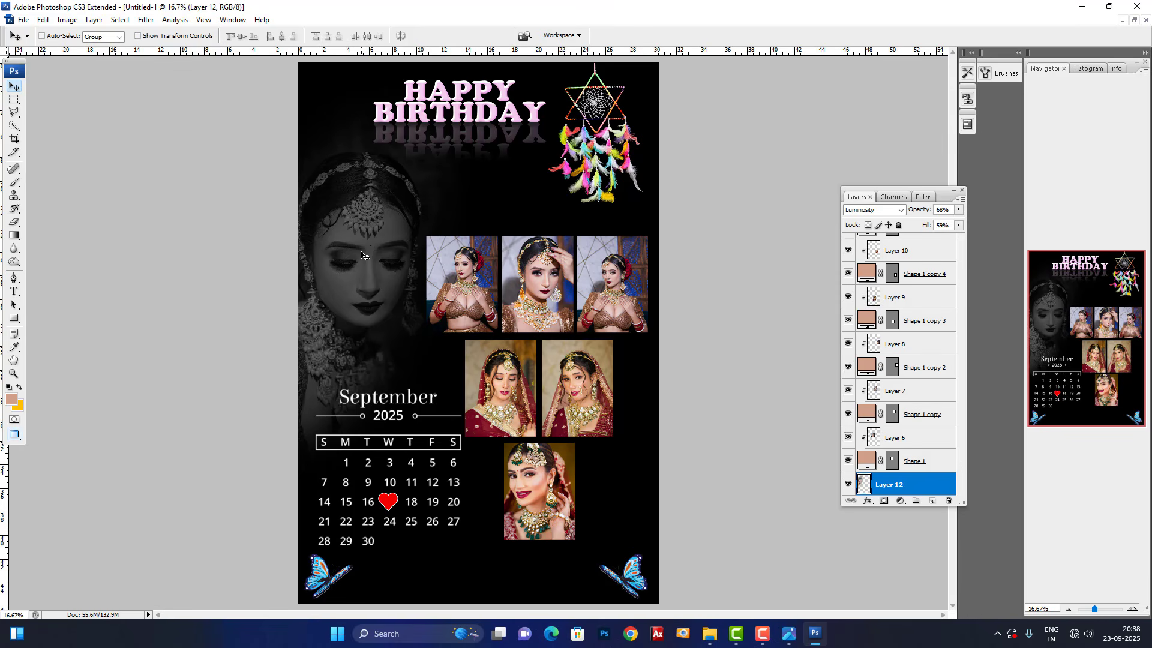
Step: Enlarge the Happy Birthday lettering and shift it left to span the page top up to the dreamcatcher
right_click(444, 115)
left_click(480, 128)
key("ctrl+t")
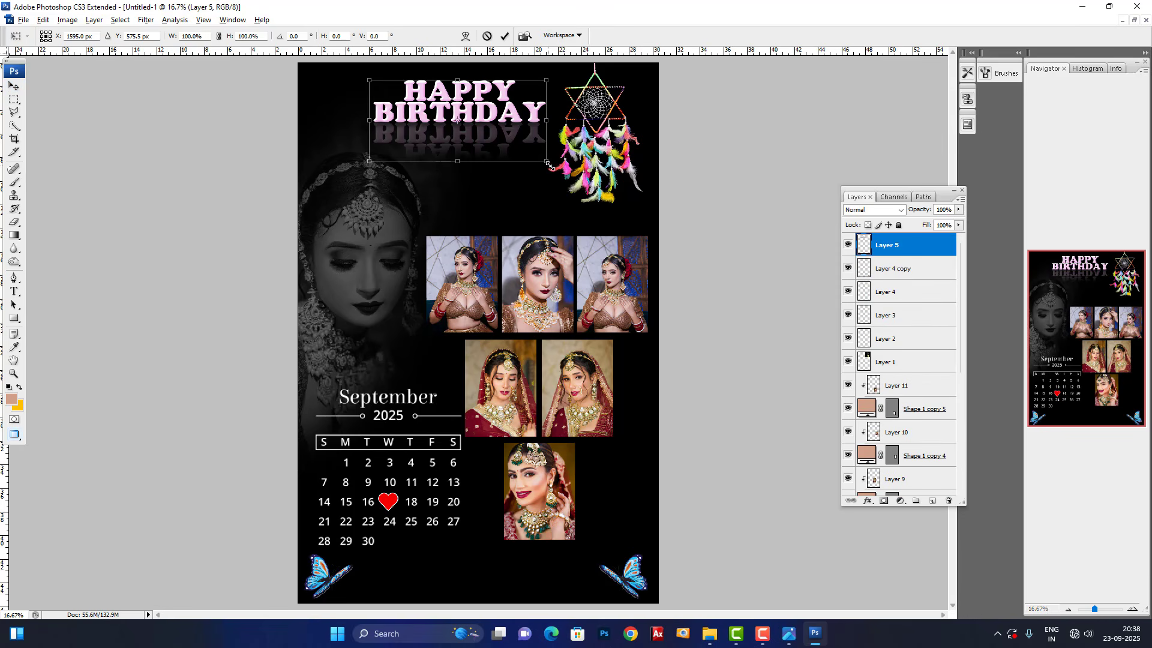
left_click_drag(550, 165, 580, 179)
left_click_drag(544, 145, 494, 131)
key("Return")
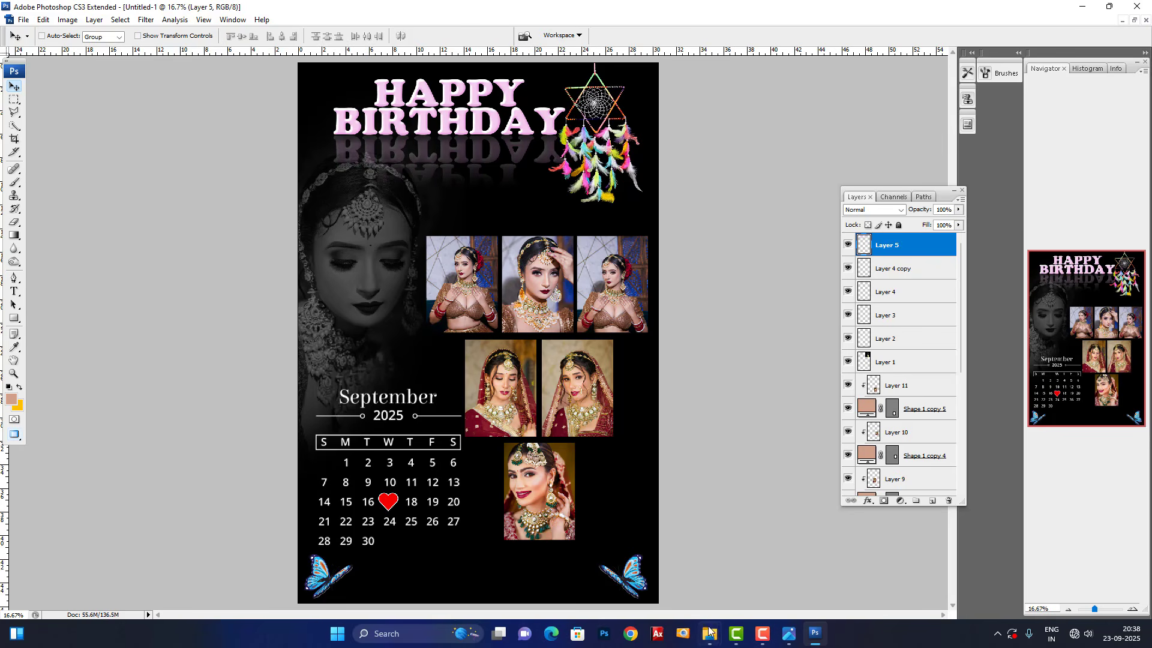
Step: Open the gift-box stack DG_11_004_0810_032.png from the Clipart bdy folder, copy the whole image and close the file
mouse_move(709, 631)
left_click(737, 576)
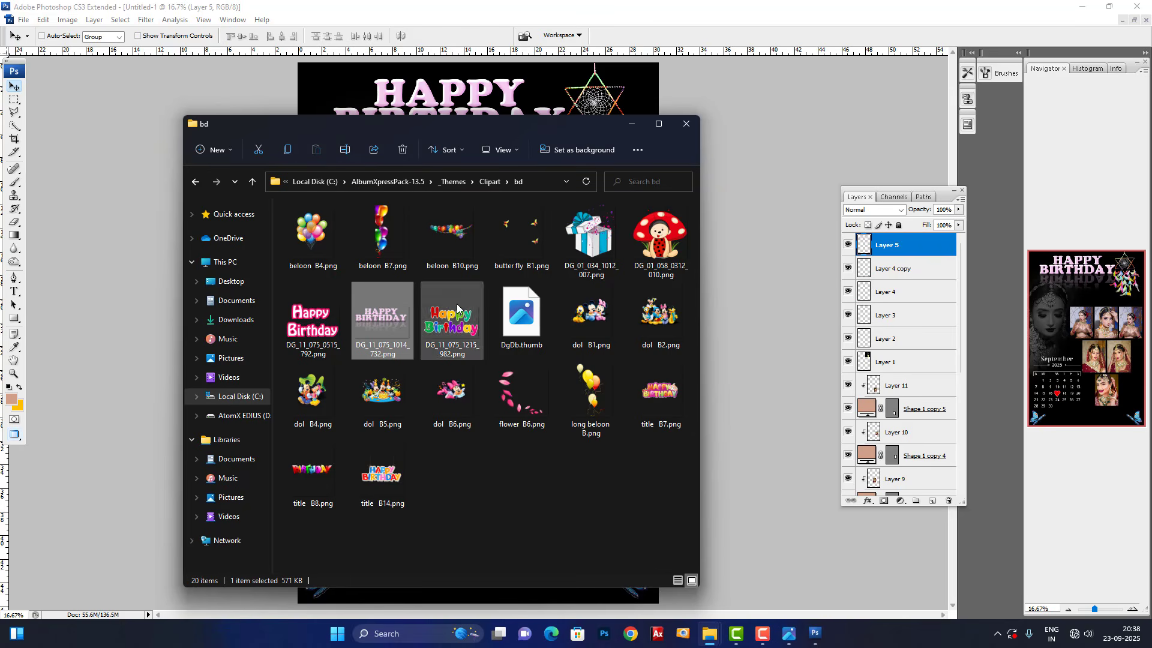
left_click(196, 183)
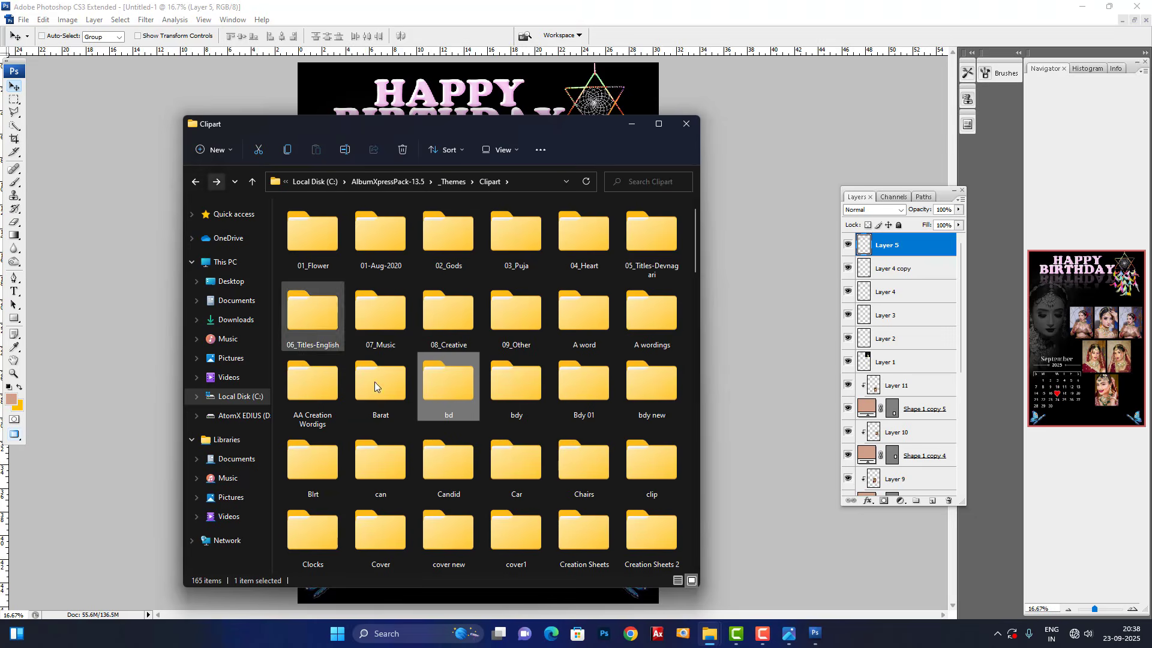
double_click(501, 393)
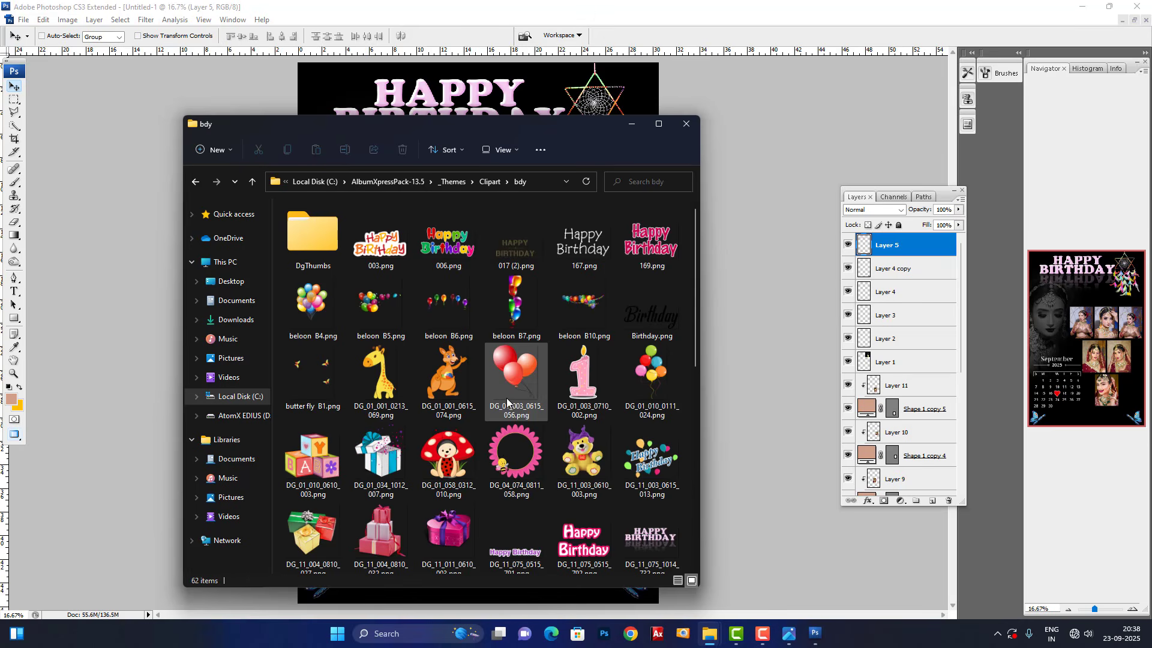
double_click(408, 529)
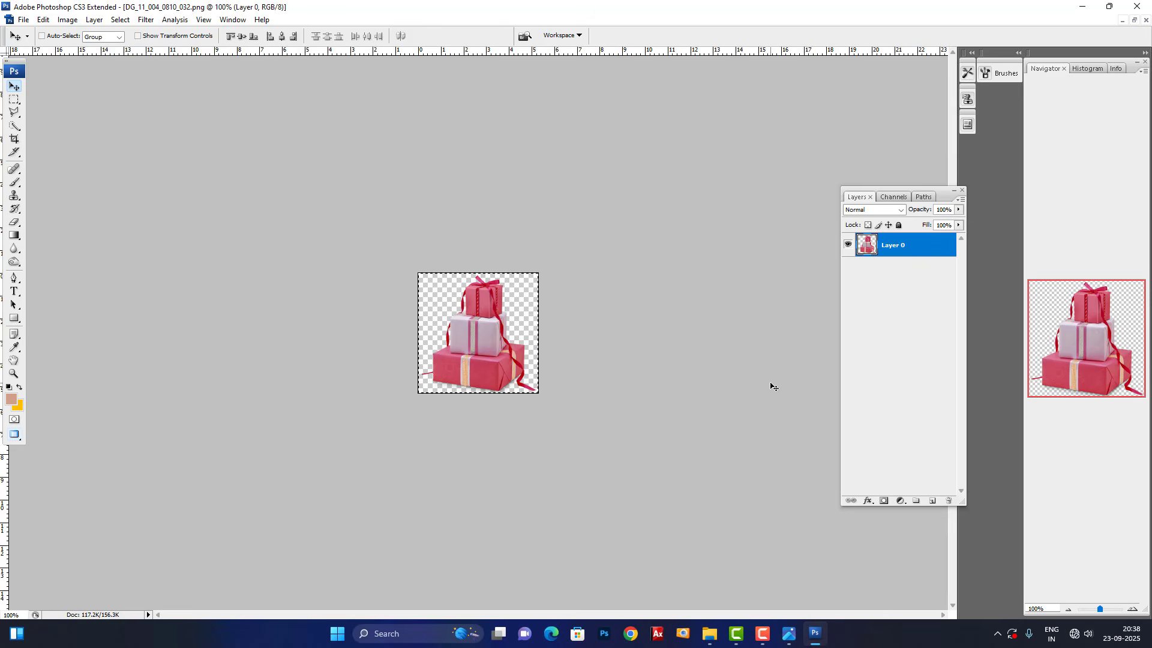
key("ctrl+w")
Step: Replace the right butterfly, Layer 4 copy, with the pasted gift boxes, enlarged and placed in the page's lower-right corner
right_click(638, 579)
left_click(674, 521)
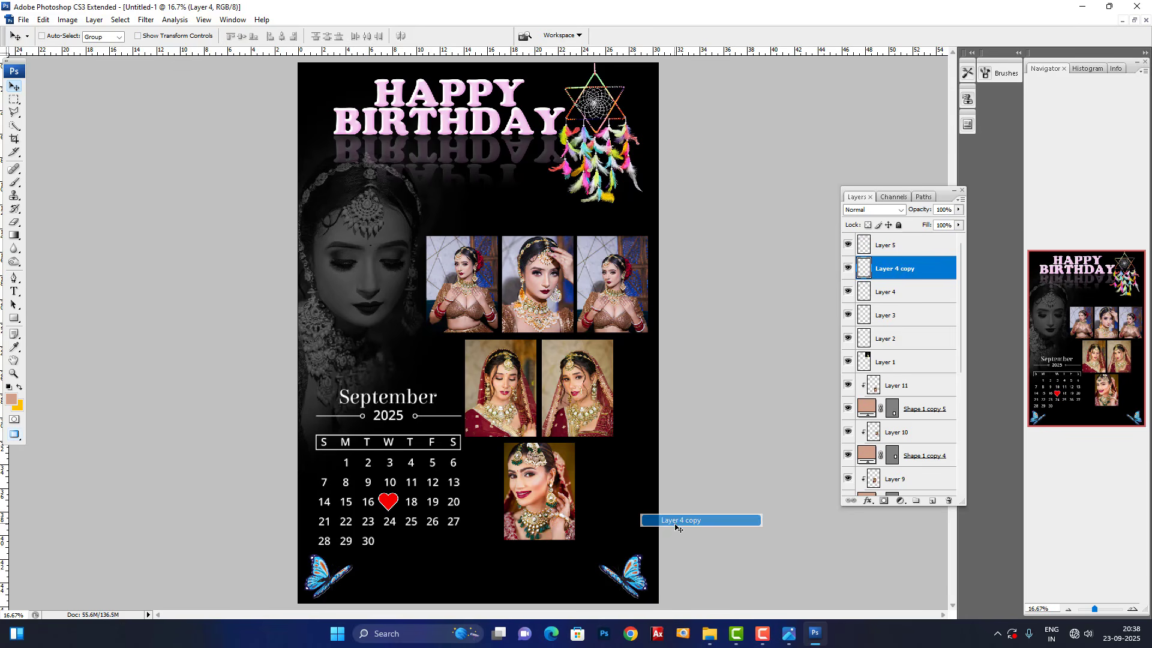
key("Delete")
key("ctrl+v")
key("ctrl+t")
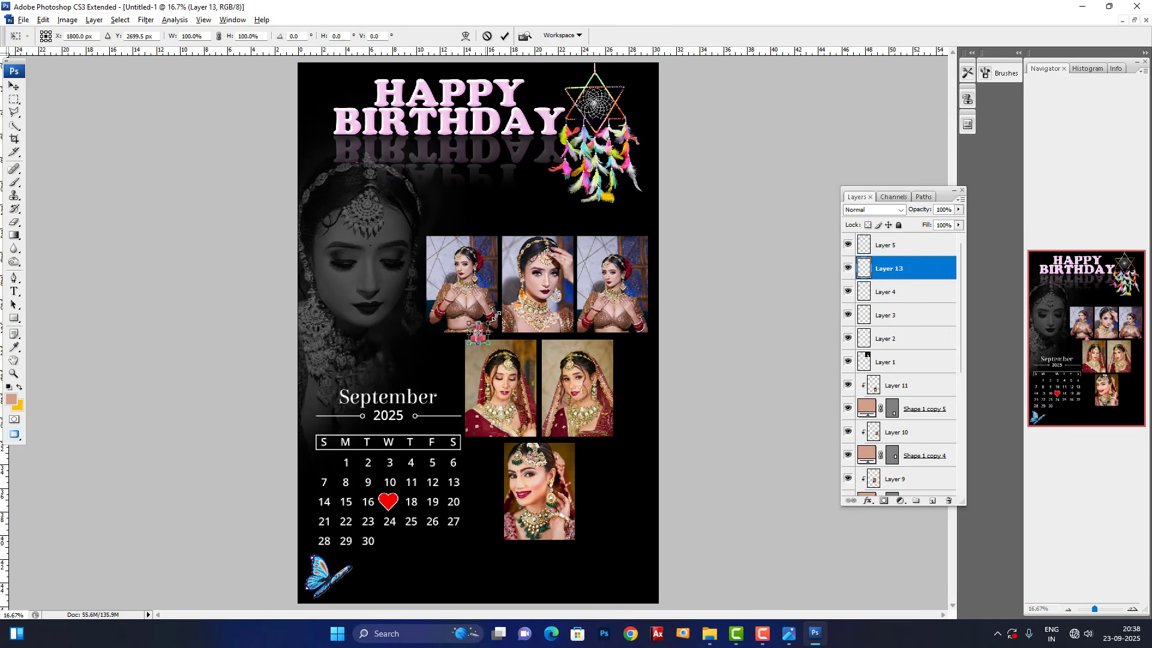
left_click_drag(497, 316, 520, 293)
key("Return")
left_click_drag(480, 342, 616, 555)
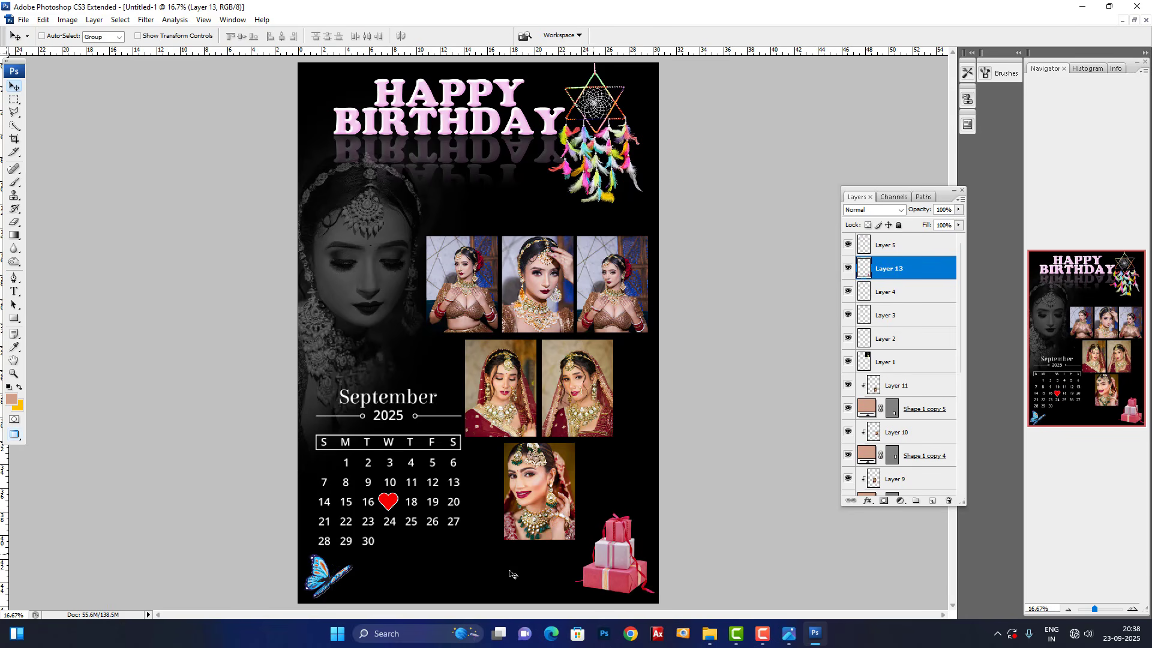
Step: Bring in the red bow ribbon clipart above the gift boxes' layer and scale it to 107.4% across the bottom of the page
right_click(326, 575)
left_click(363, 522)
mouse_move(707, 637)
left_click(733, 591)
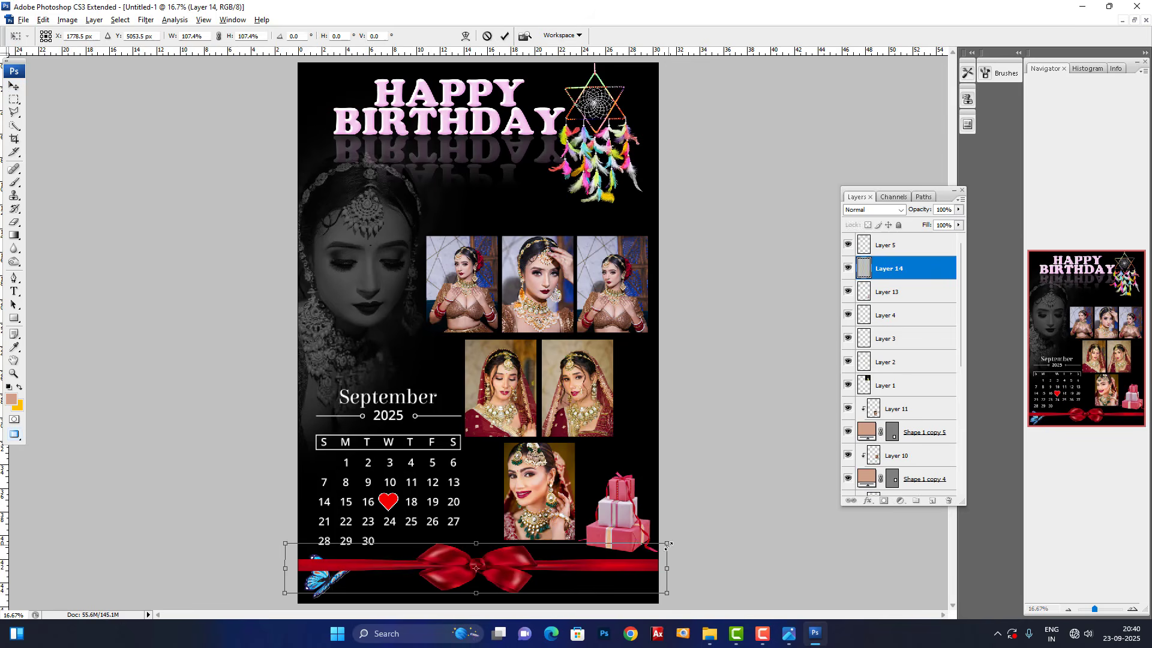
key("Return")
Step: Delete the remaining blue butterfly, Layer 4, from beneath the ribbon in the page's lower-left corner
right_click(316, 581)
left_click(378, 528)
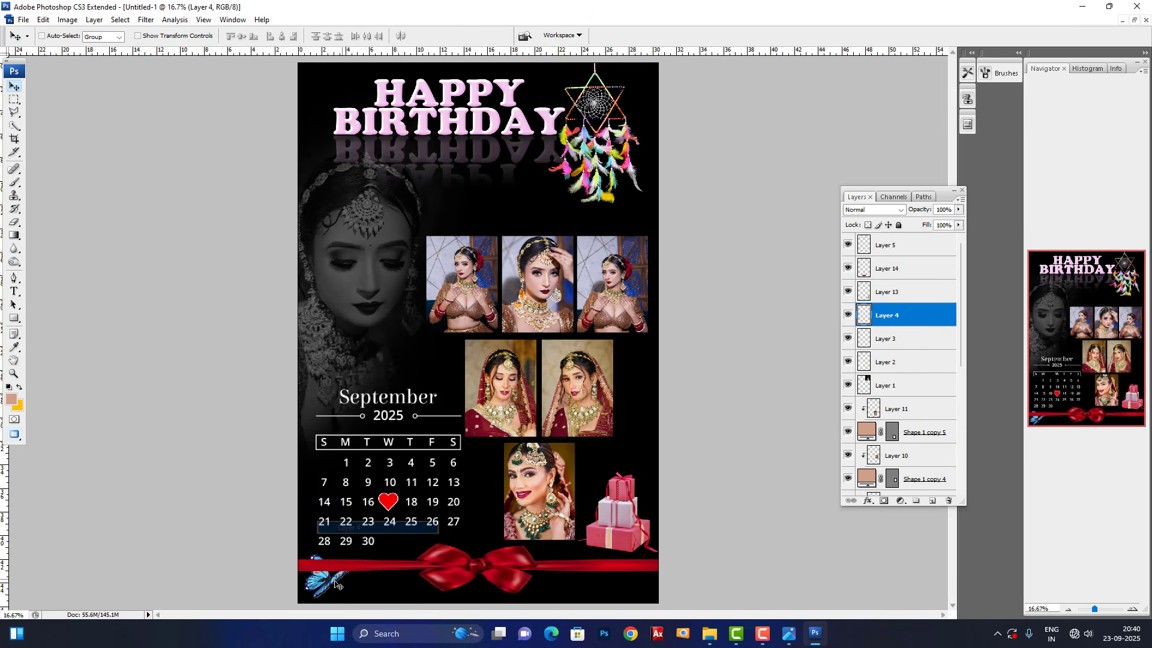
key("Delete")
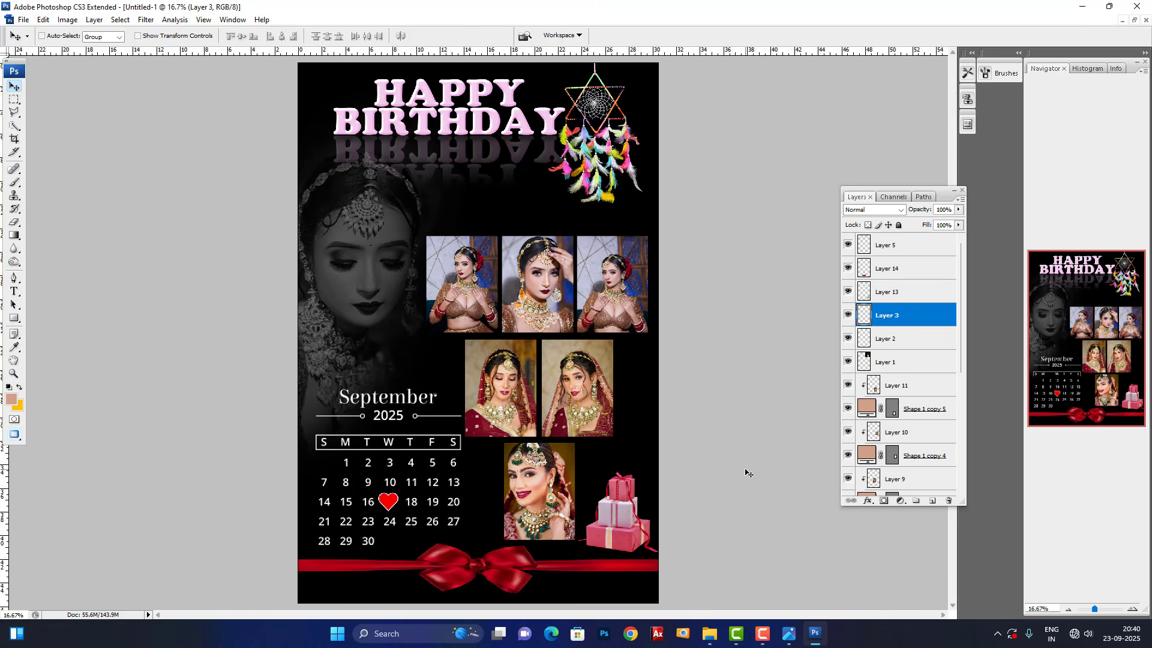
key("ctrl+plus")
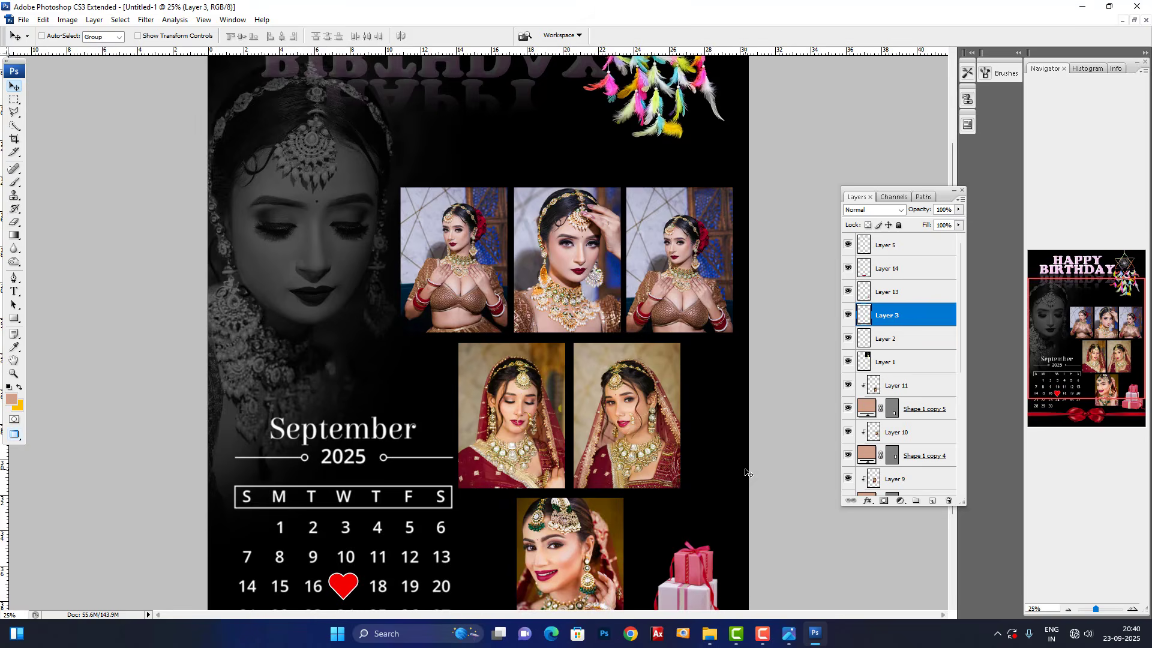
key("ctrl+minus")
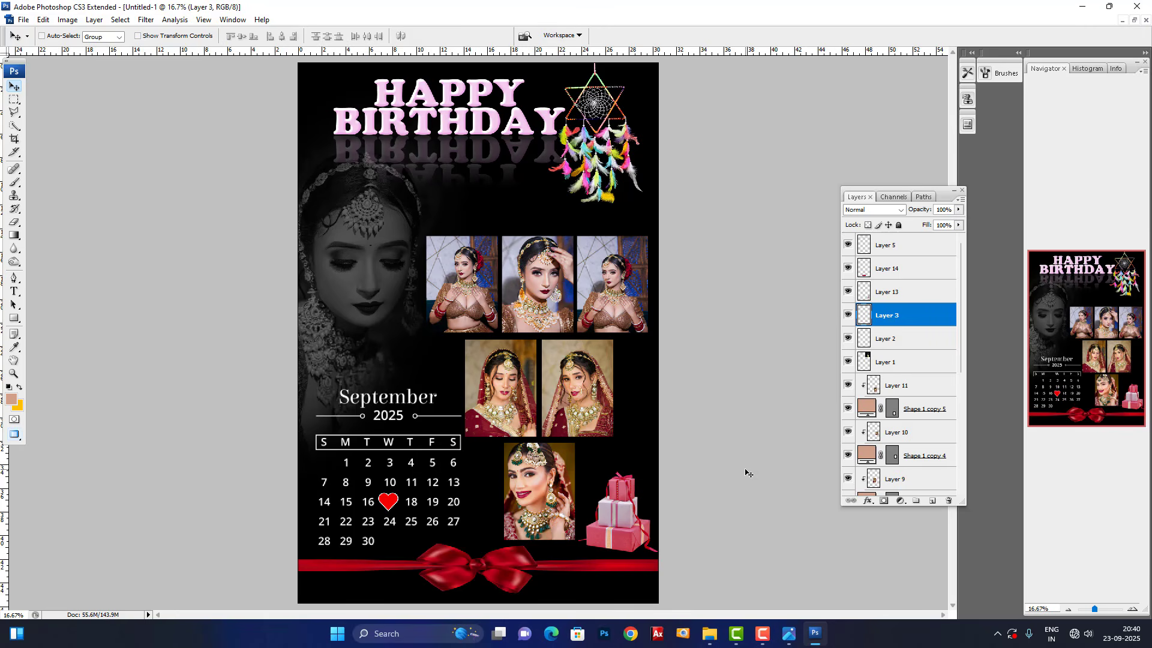
Step: Save the page to the Desktop as the layered Photoshop file birthday.psd with Maximize compatibility on
key("ctrl+s")
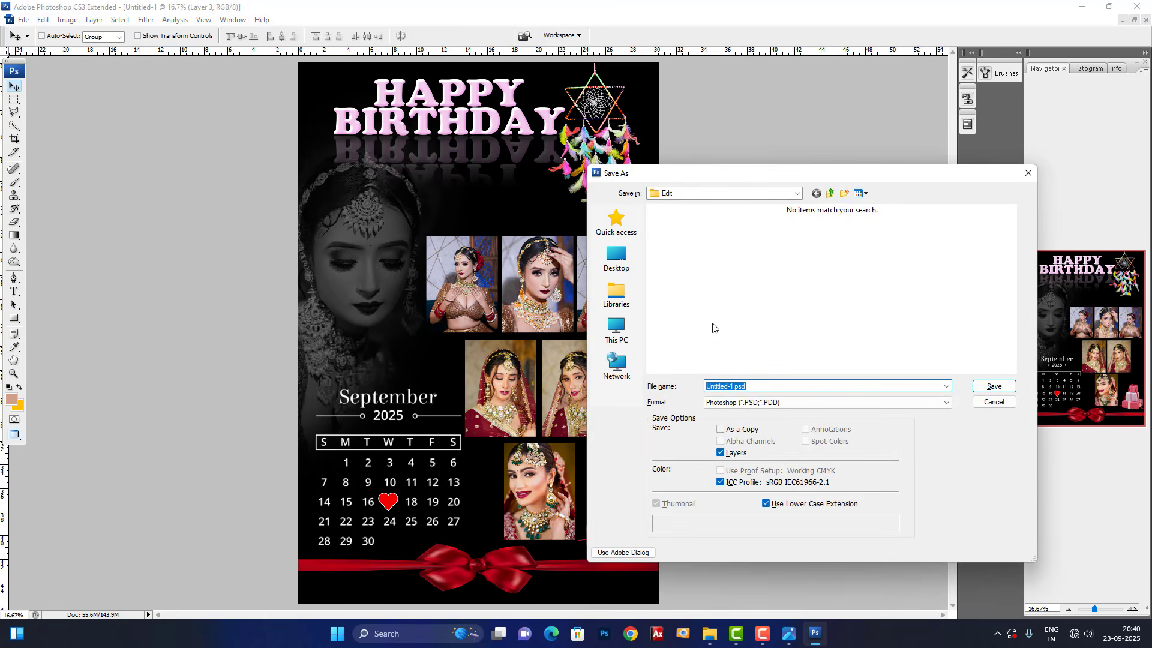
left_click(617, 258)
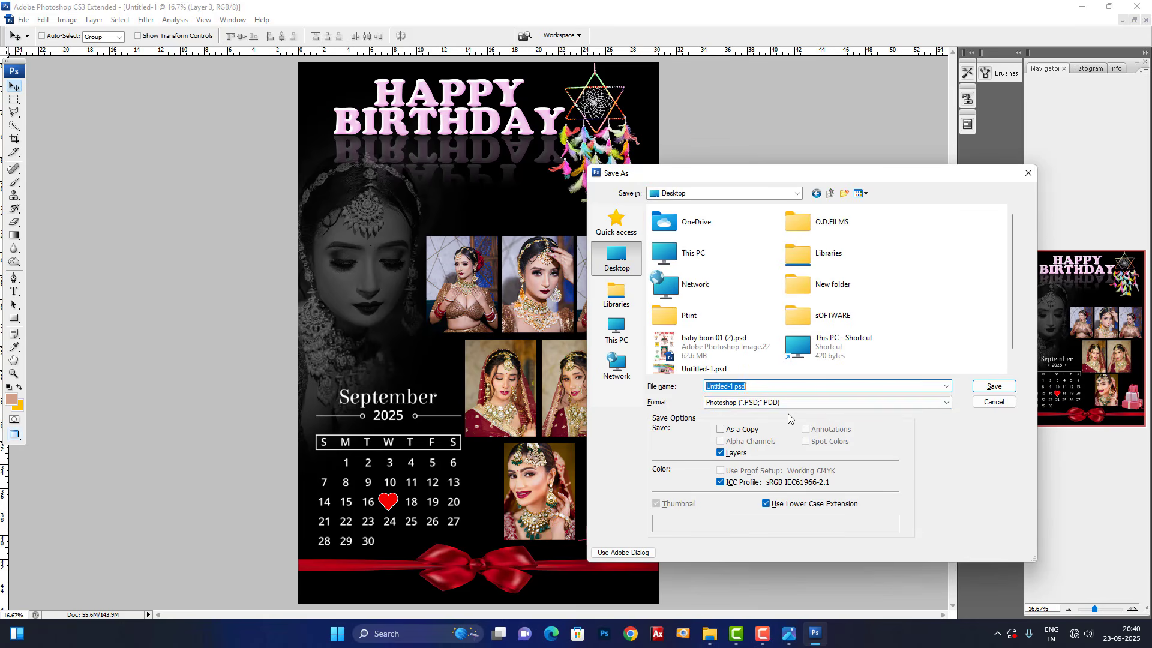
type("birthday")
key("Return")
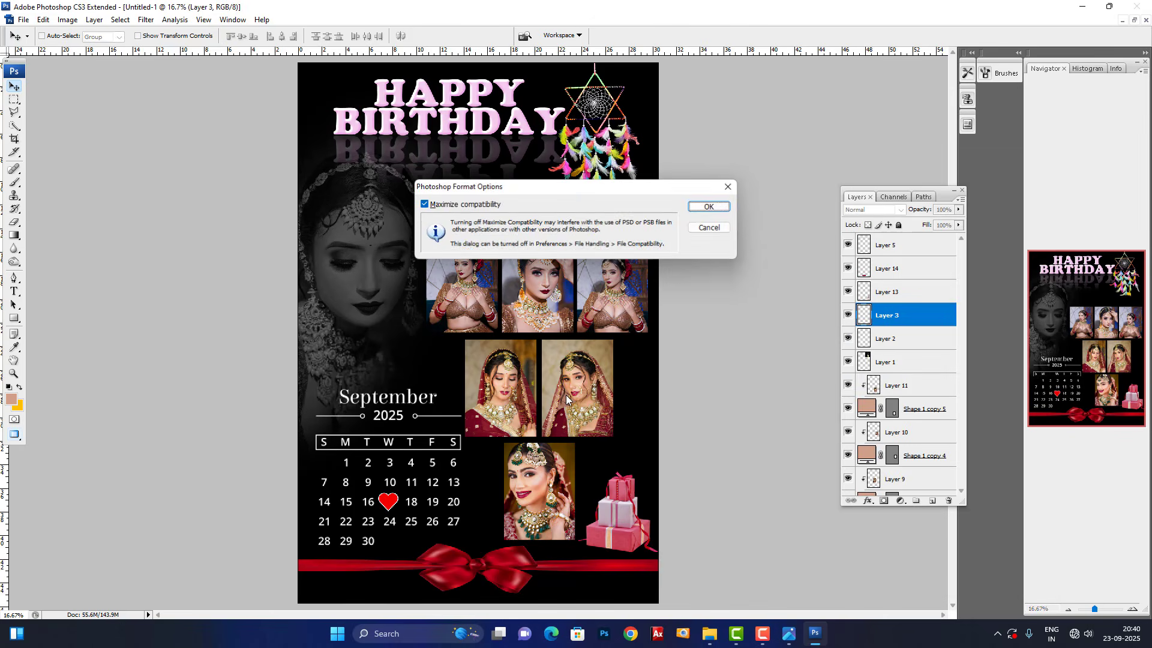
key("Return")
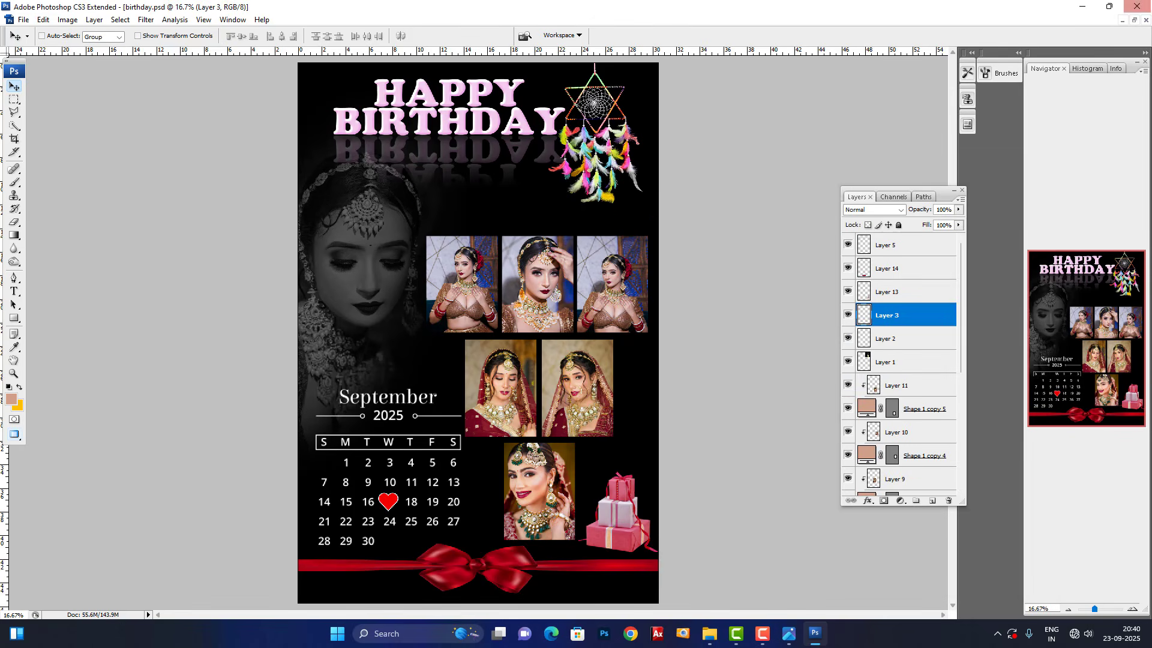
Step: Close the page and reopen birthday.psd from the Desktop, showing the files there as large thumbnails
left_click(1146, 22)
double_click(543, 318)
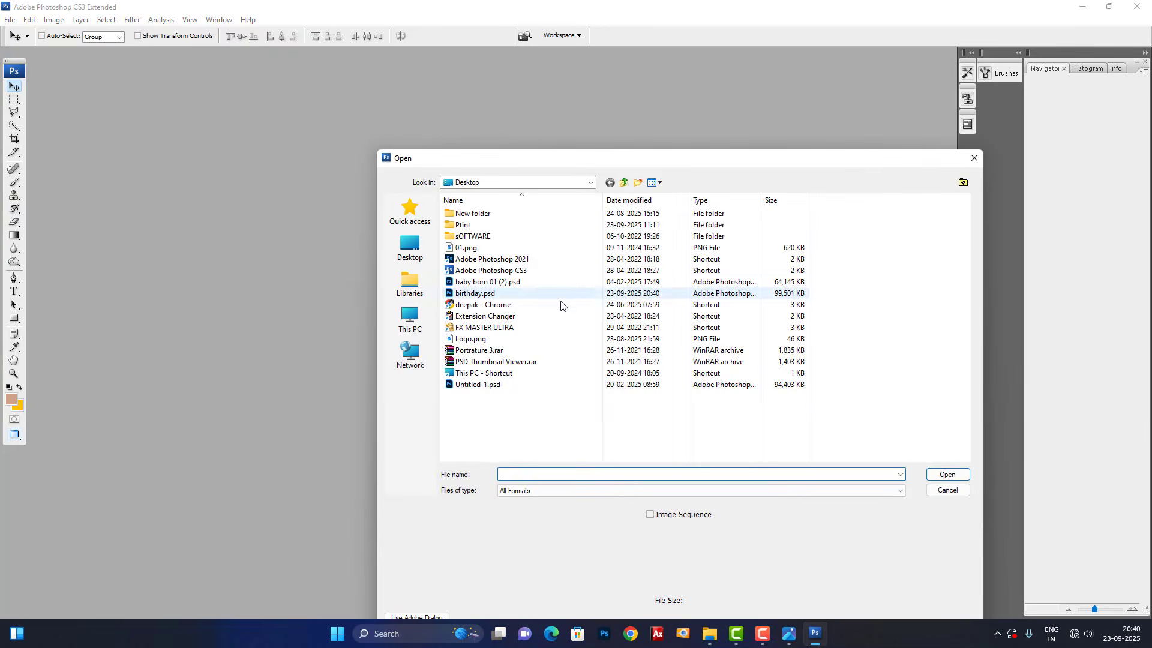
left_click(654, 182)
left_click(689, 213)
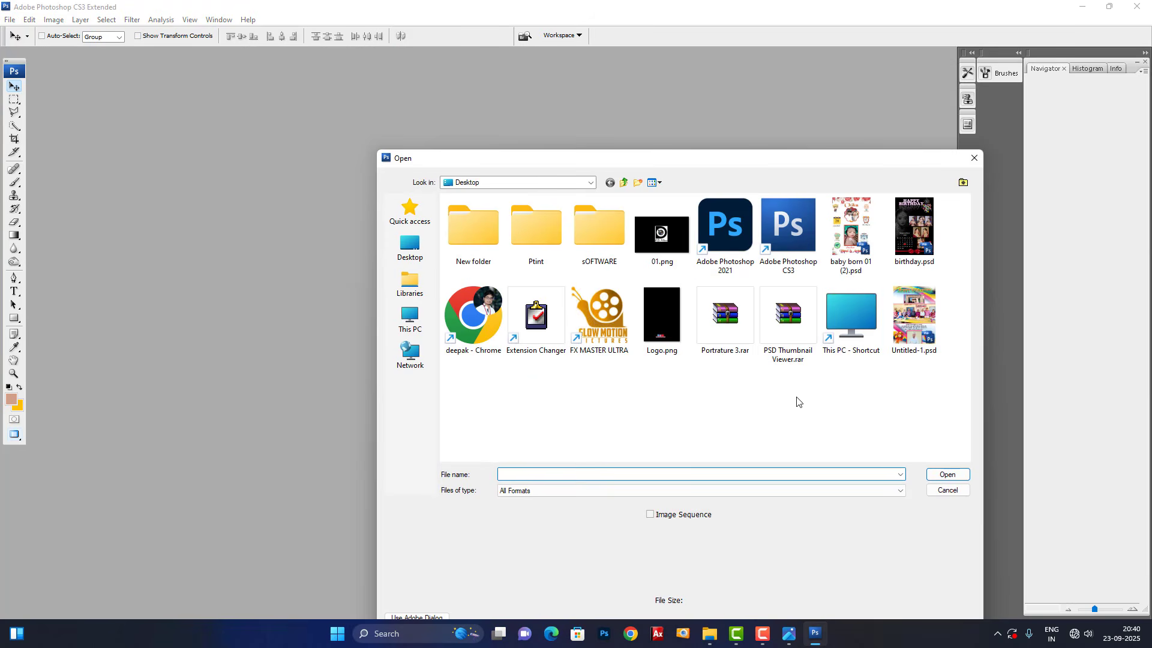
double_click(913, 228)
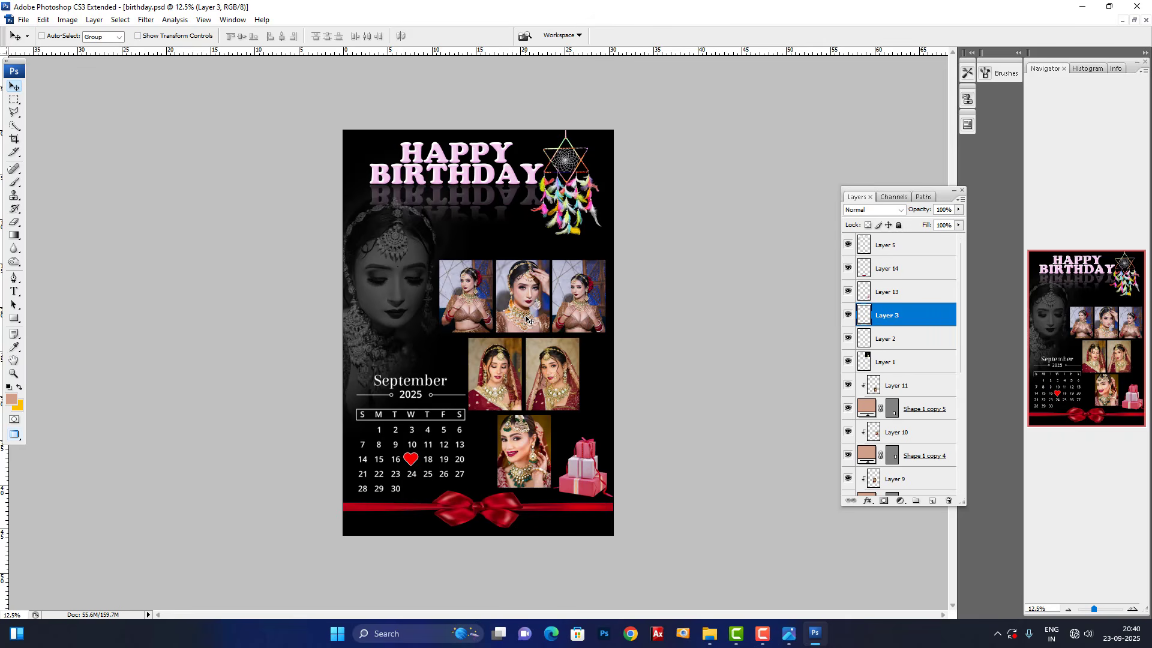
Step: Open baby born 01 (2).psd and arrange its enlarged floating window beside birthday.psd to compare both designs
left_click(1133, 19)
double_click(708, 223)
double_click(848, 227)
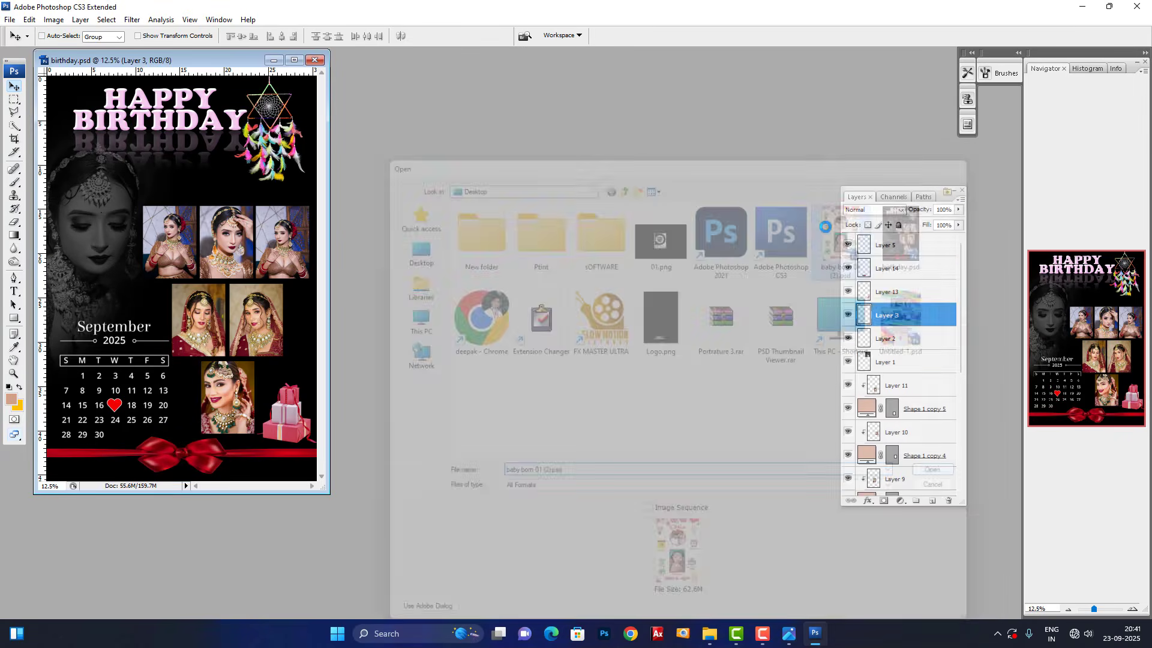
left_click_drag(219, 67, 604, 91)
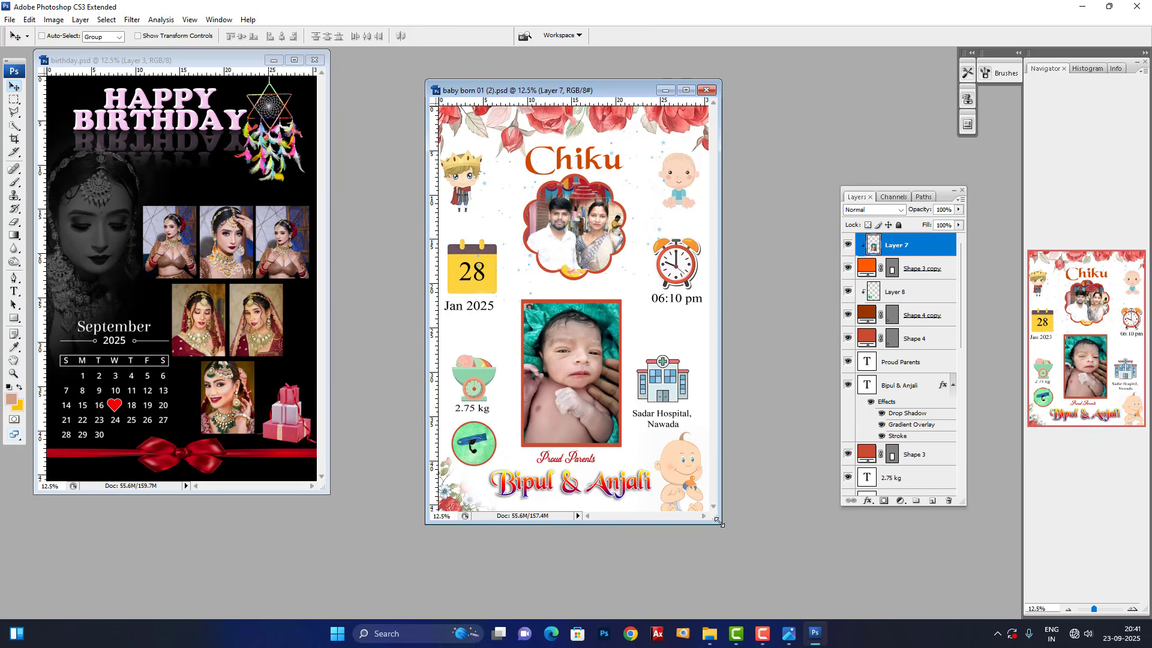
left_click_drag(720, 523, 812, 565)
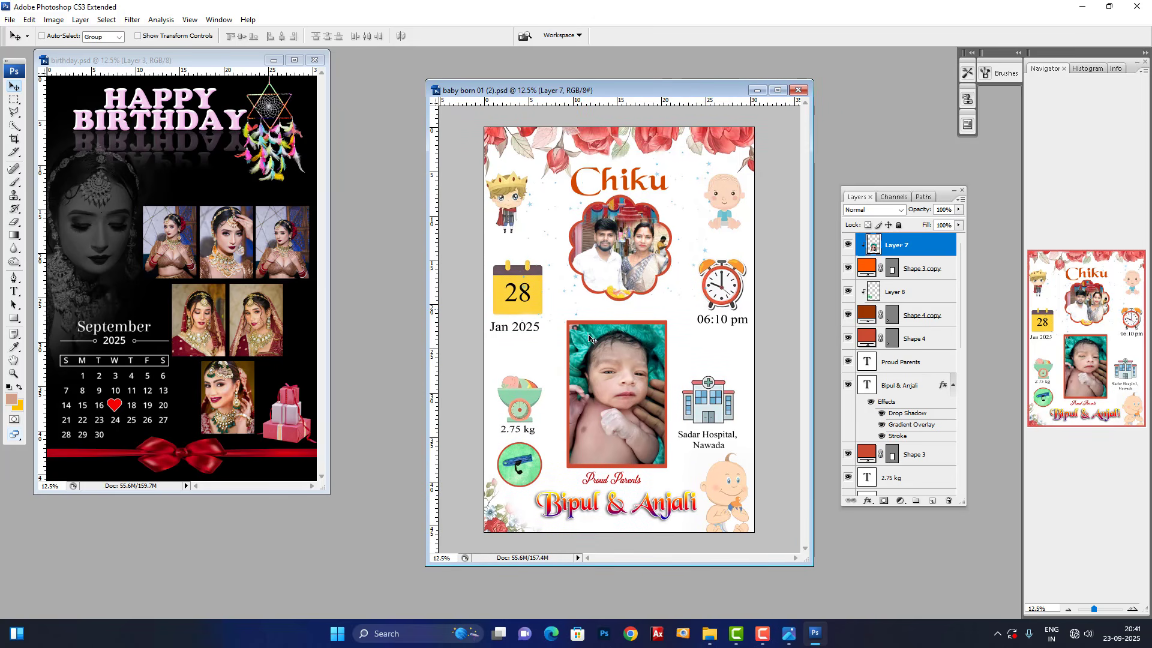
Step: Try repositioning the baby photo on Layer 7 inside its frame, and close baby born 01 (2).psd
right_click(617, 394)
left_click(642, 401)
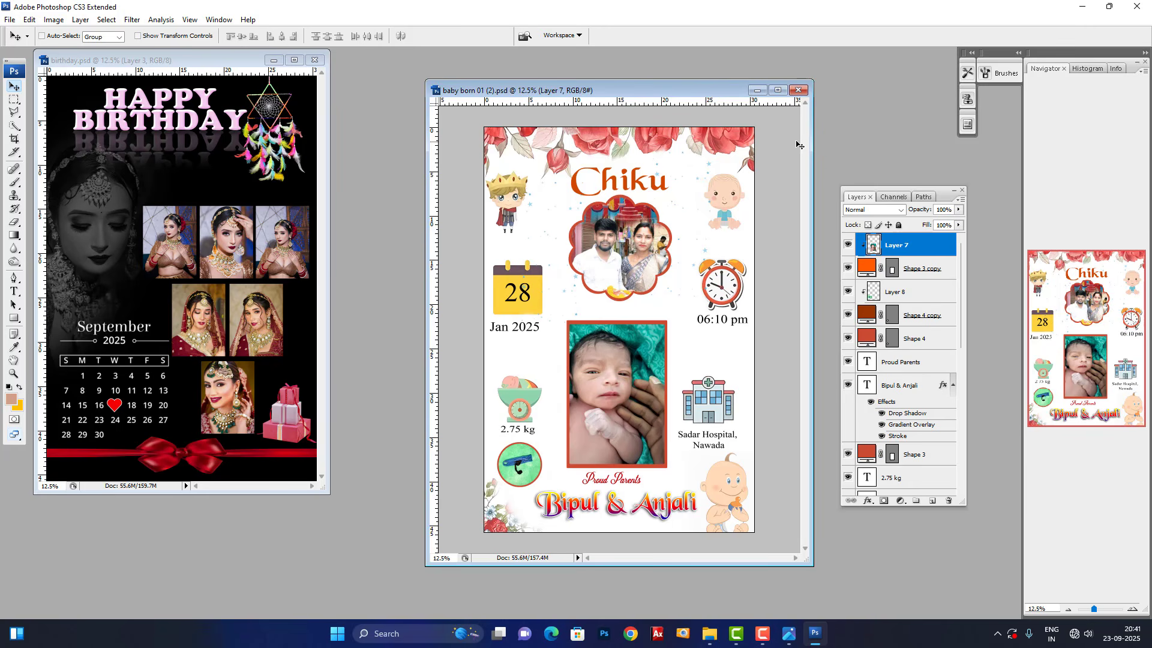
left_click(798, 91)
left_click(586, 240)
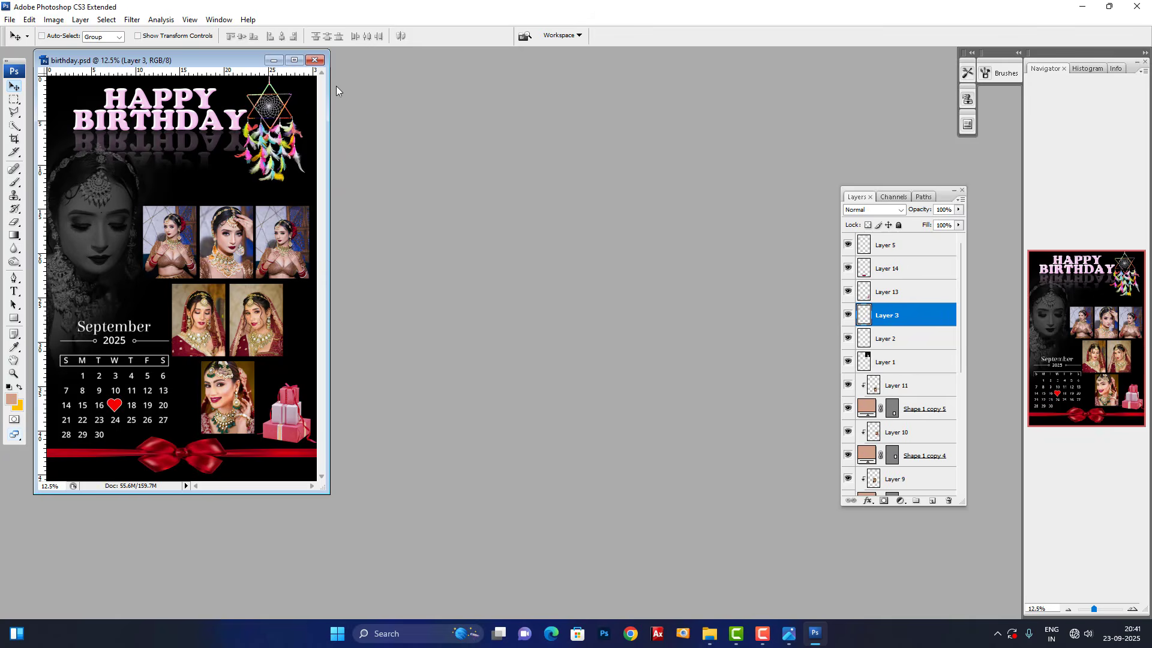
Step: Maximize birthday.psd and open the portrait of the woman in a tiara and purple dress from the Downloads folder
left_click(293, 61)
key("ctrl+plus")
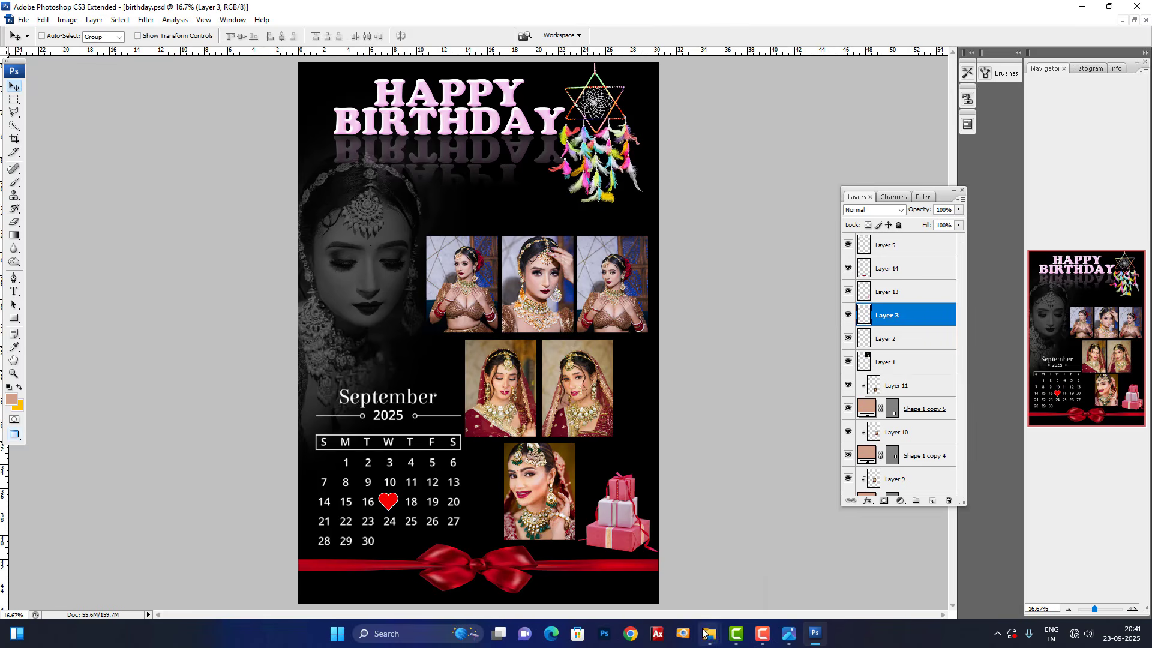
mouse_move(708, 630)
left_click(679, 595)
scroll(594, 432, "down", 3)
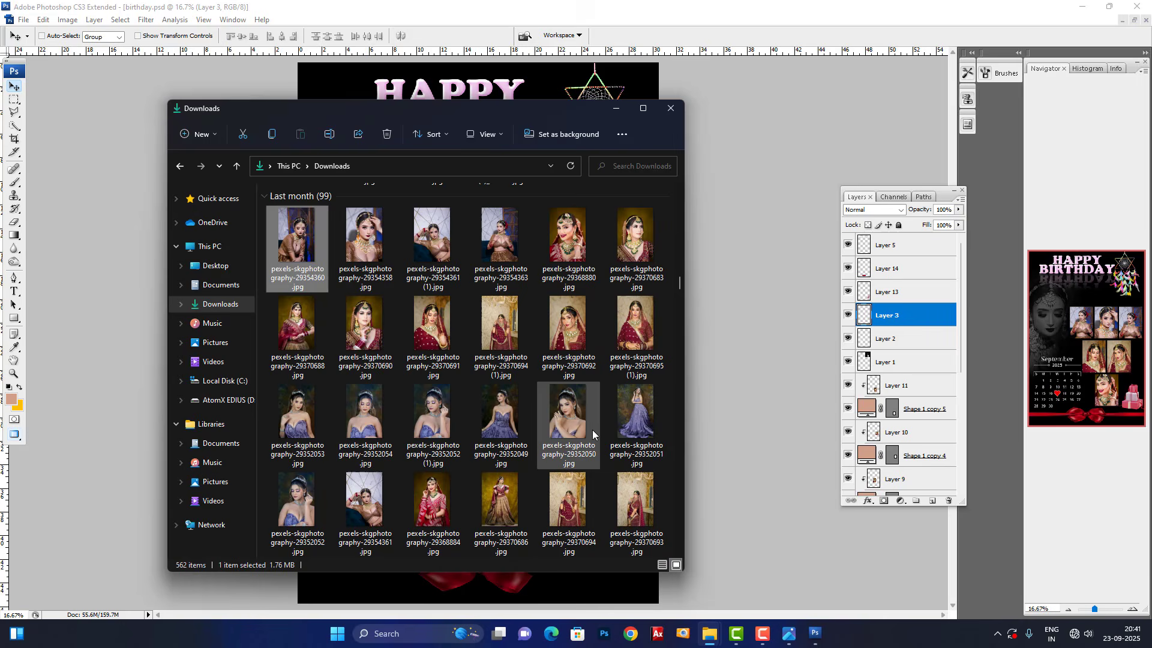
left_click_drag(385, 459, 743, 341)
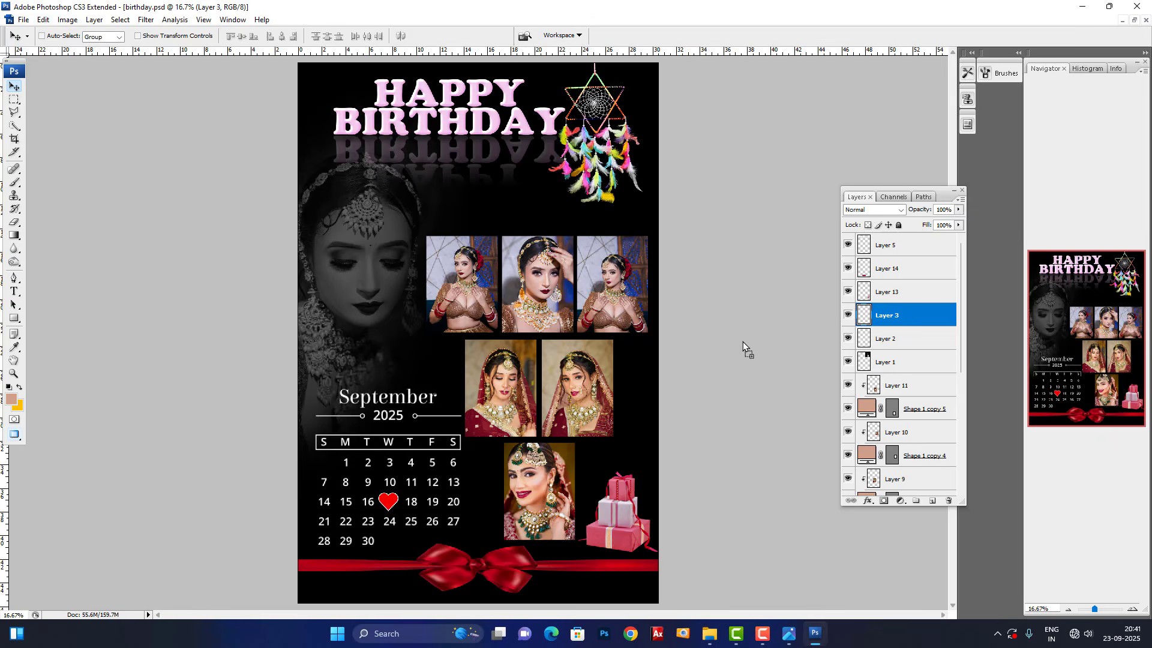
Step: Paste the tiara portrait over the first photo of the upper row, clip it to that frame and scale it to 22.8%
key("ctrl+Tab")
right_click(447, 282)
left_click(478, 287)
key("ctrl+v")
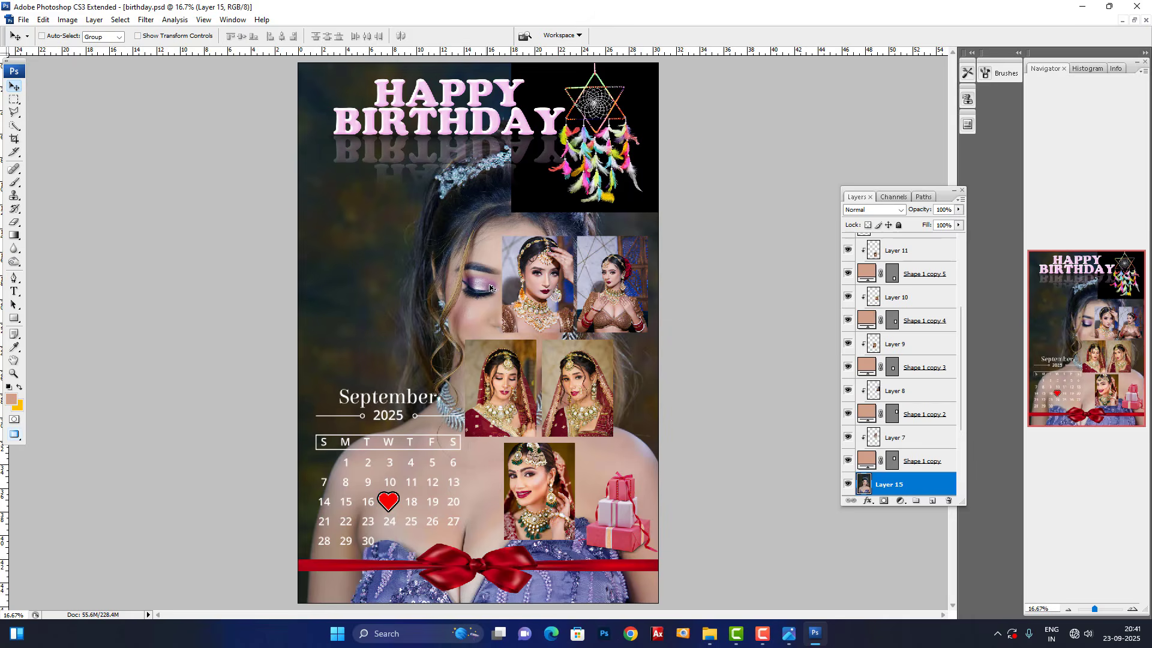
key("ctrl+alt+g")
key("ctrl+t")
left_click_drag(698, 63, 554, 280)
left_click_drag(551, 330, 506, 261)
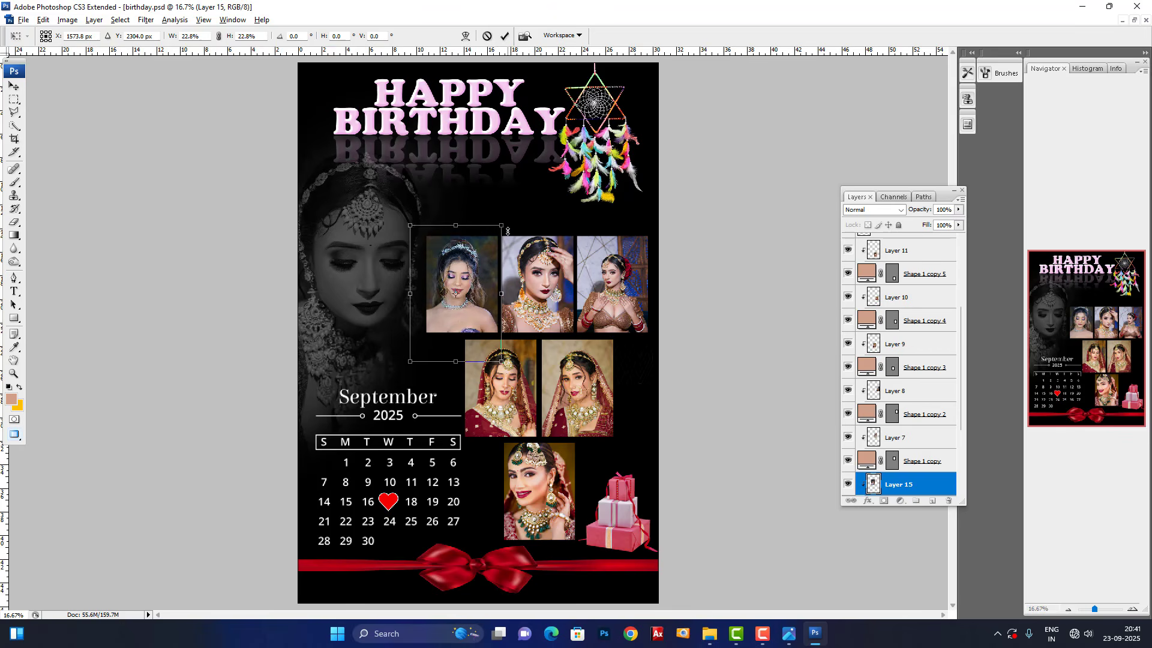
key("Return")
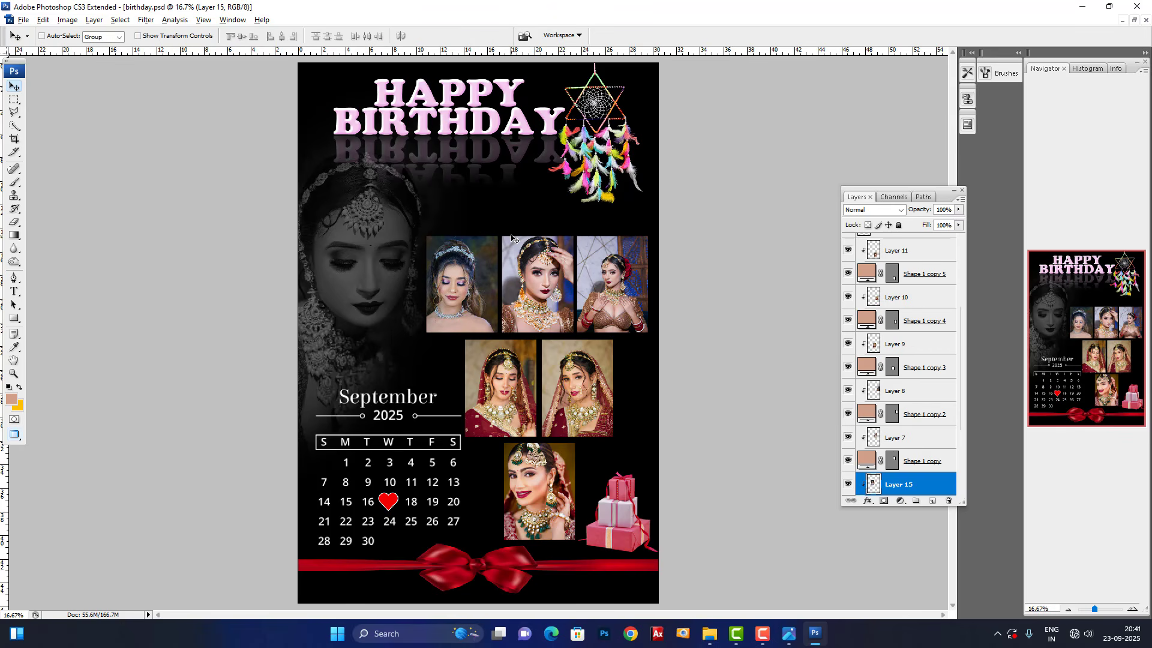